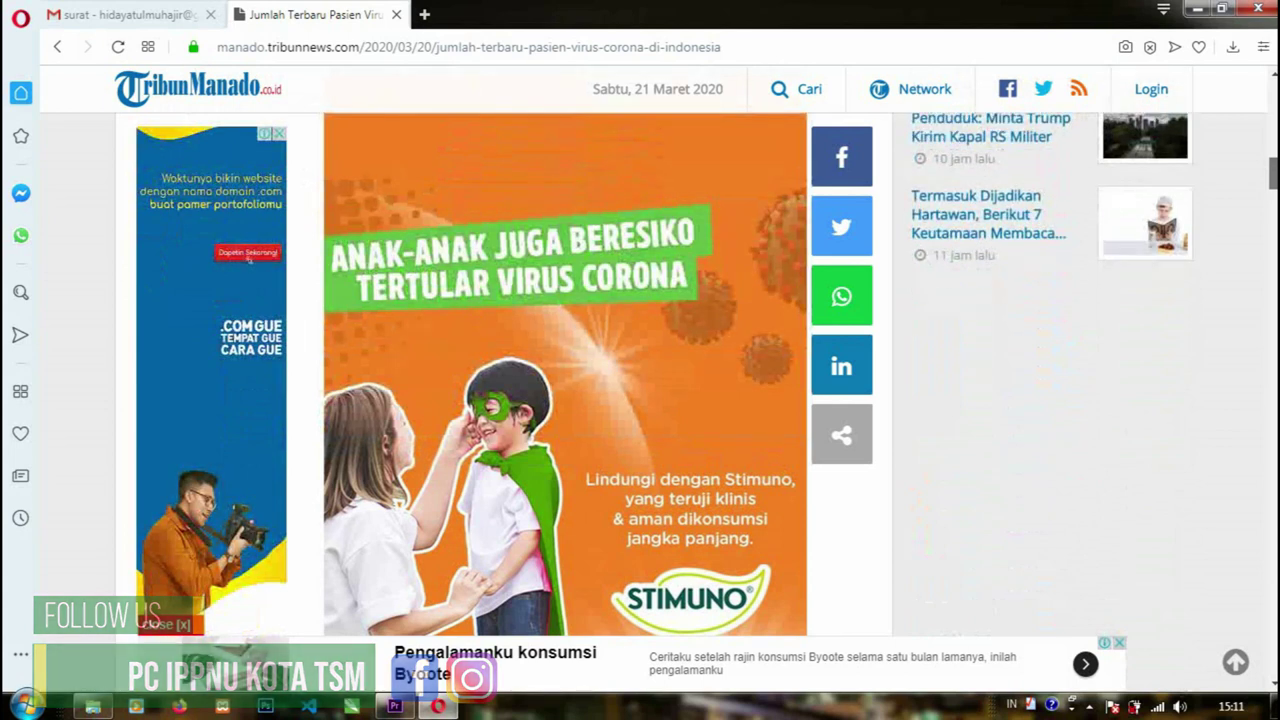
Read the opening paragraphs of the Tribun Manado article on coronavirus patient numbers in Indonesia.
scroll(248, 256, "down", 3)
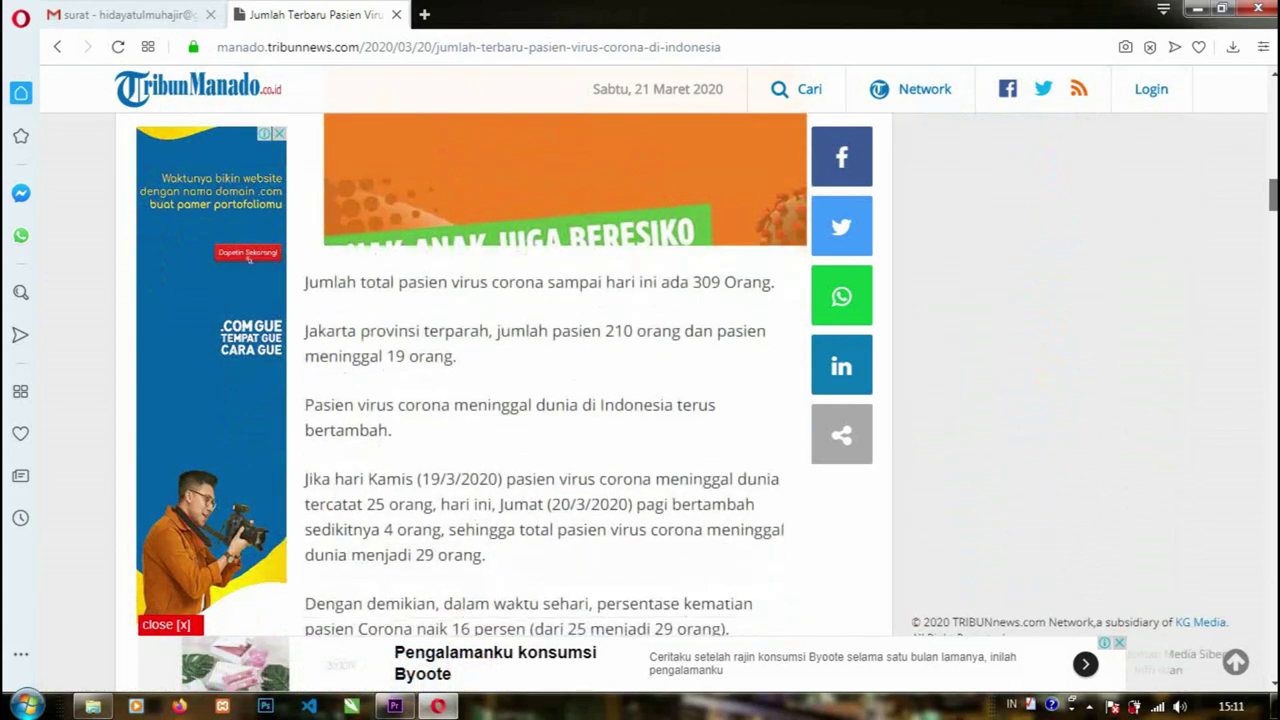
left_click_drag(303, 230, 778, 237)
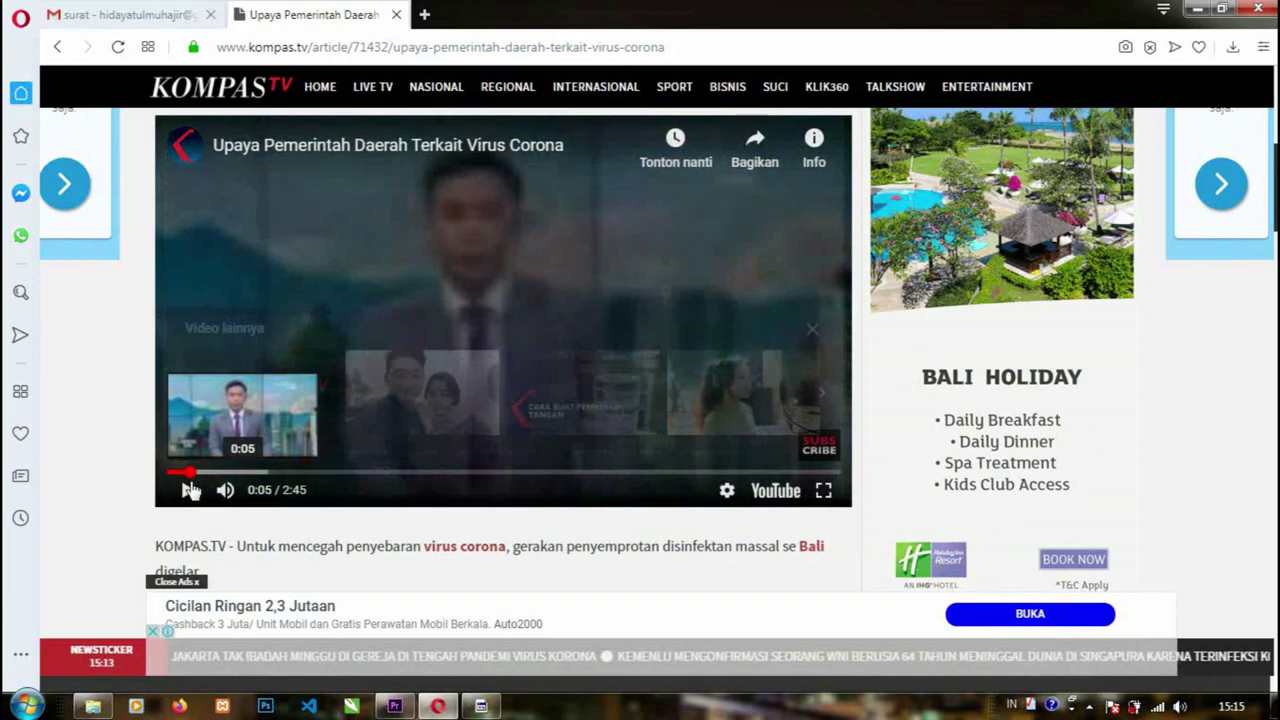
Play and pause the Kompas TV video "Upaya Pemerintah Daerah Terkait Virus Corona".
left_click(190, 490)
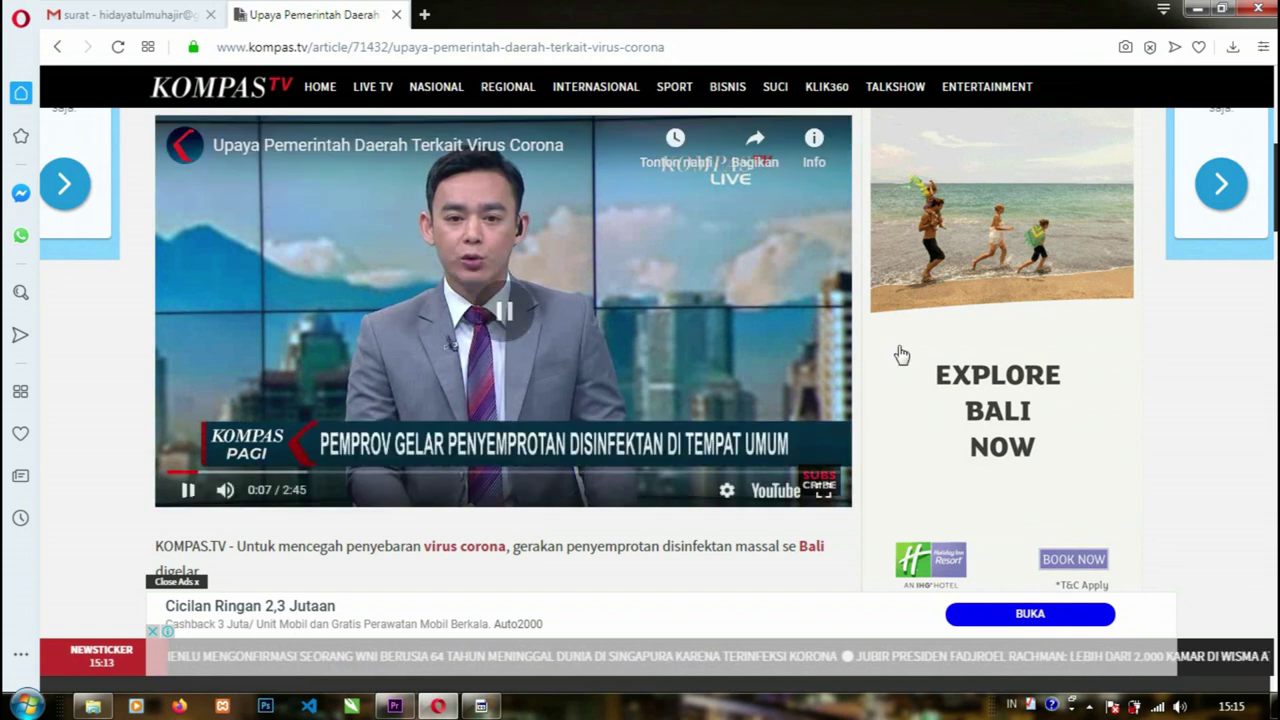
left_click(775, 332)
left_click(812, 329)
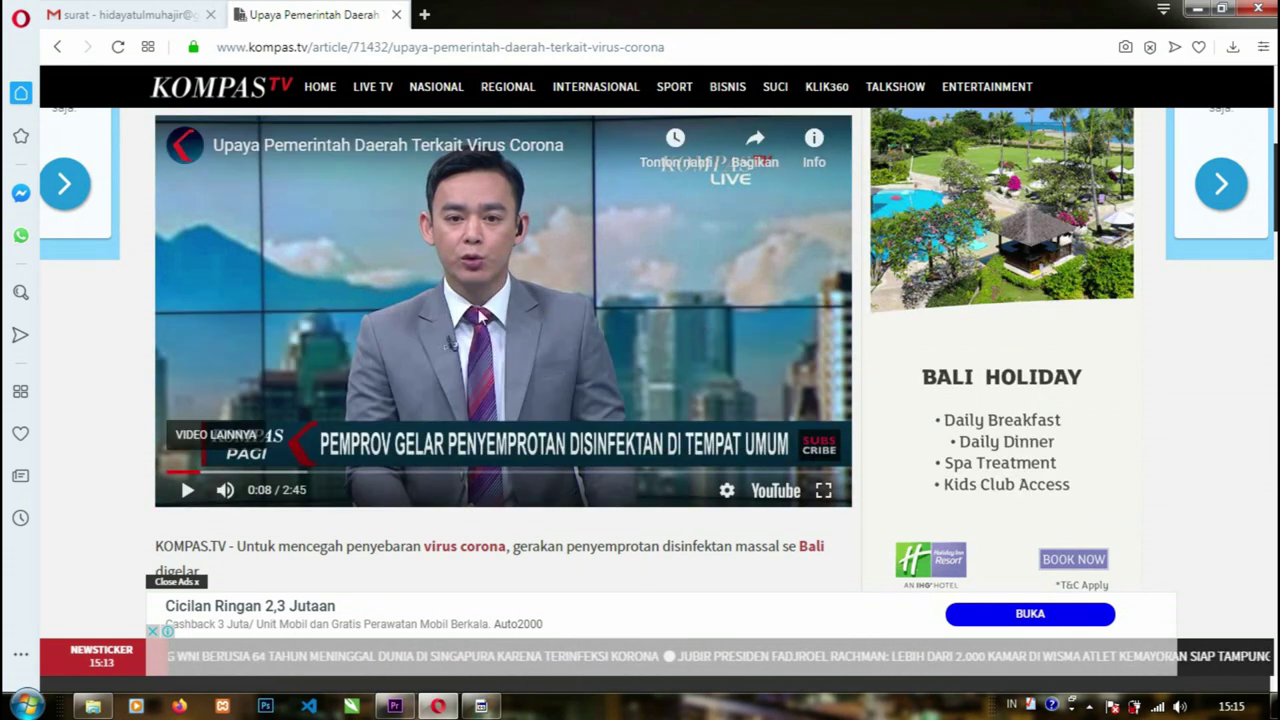
left_click(188, 489)
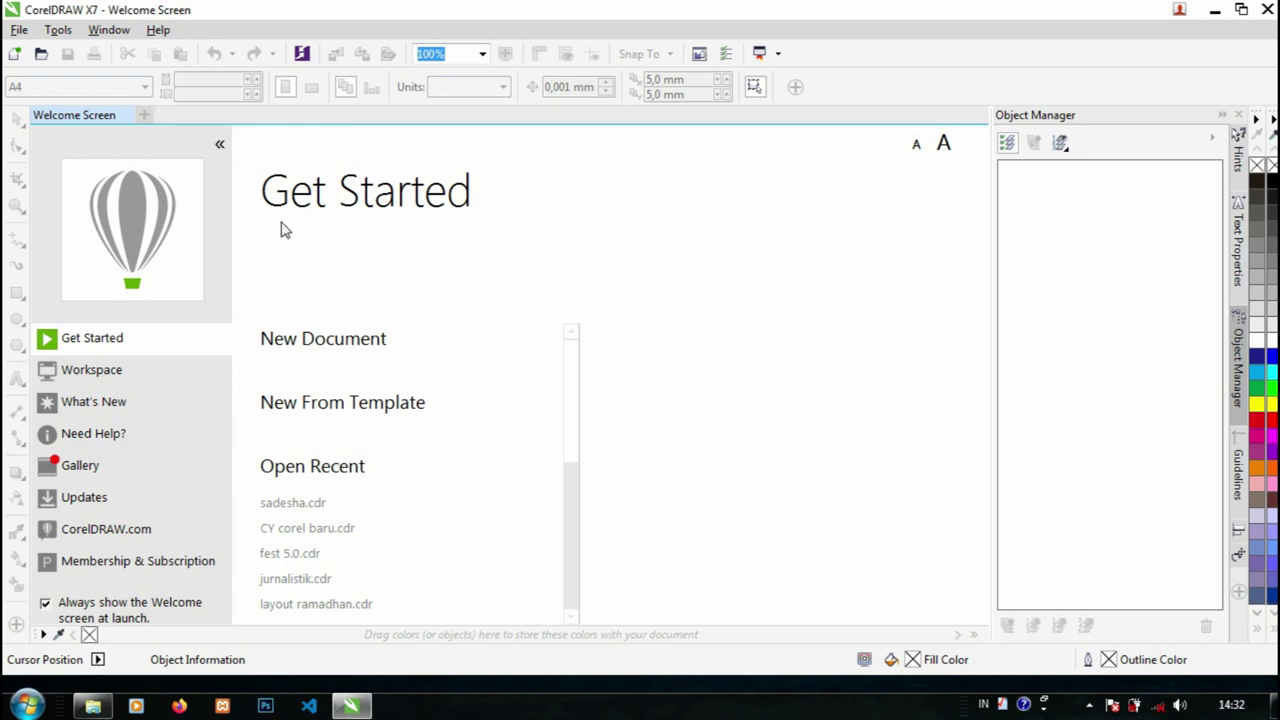
Create a new F4 portrait document in CorelDRAW and place the photo IMG_20141021_131911 from the Downloads folder beside the page.
left_click(335, 342)
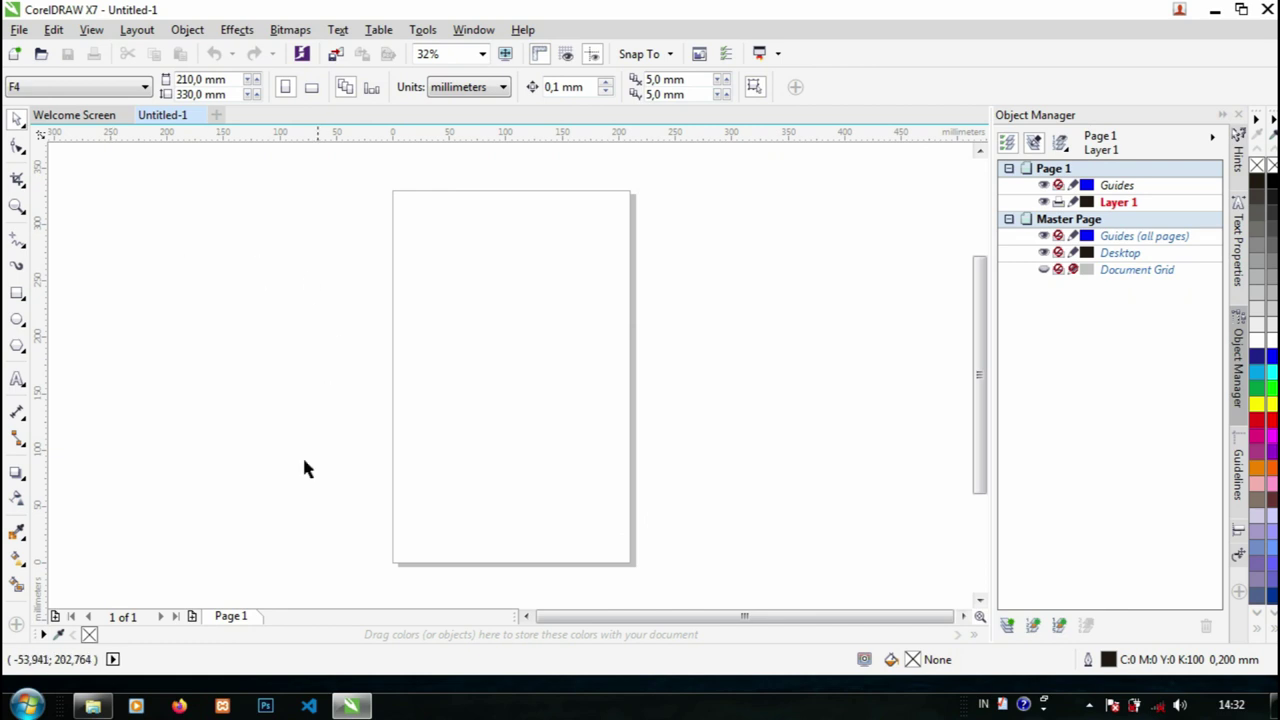
left_click(105, 707)
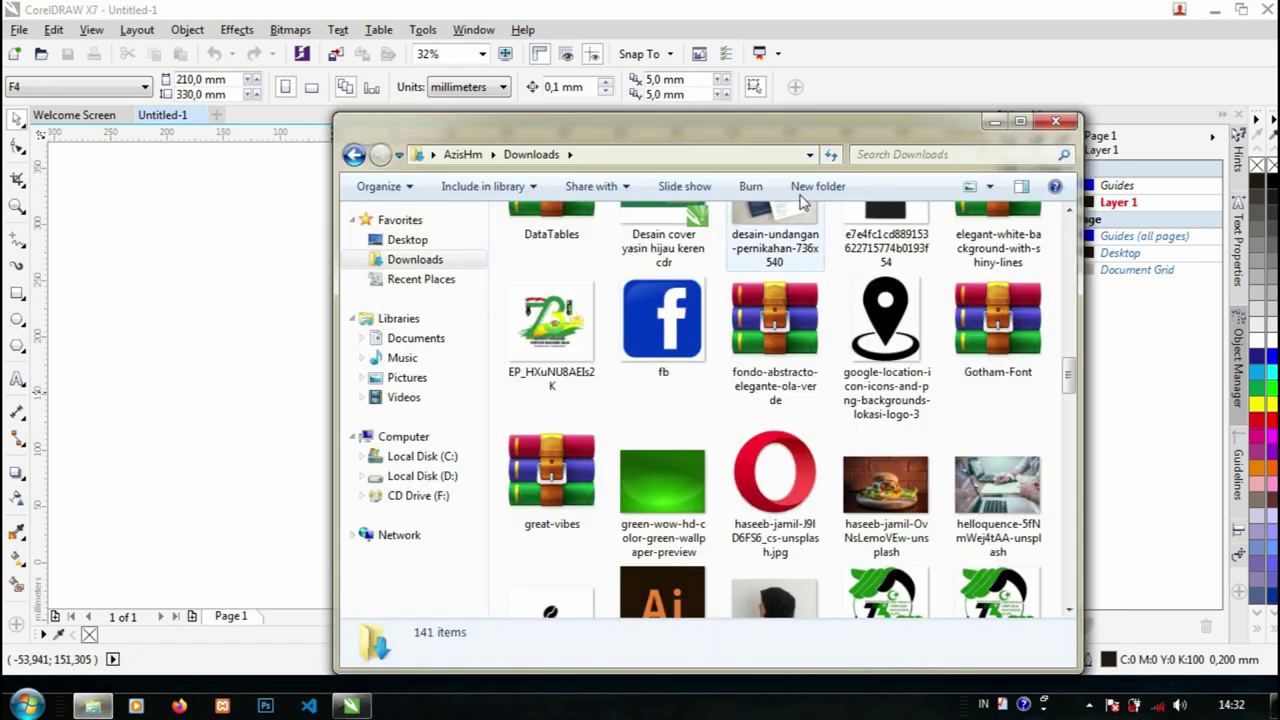
mouse_move(1069, 392)
left_mouse_down()
mouse_move(1070, 330)
mouse_move(1078, 397)
left_mouse_up()
scroll(1078, 397, "down", 3)
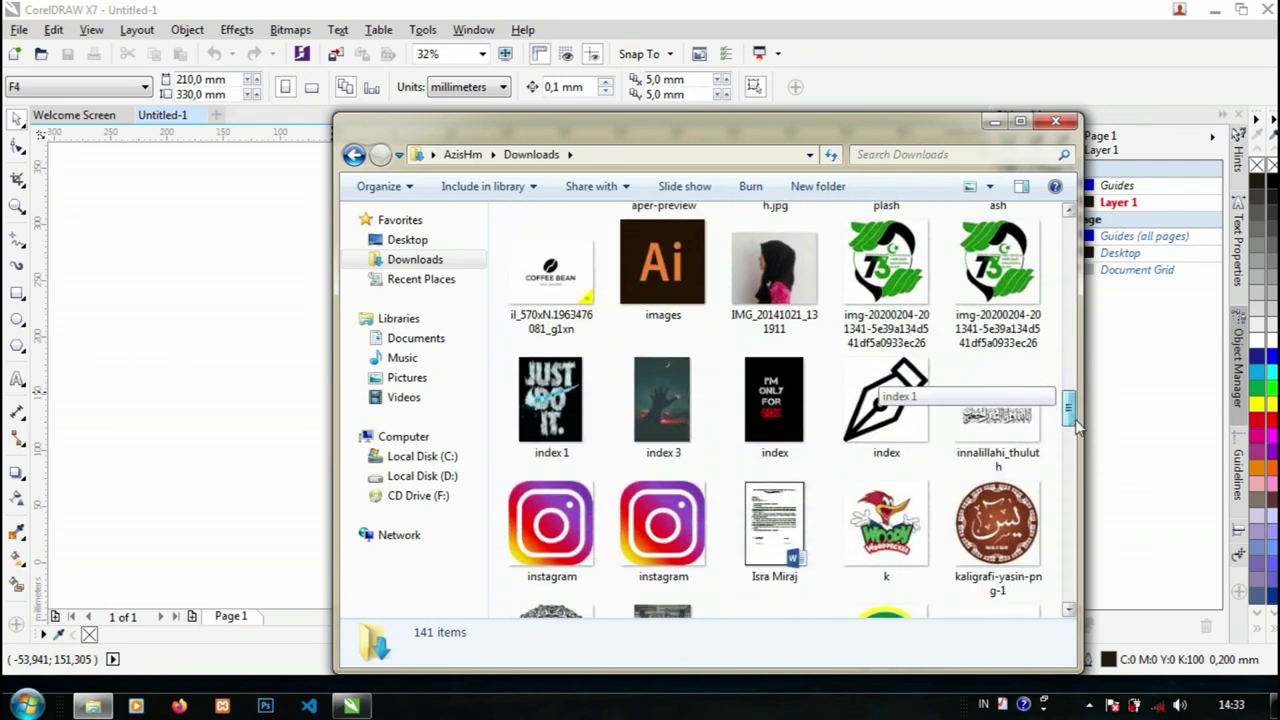
left_click(782, 255)
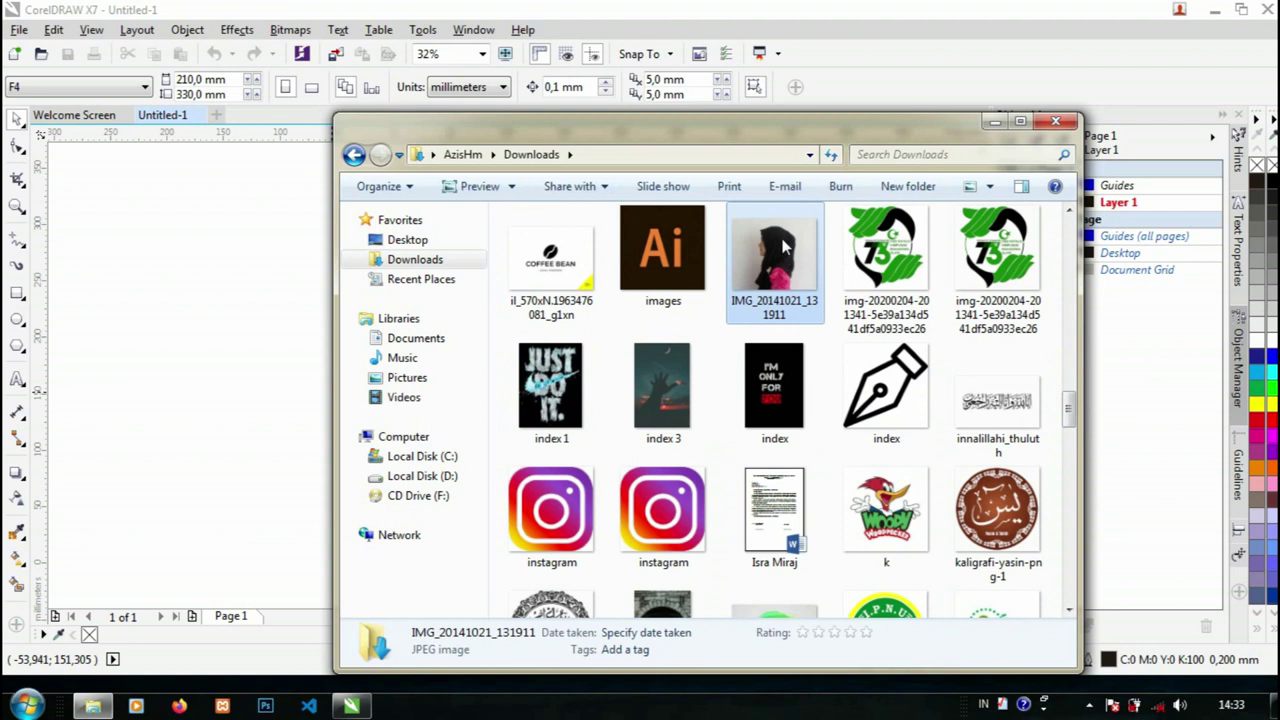
left_click_drag(802, 266, 219, 401)
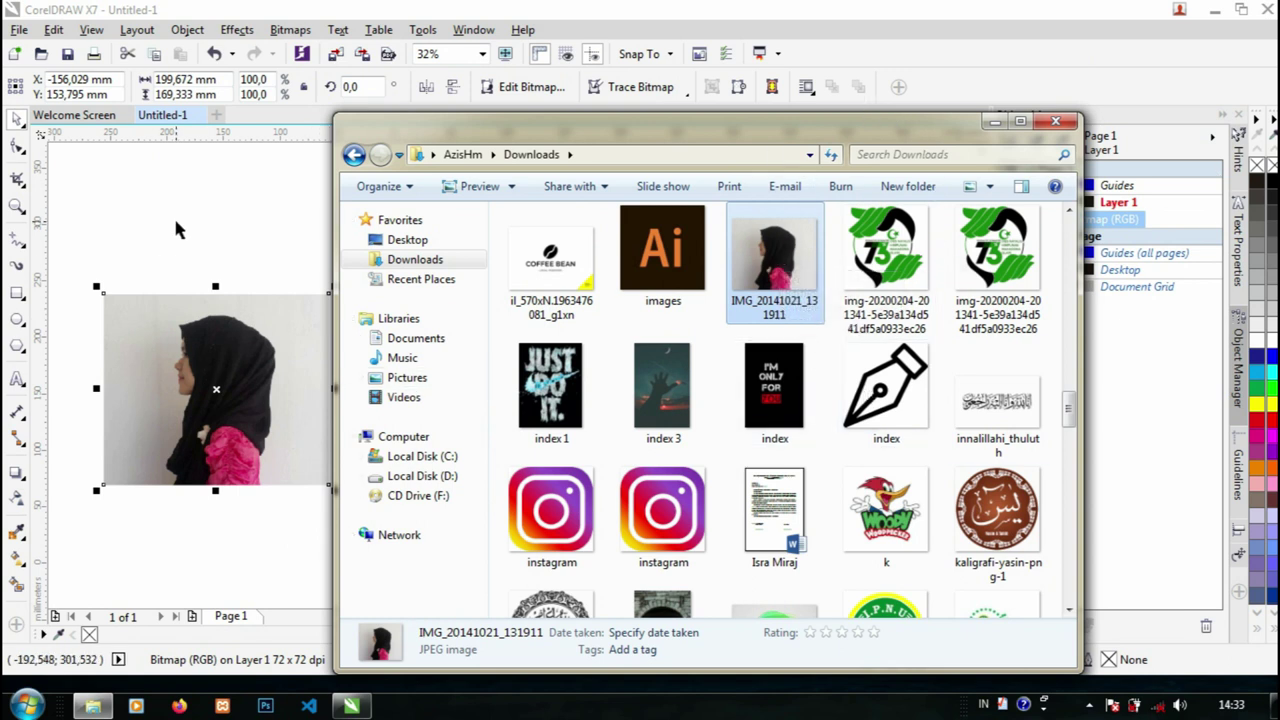
mouse_move(813, 254)
left_mouse_down()
mouse_move(393, 325)
mouse_move(277, 258)
mouse_move(822, 256)
left_mouse_up()
left_click(957, 53)
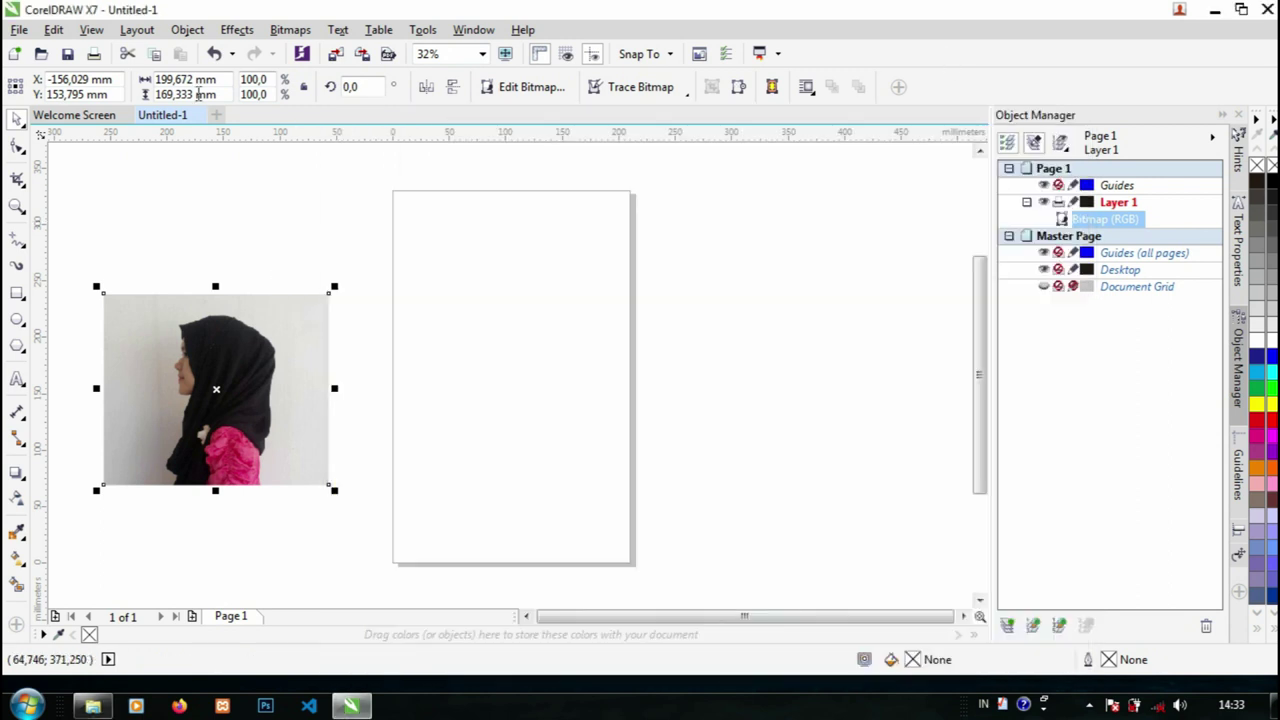
left_click(19, 30)
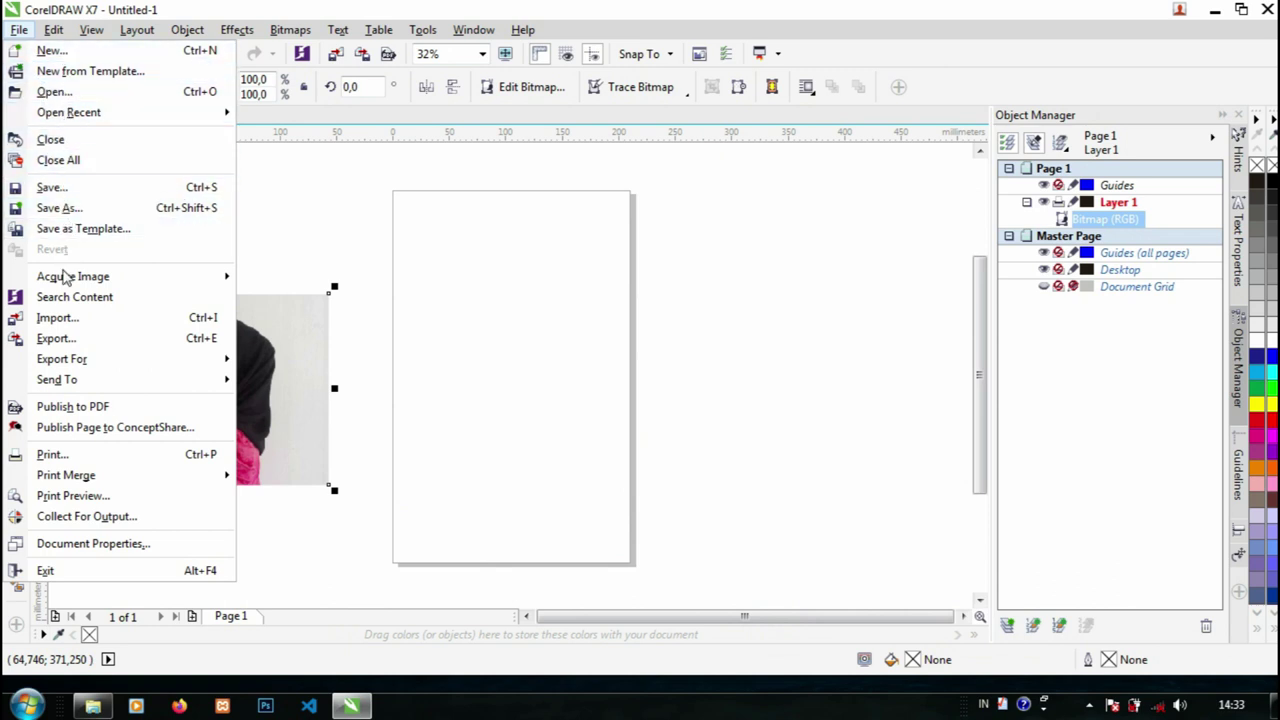
left_click(61, 316)
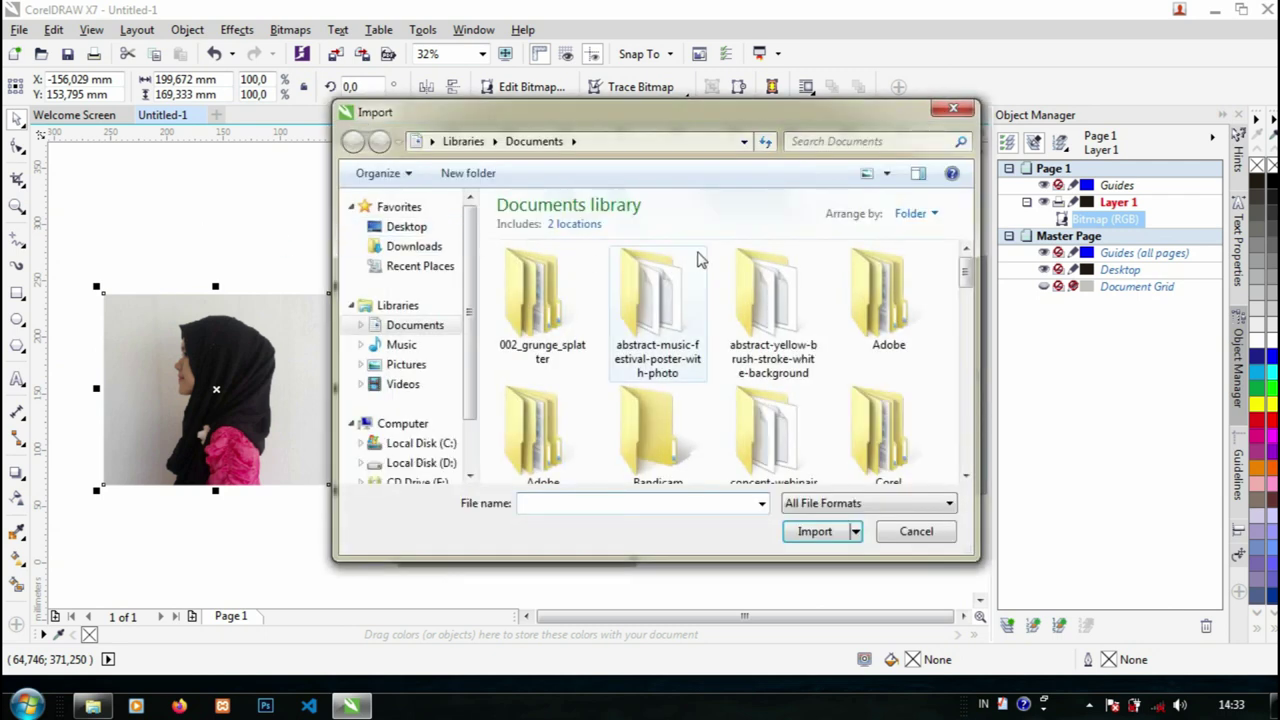
left_click(938, 117)
Move the portrait photo onto the page, lock it in place and deselect it.
left_click_drag(243, 398, 547, 344)
key("z")
left_click(547, 343)
right_click(545, 344)
left_click(513, 393)
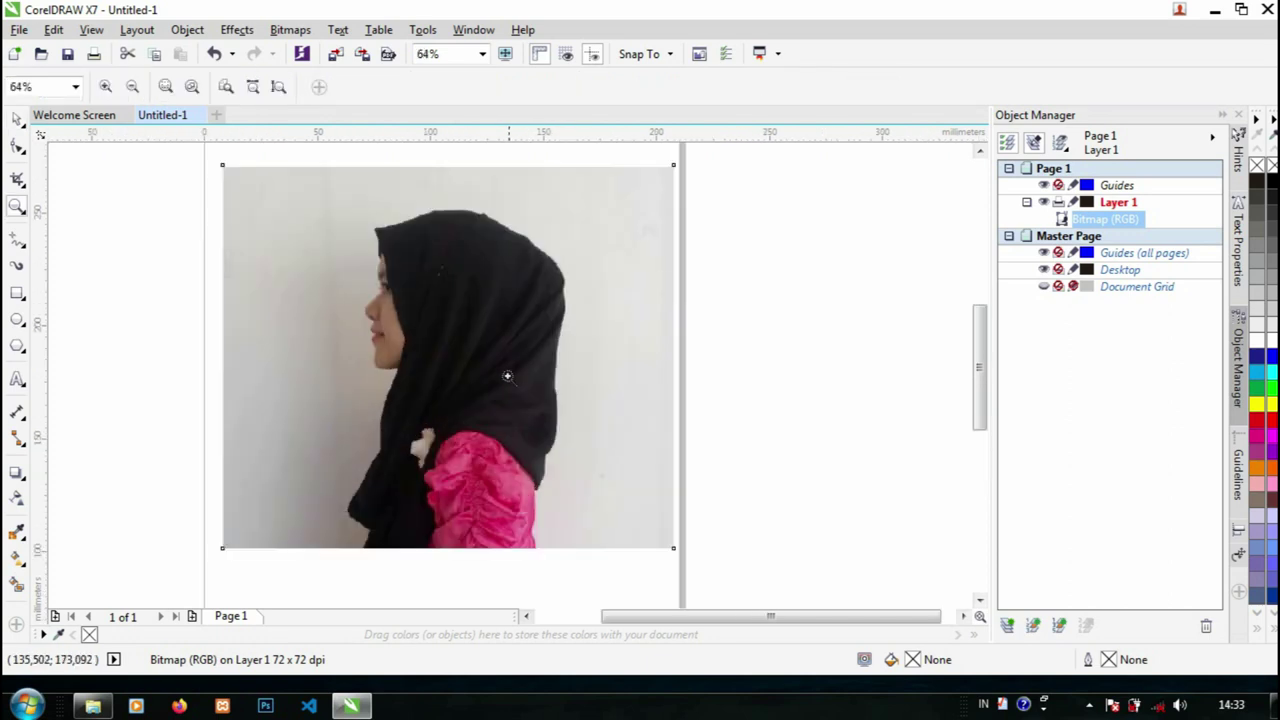
key("space")
right_click(623, 223)
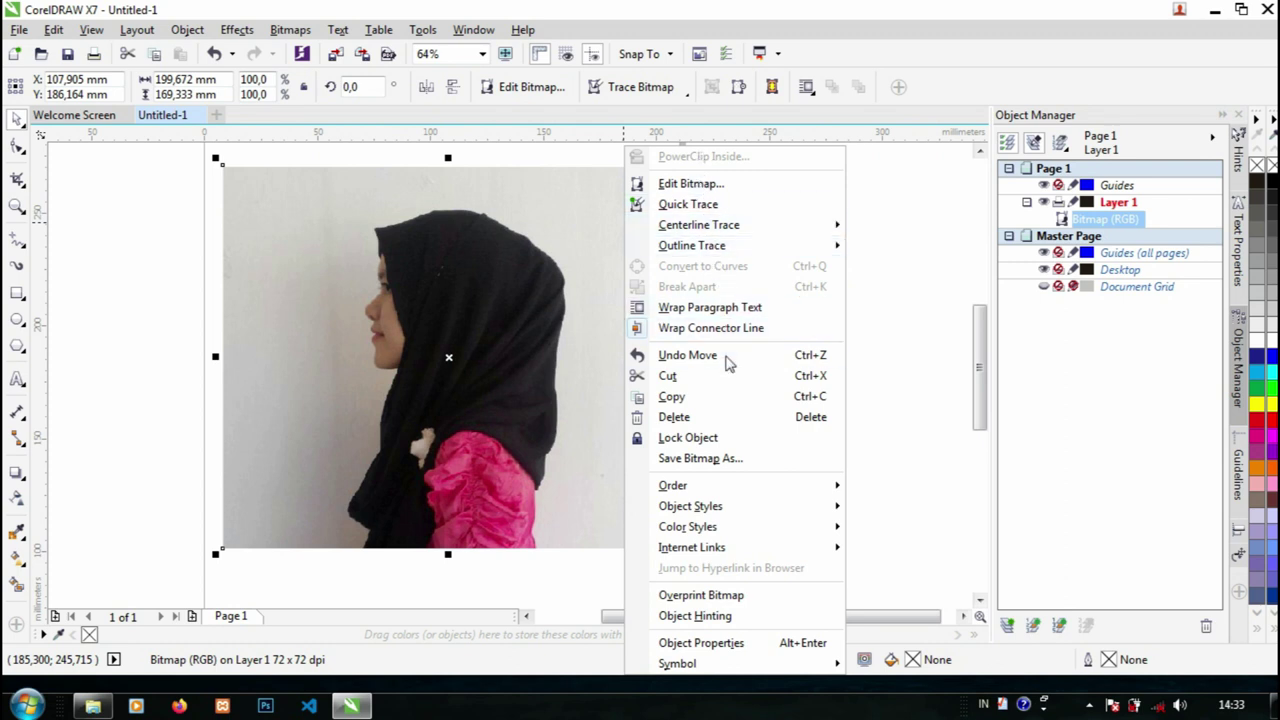
left_click(718, 438)
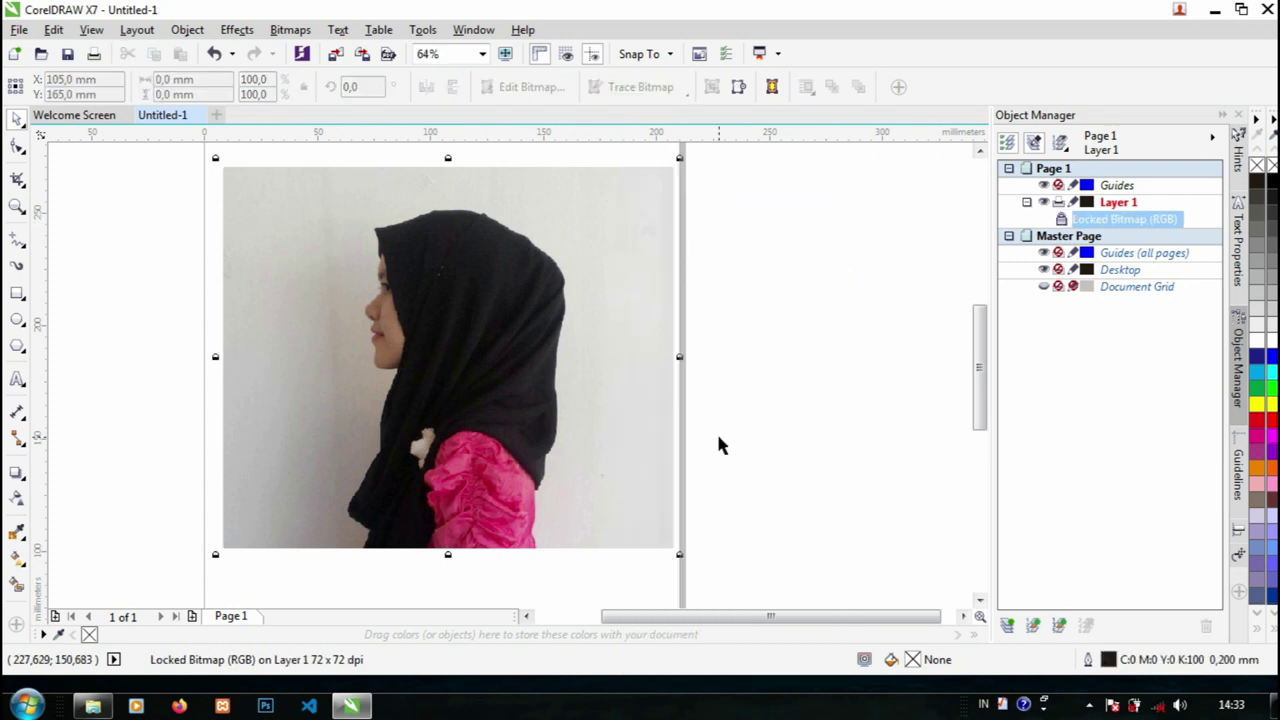
left_click(742, 298)
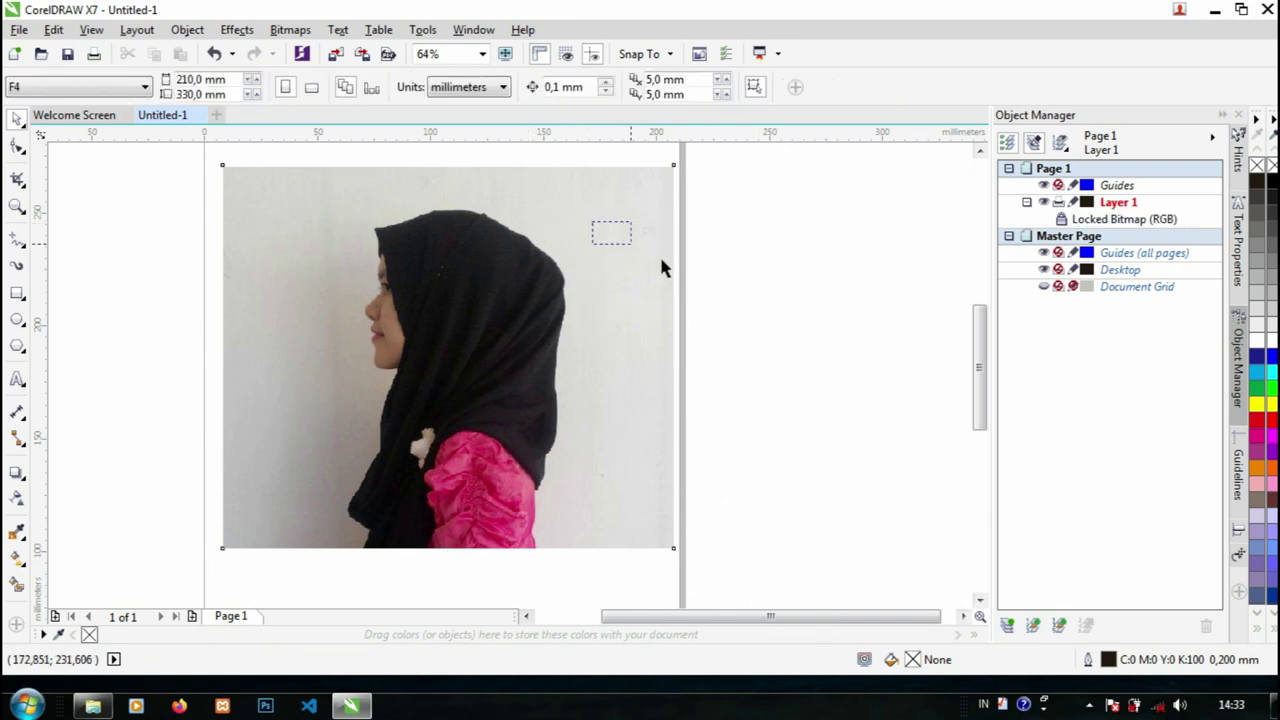
Examine the locked photo at several magnifications, from the headscarf's upper edge and the face down to the pink sleeve.
key("z")
left_click(397, 347)
left_click(391, 311, "shift")
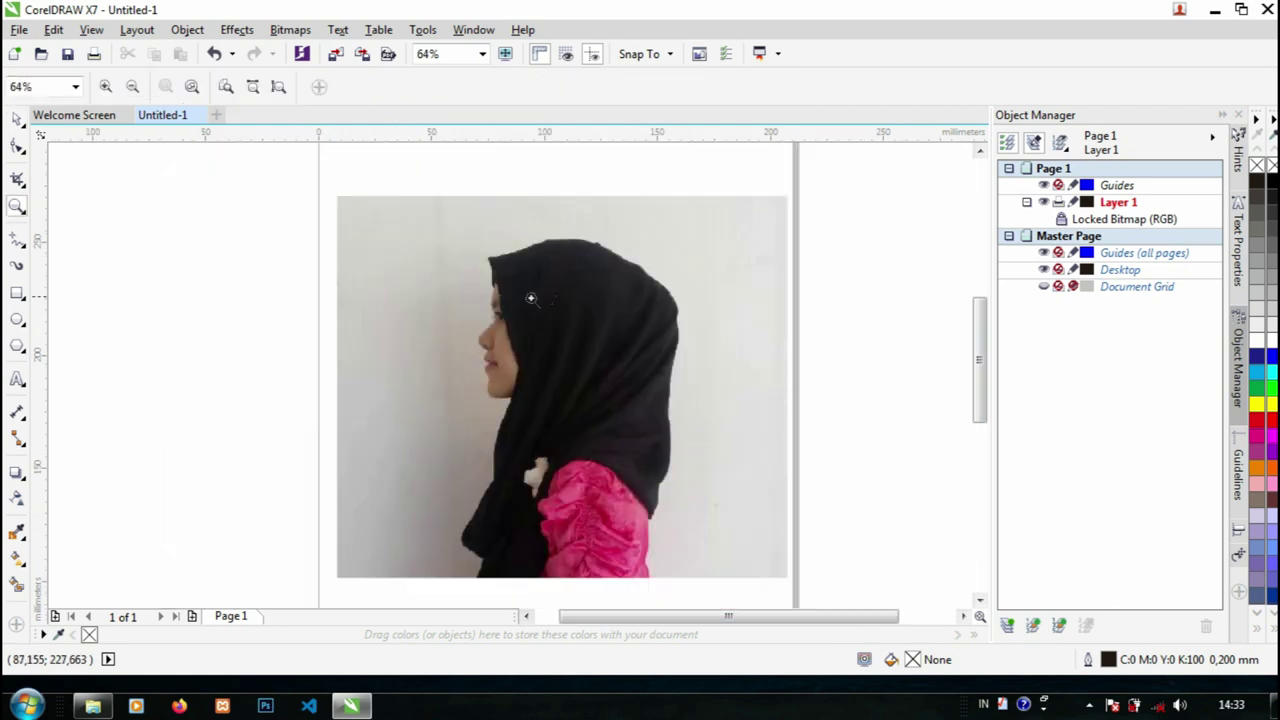
left_click(532, 300)
left_click(509, 302)
key("space")
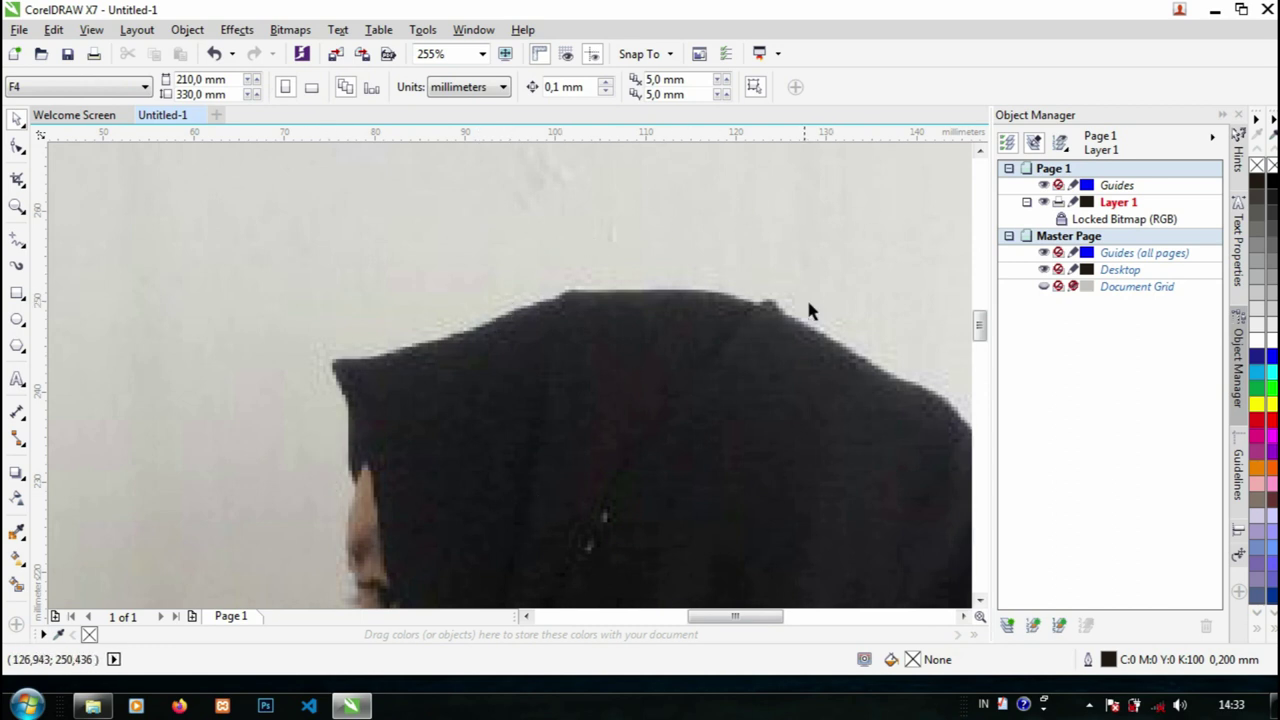
key("space")
right_click(591, 478)
key("F3")
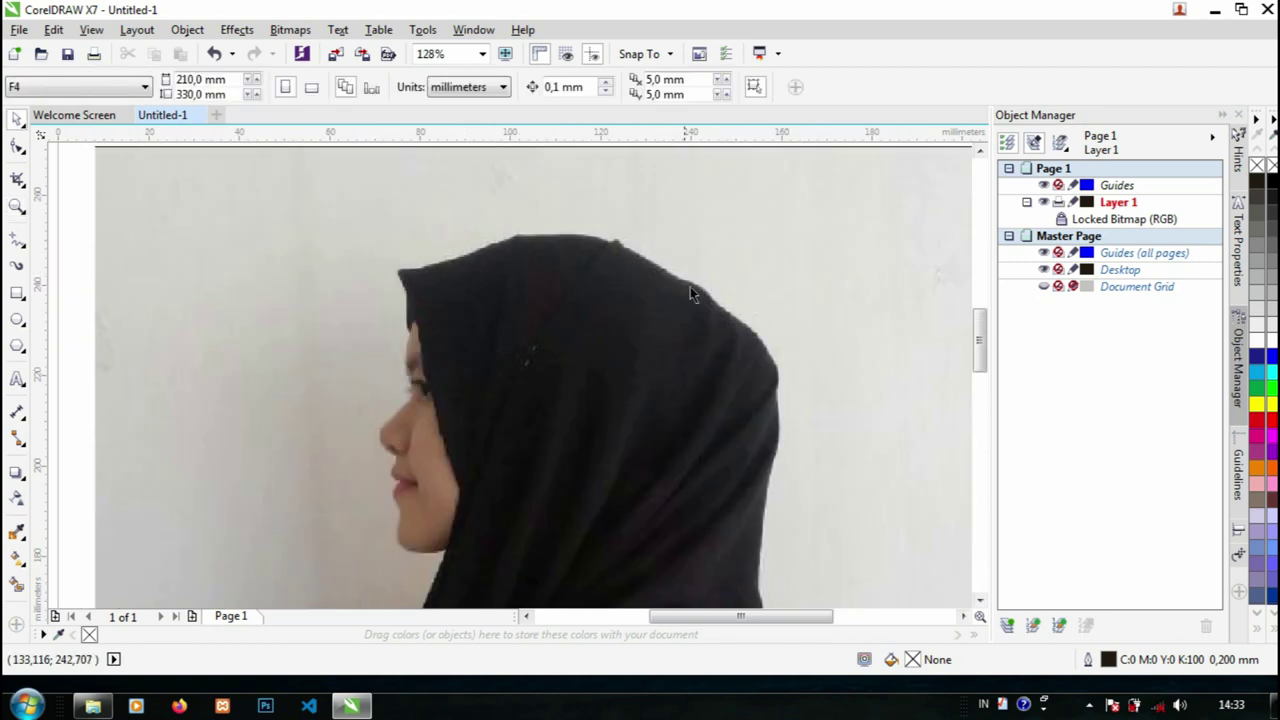
scroll(505, 395, "down", 2)
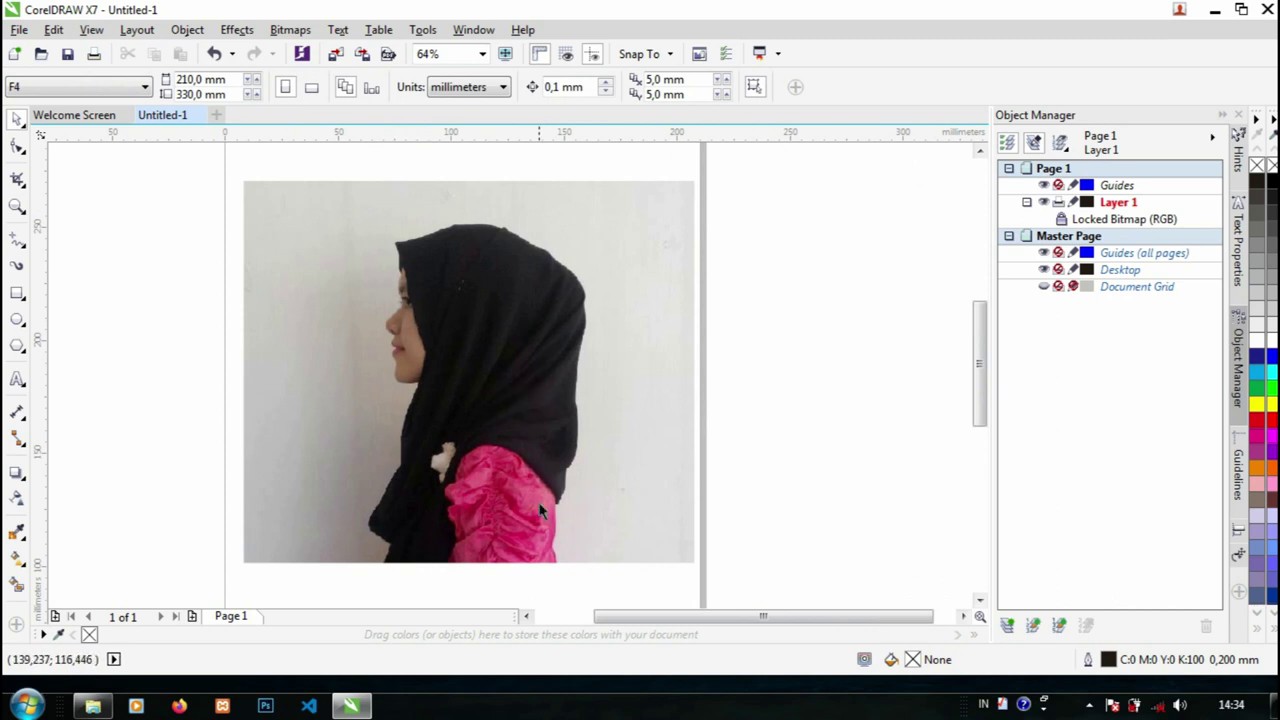
scroll(551, 319, "up", 2)
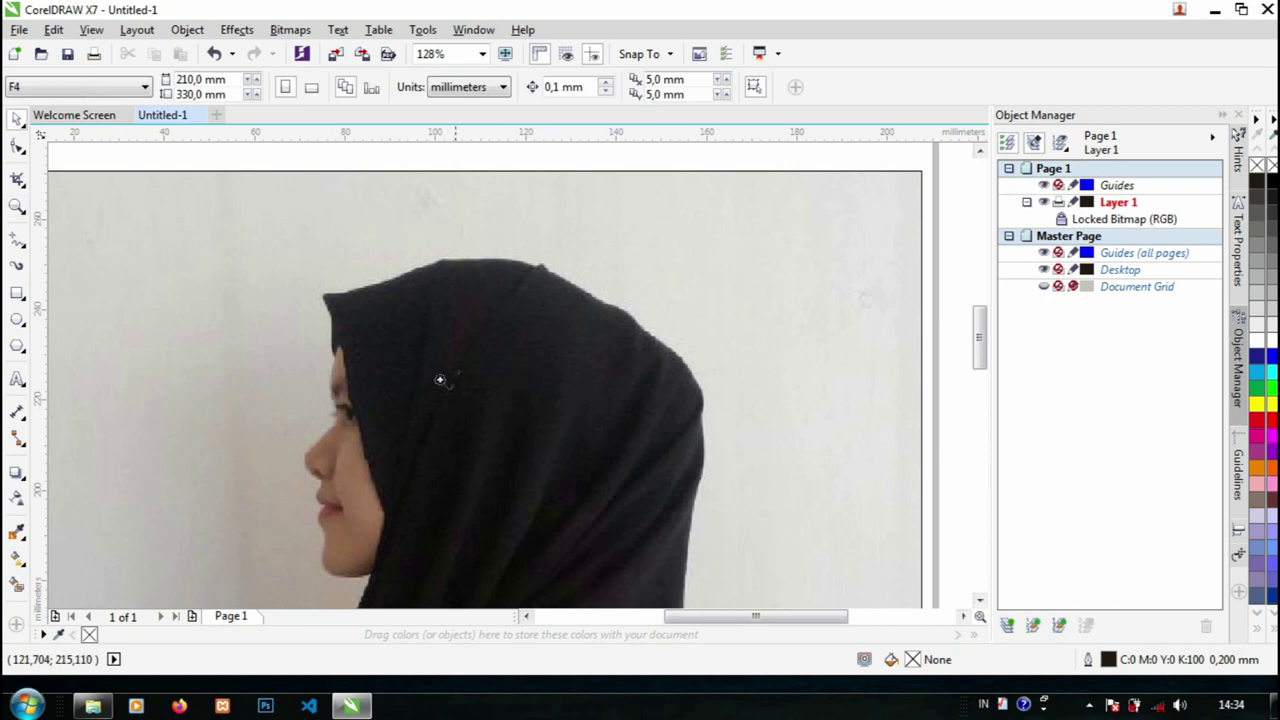
right_click(586, 452)
right_click(547, 466)
left_click(547, 466)
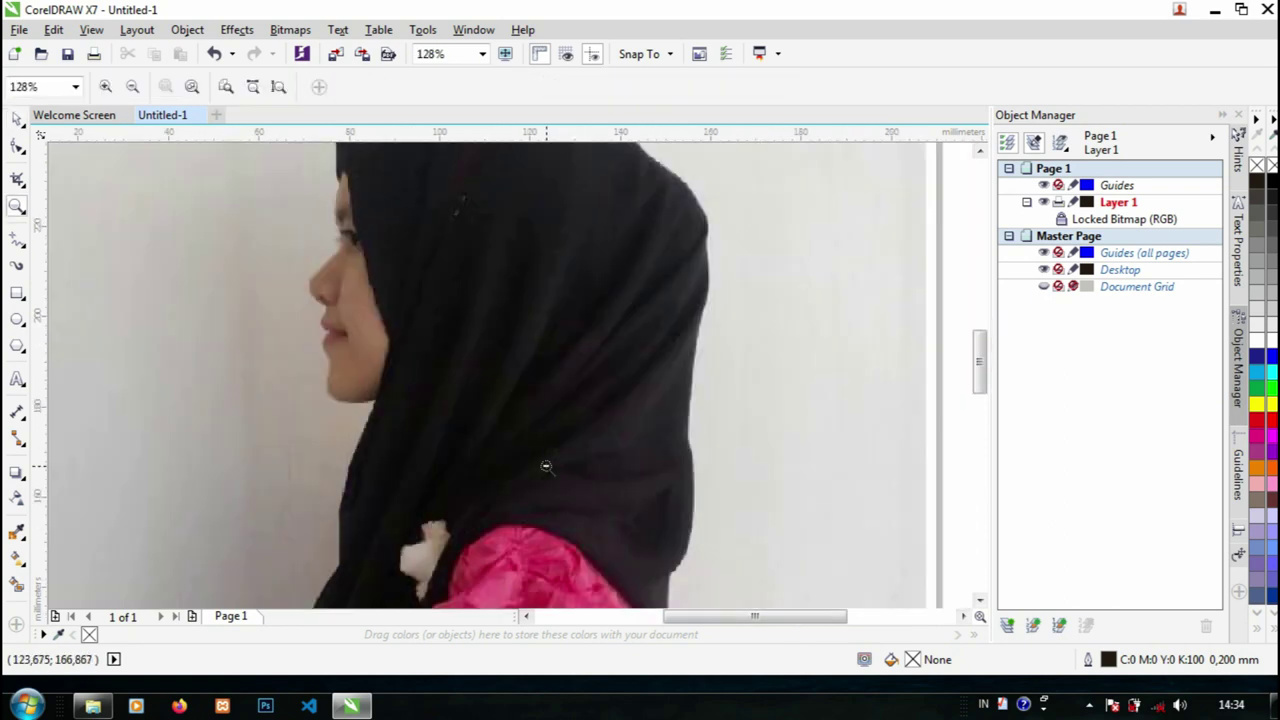
right_click(548, 466)
key("space")
key("z")
left_click(487, 252)
left_click(522, 374)
right_click(570, 450)
right_click(584, 470)
scroll(583, 470, "down", 1)
scroll(615, 500, "up", 1)
key("space")
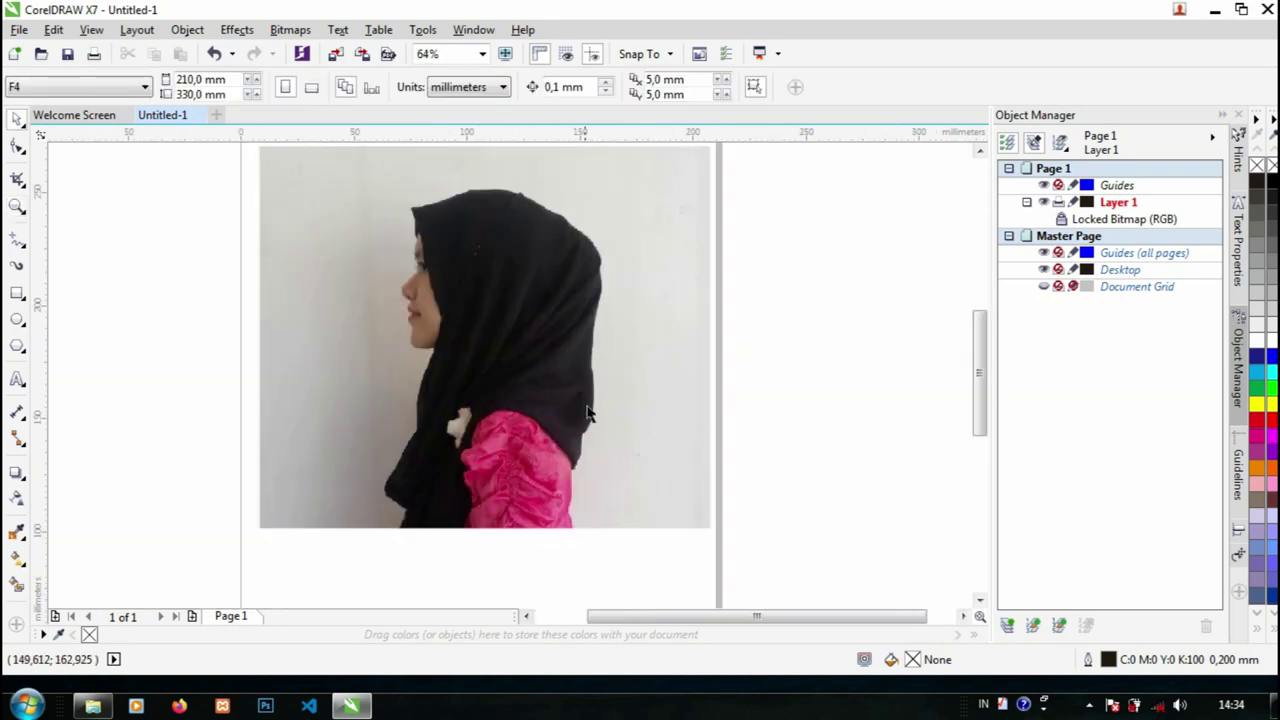
key("z")
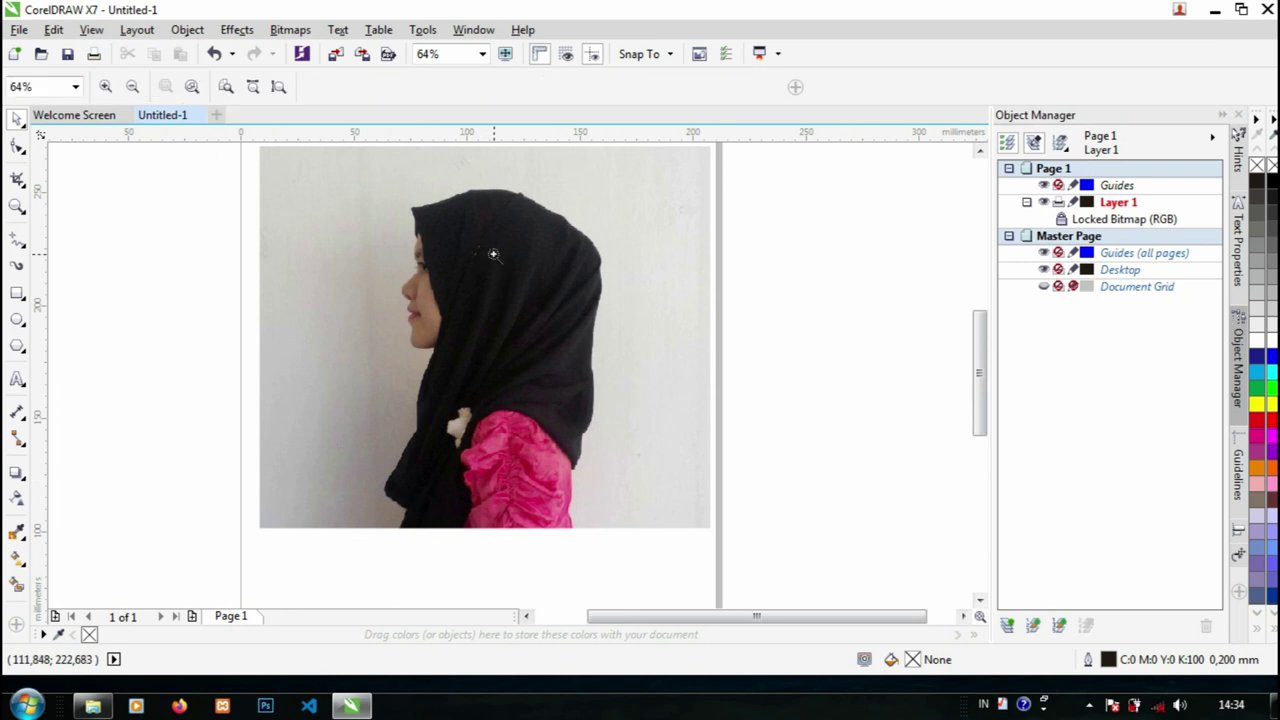
scroll(480, 315, "up", 1)
scroll(496, 256, "up", 1)
scroll(536, 426, "down", 1)
scroll(536, 426, "up", 1)
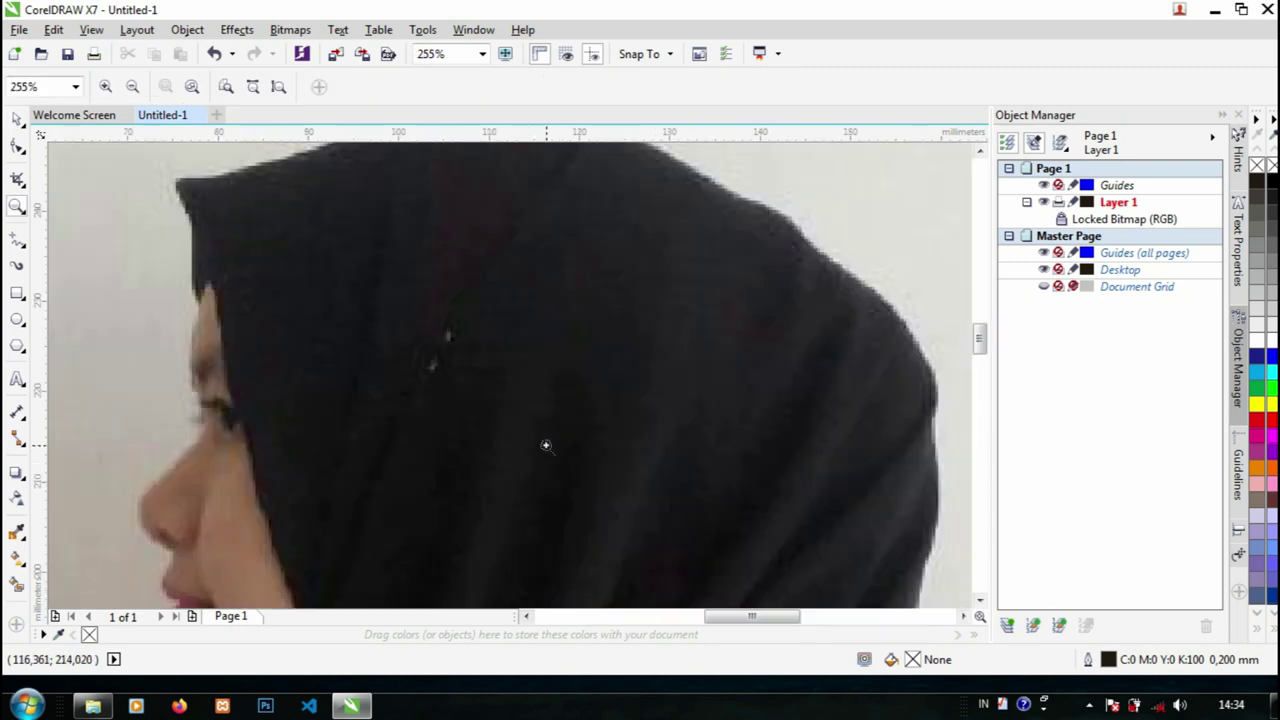
scroll(546, 443, "down", 2)
scroll(513, 388, "up", 1)
key("space")
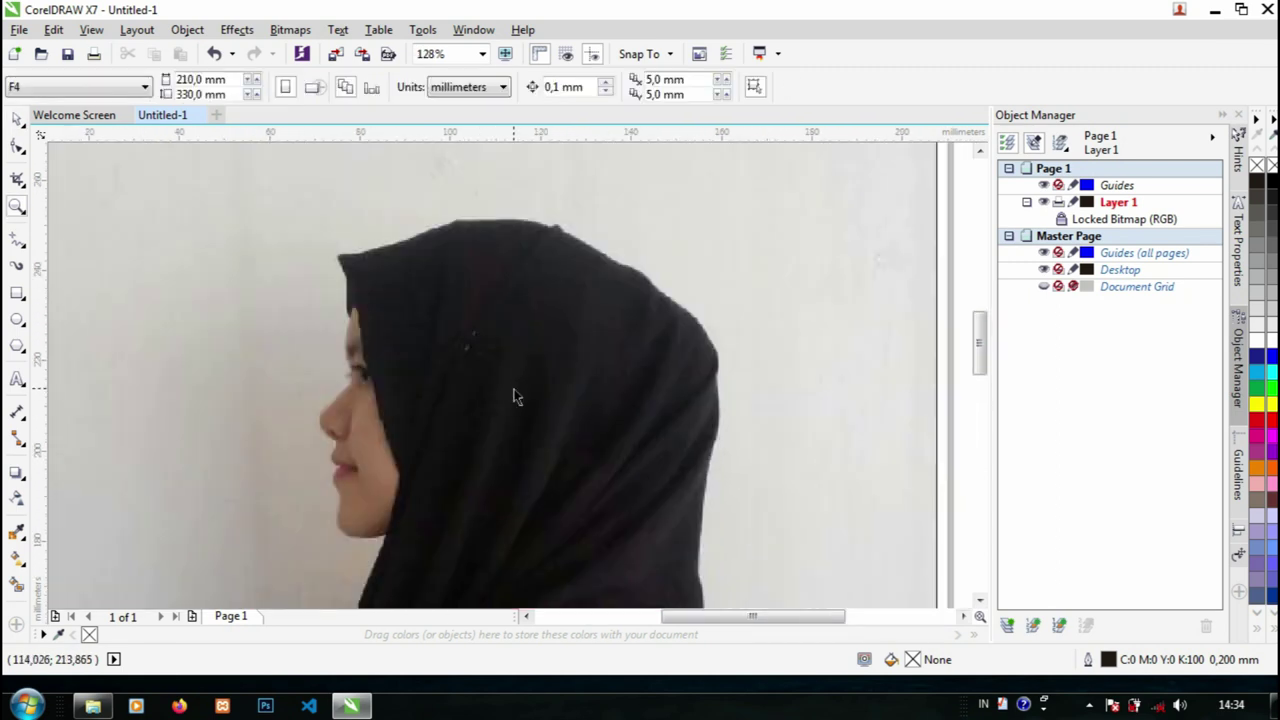
scroll(500, 266, "up", 1)
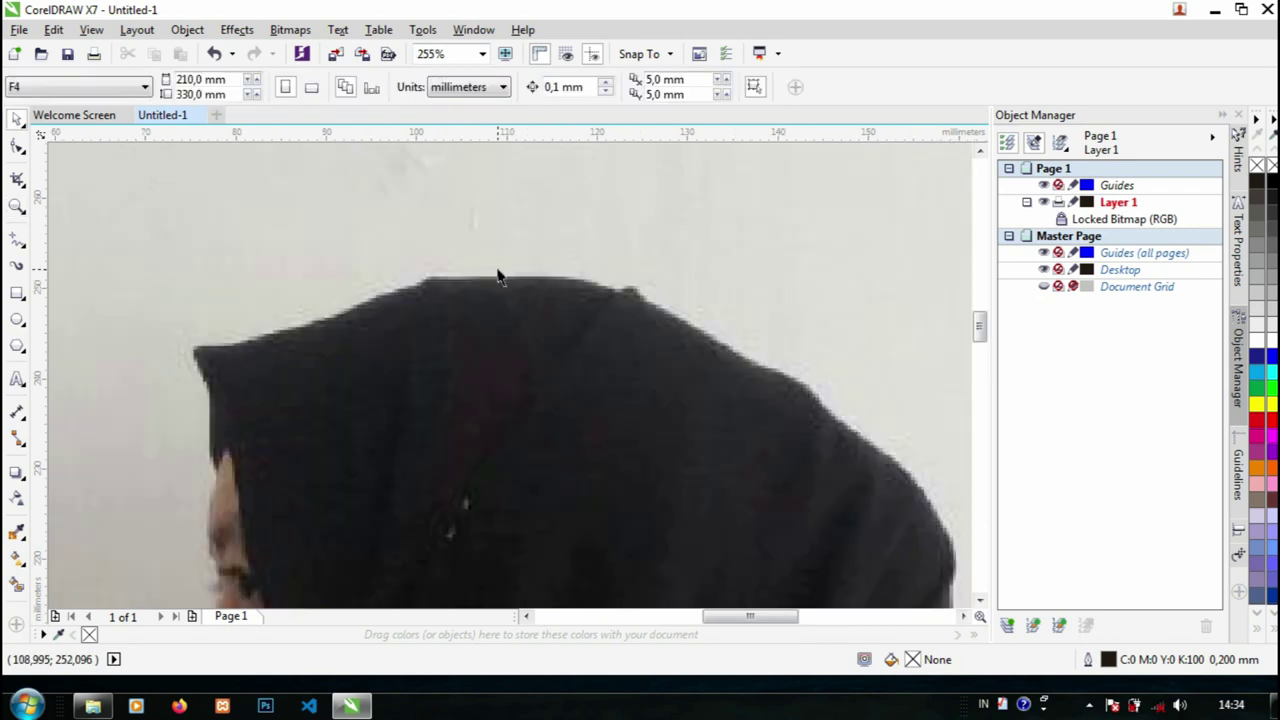
Activate the 3-Point Curve tool with the headscarf's front tip magnified for tracing.
left_click(12, 243)
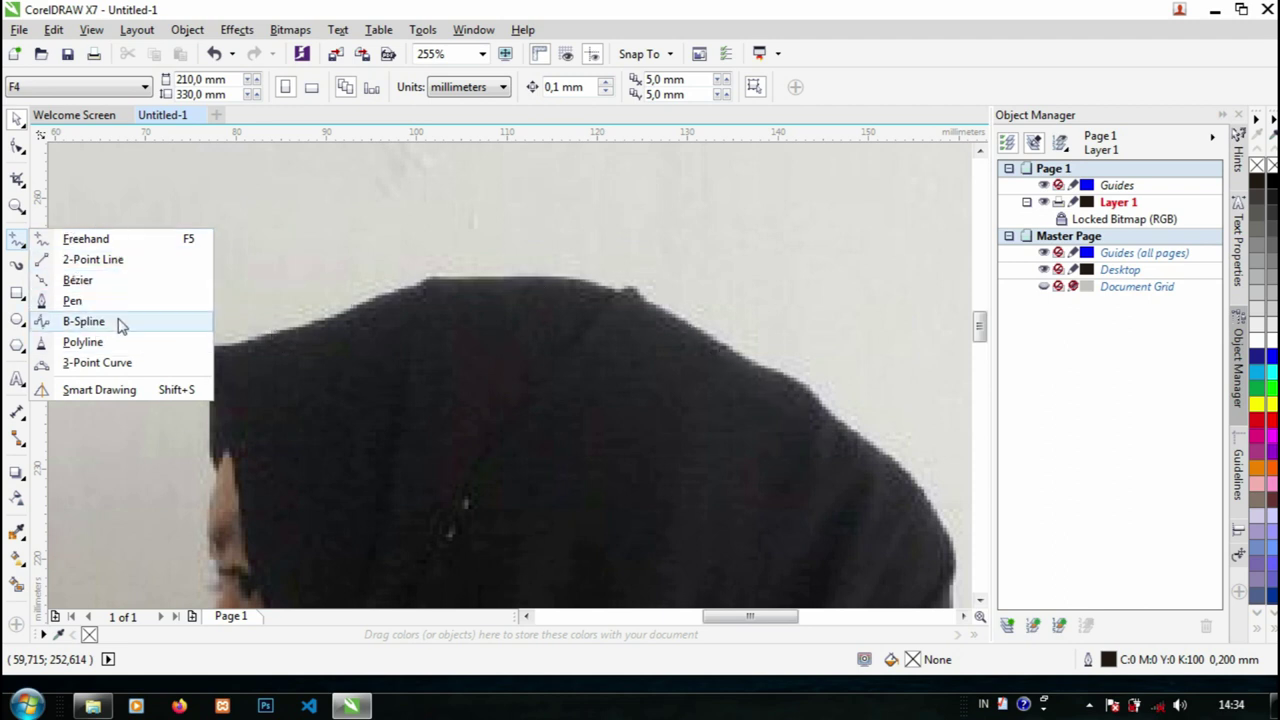
left_click(80, 364)
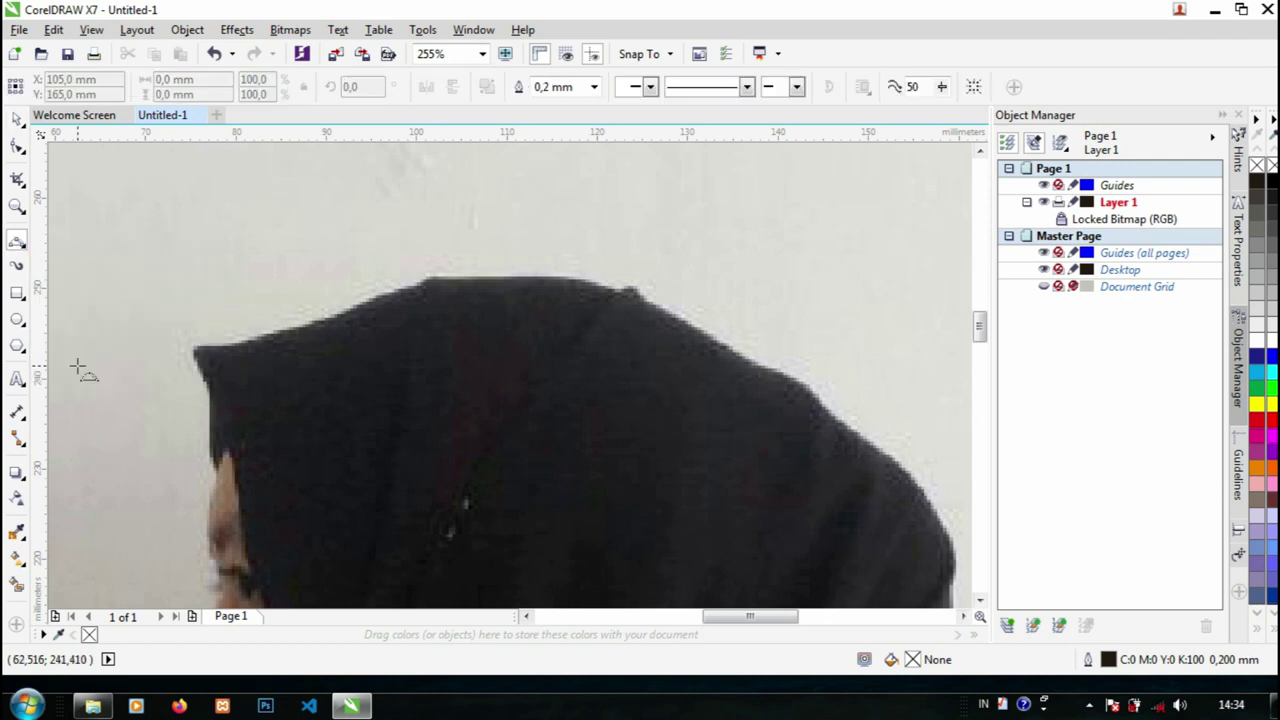
left_click(18, 240)
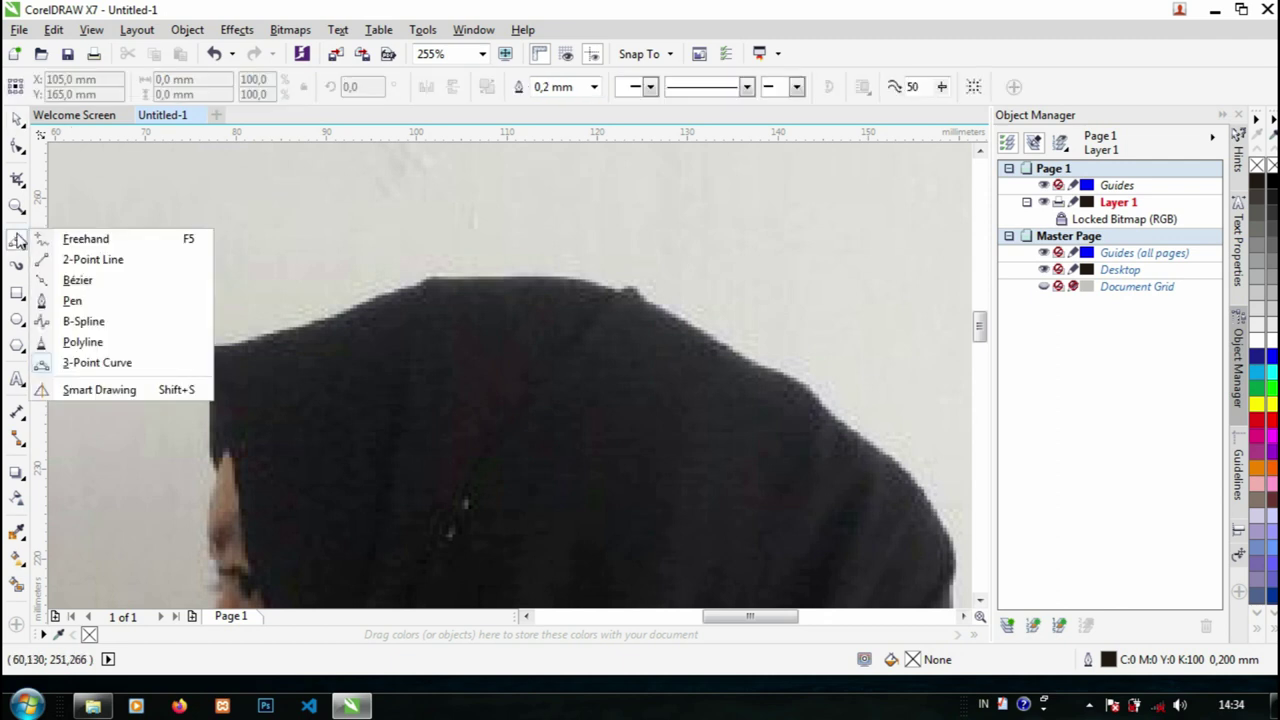
left_click(16, 242)
left_click(18, 243)
left_click(14, 241)
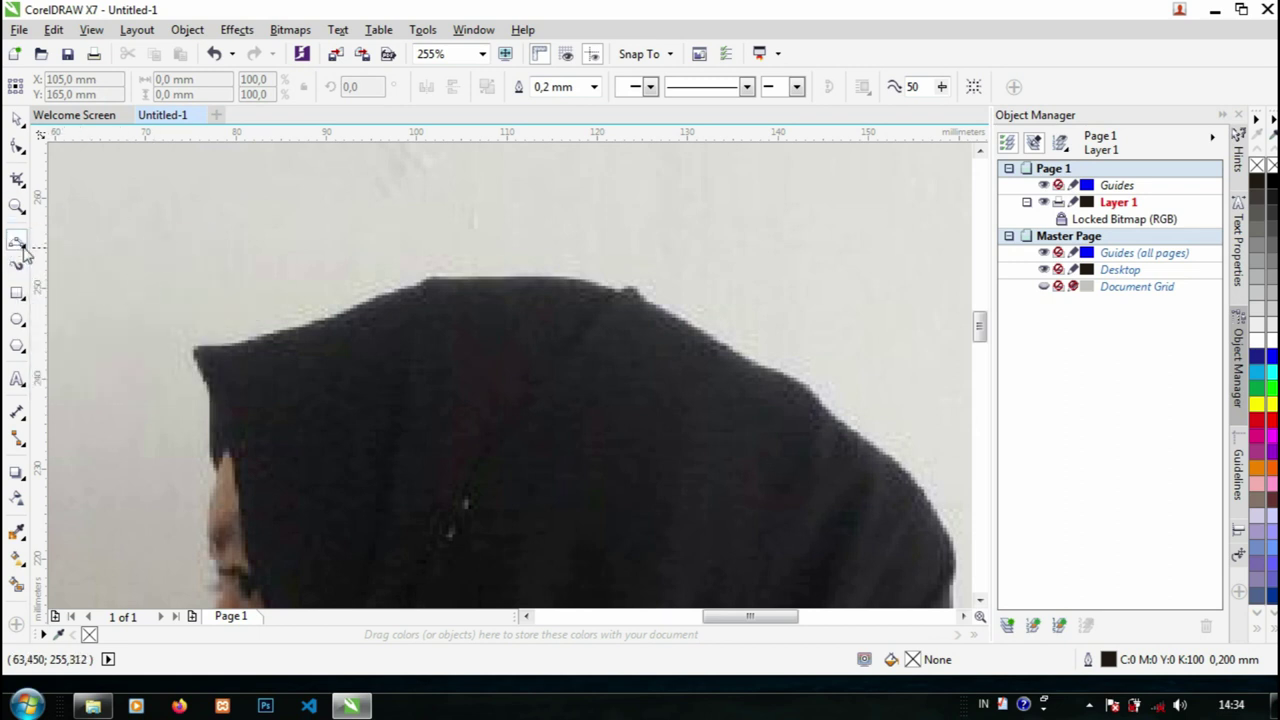
left_click(16, 246)
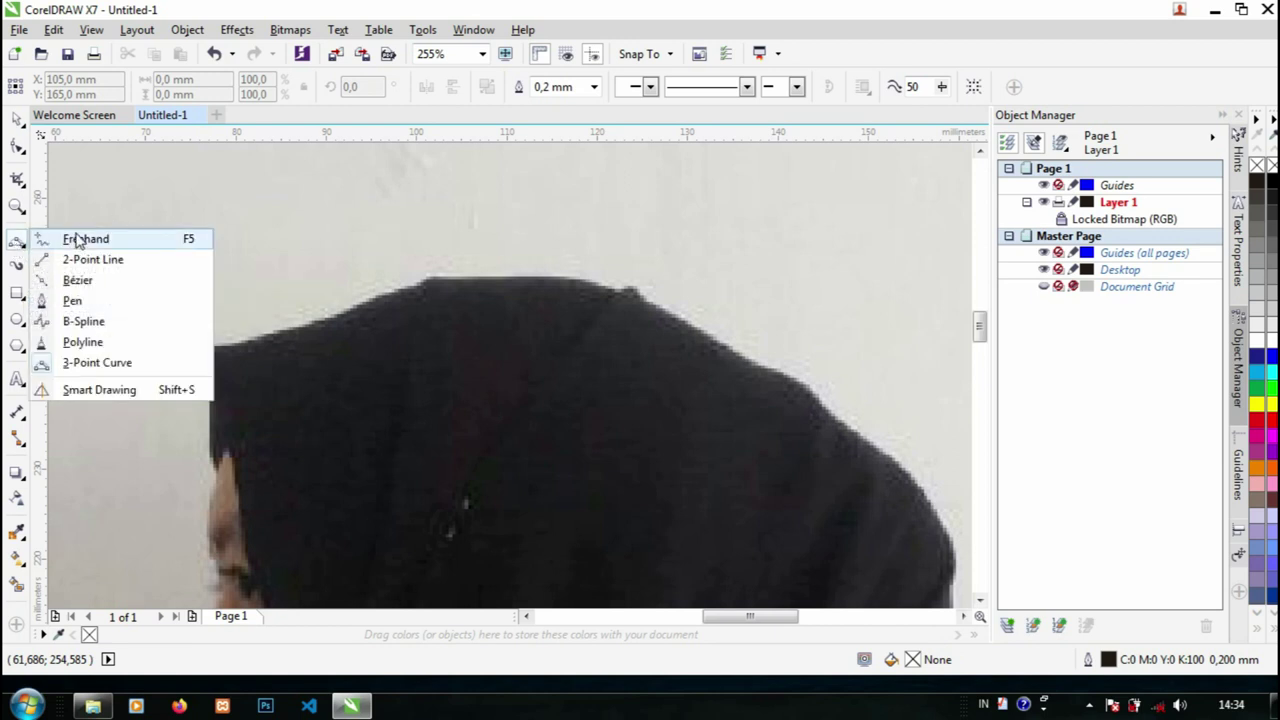
left_click(116, 362)
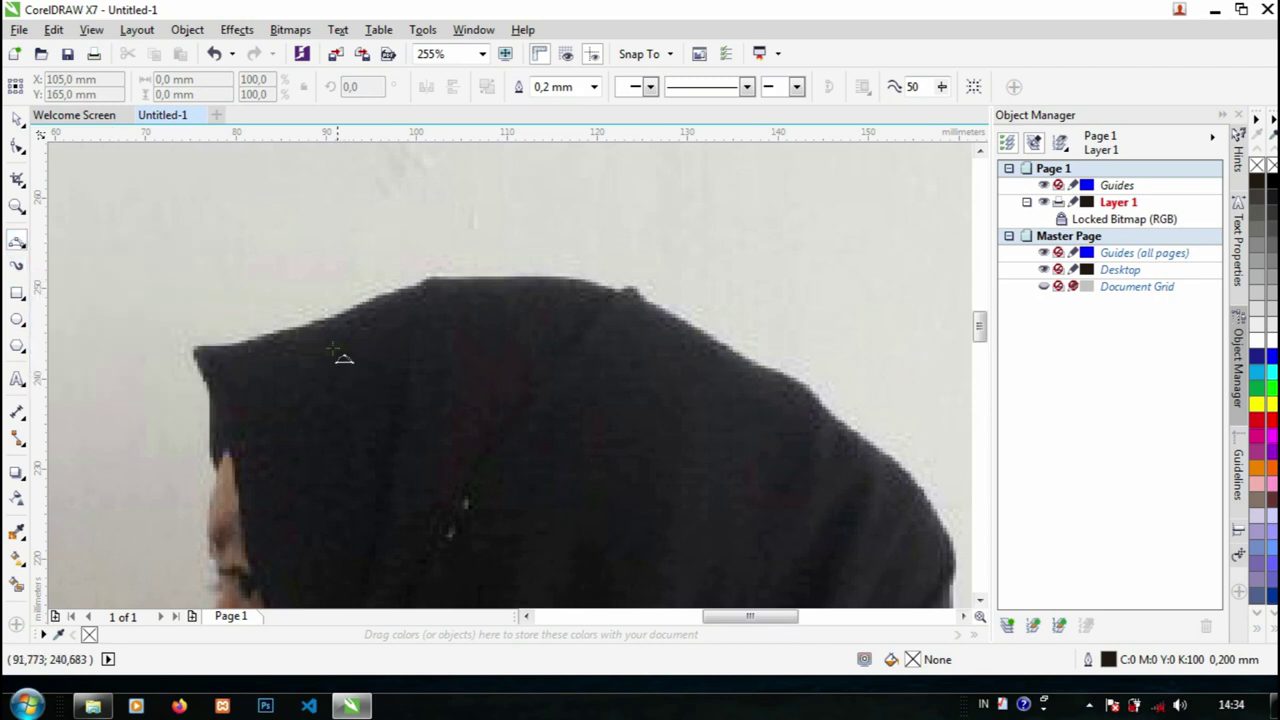
key("space")
scroll(333, 354, "up", 1)
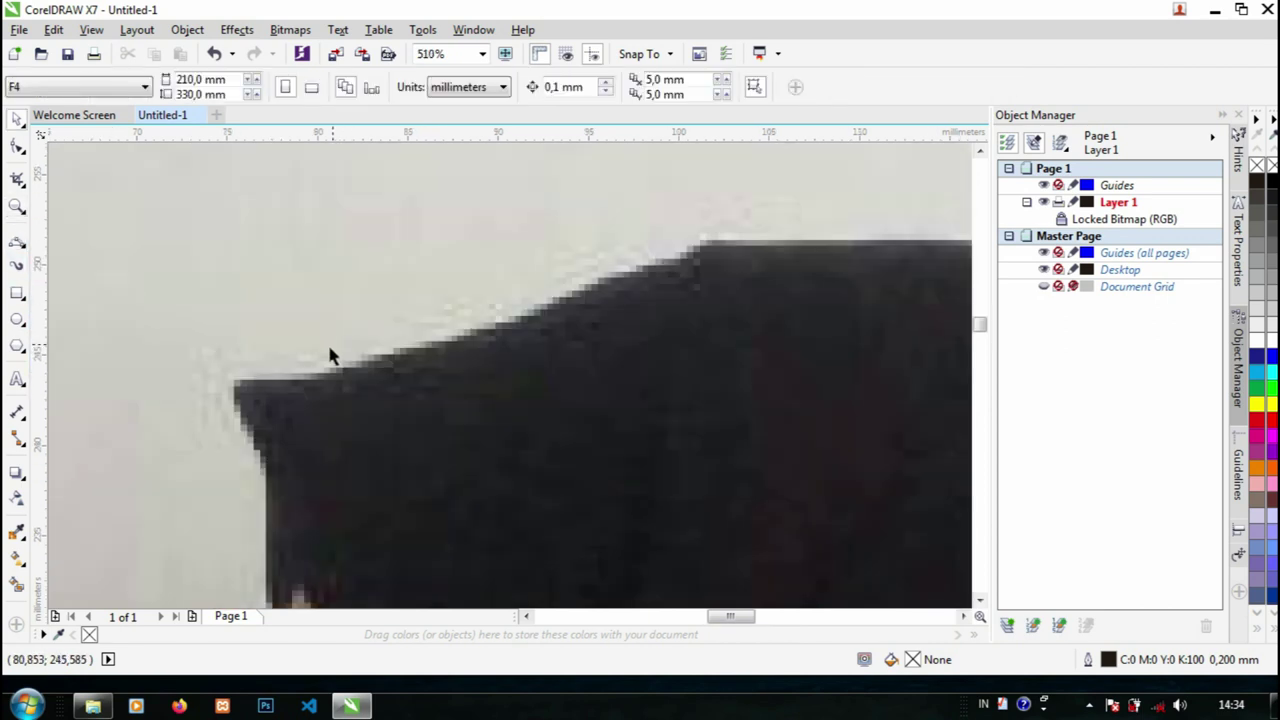
left_click(18, 244)
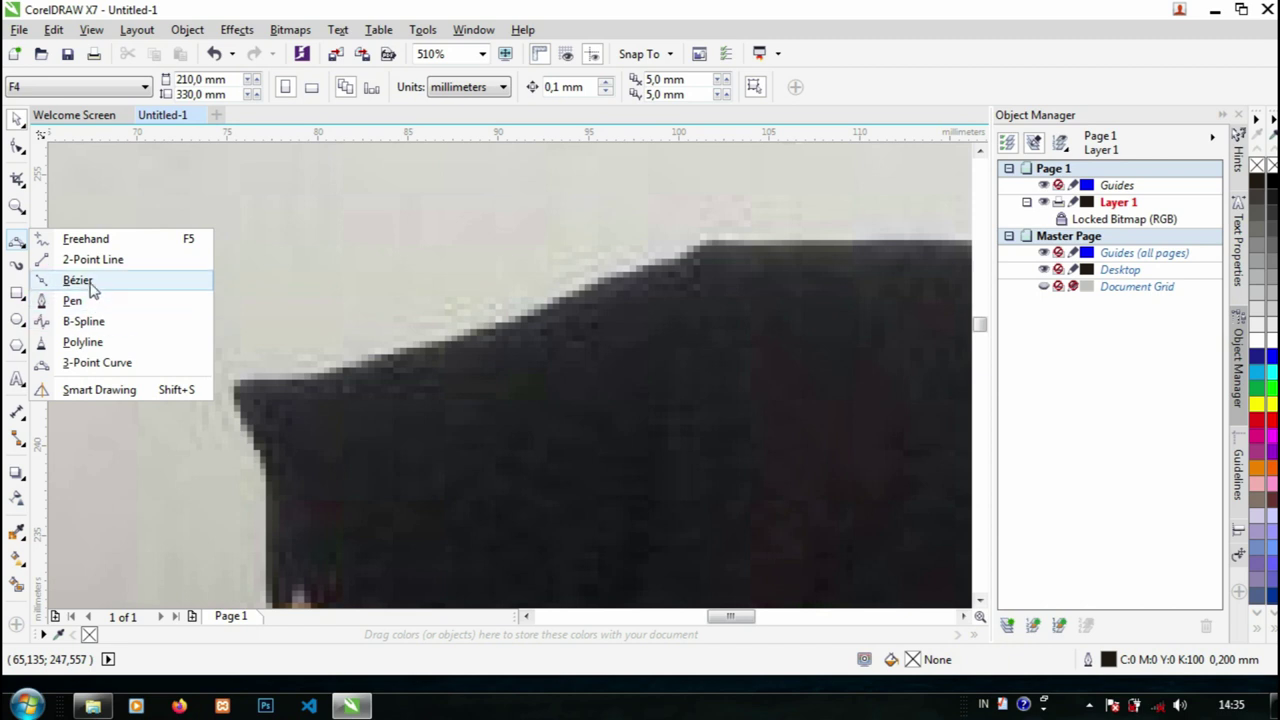
left_click(86, 362)
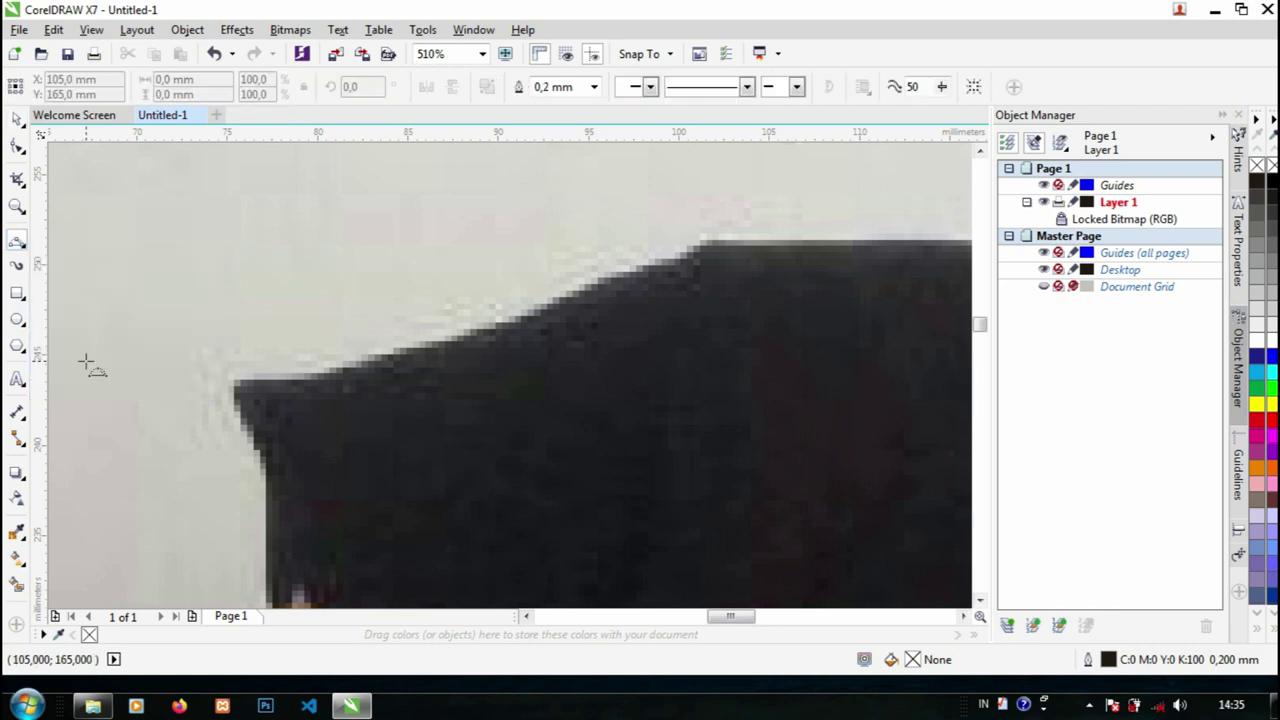
Trace the headscarf's upper edge from its front tip to the crown's first corner with 3-point curves about 22 mm and 6 mm long.
left_click_drag(218, 323, 364, 350)
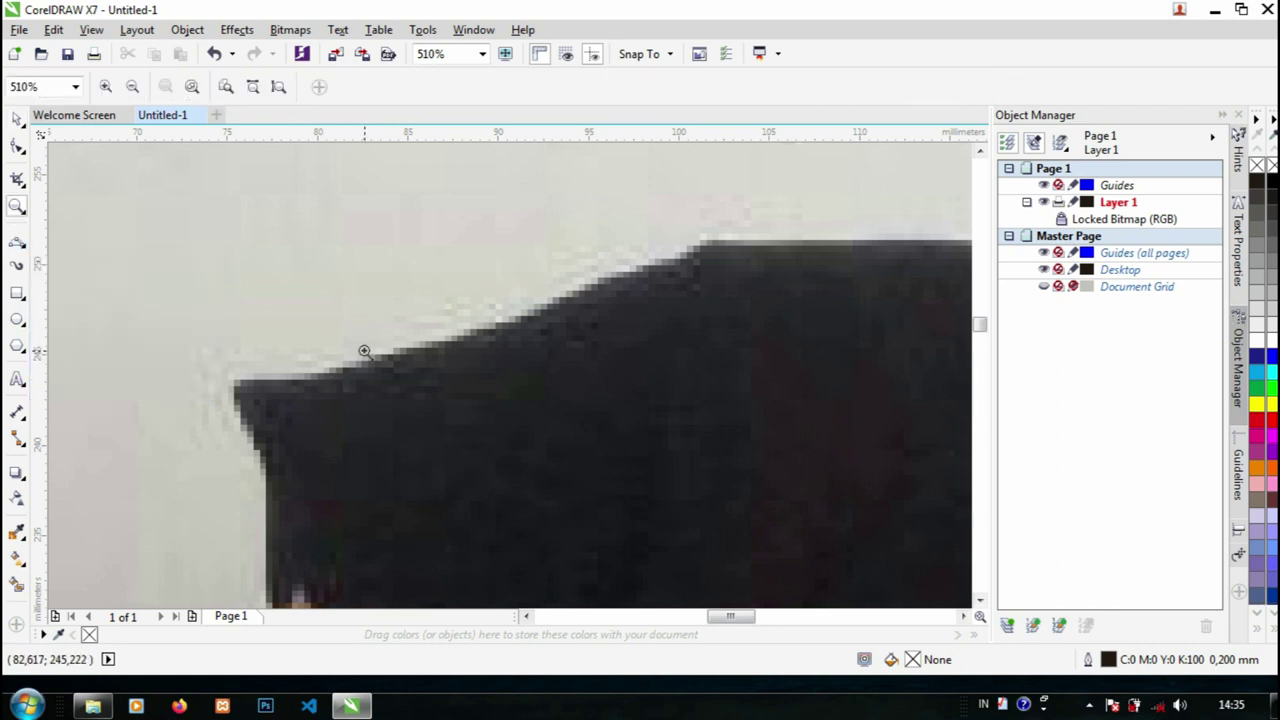
key("space")
left_click(17, 241)
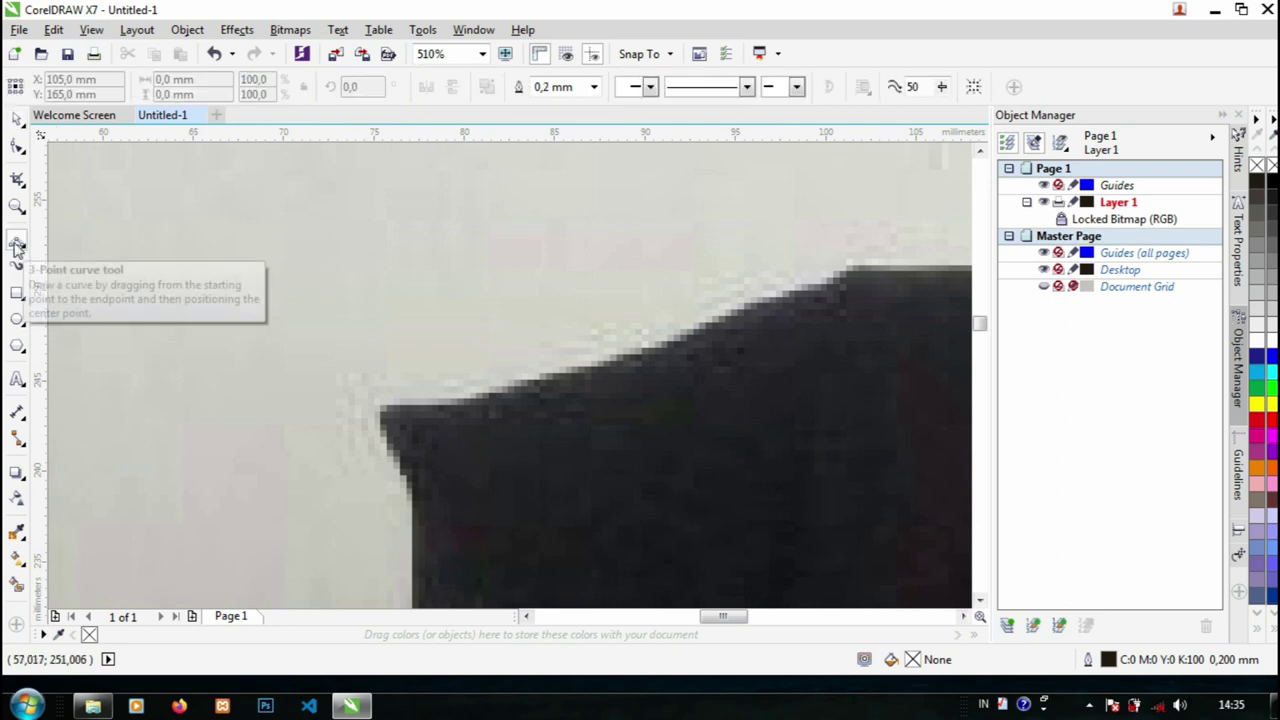
left_click_drag(729, 620, 744, 618)
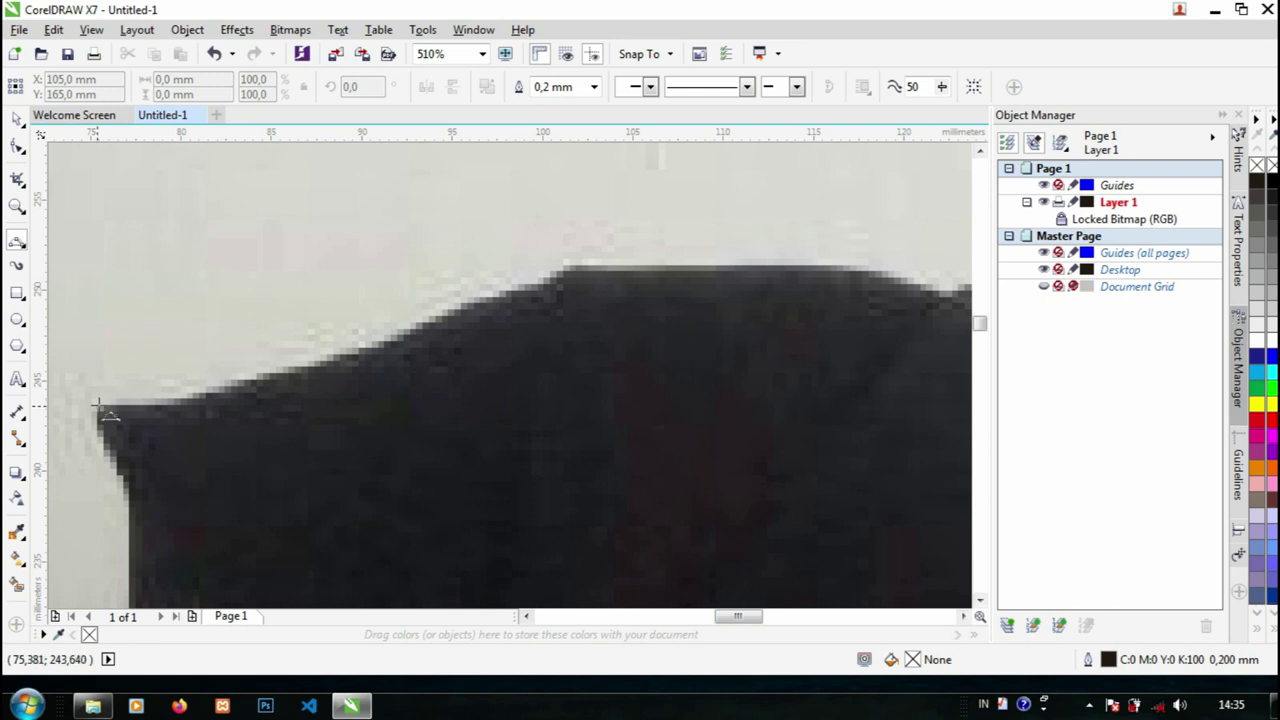
left_click_drag(99, 405, 484, 298)
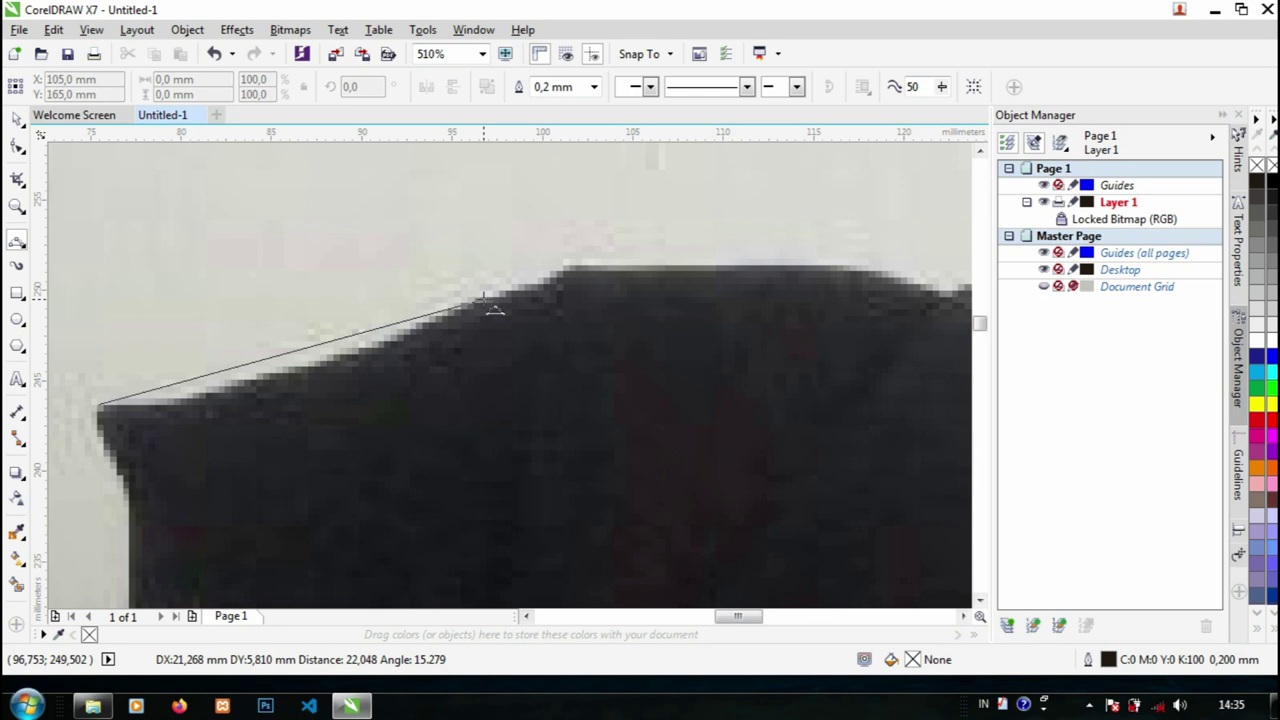
left_click_drag(484, 298, 459, 305)
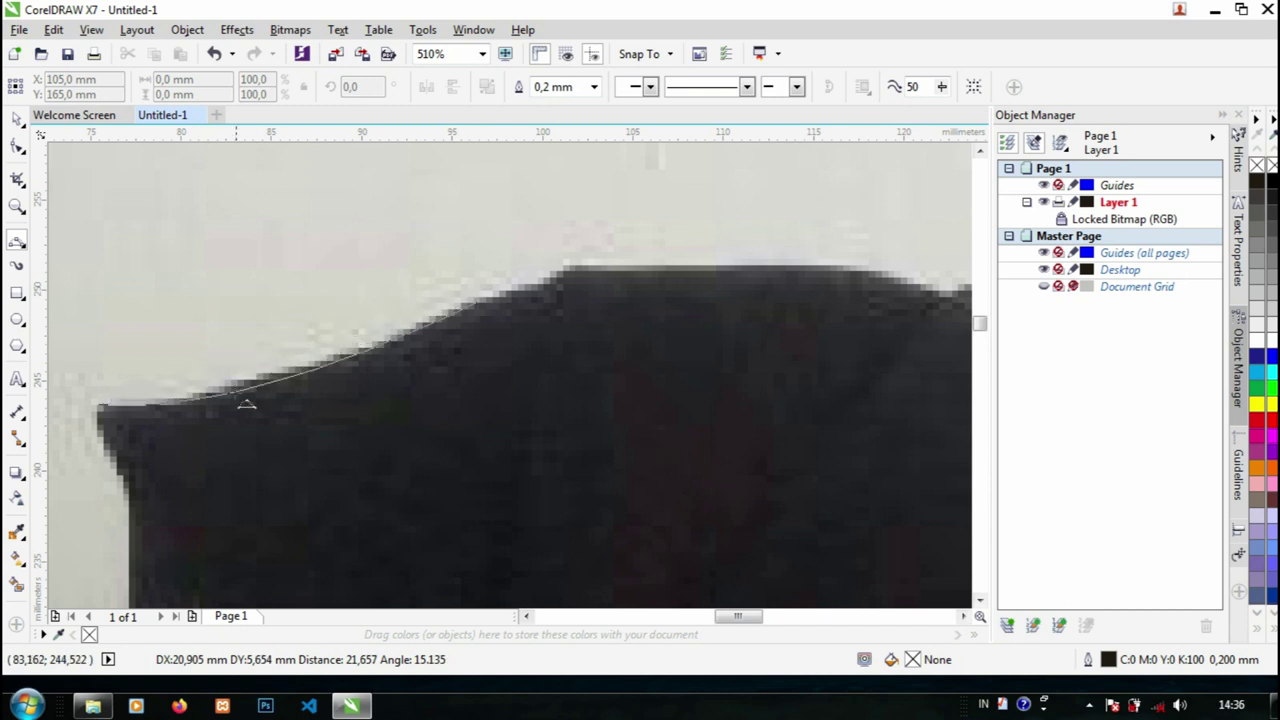
left_click(250, 398)
left_click_drag(483, 297, 575, 262)
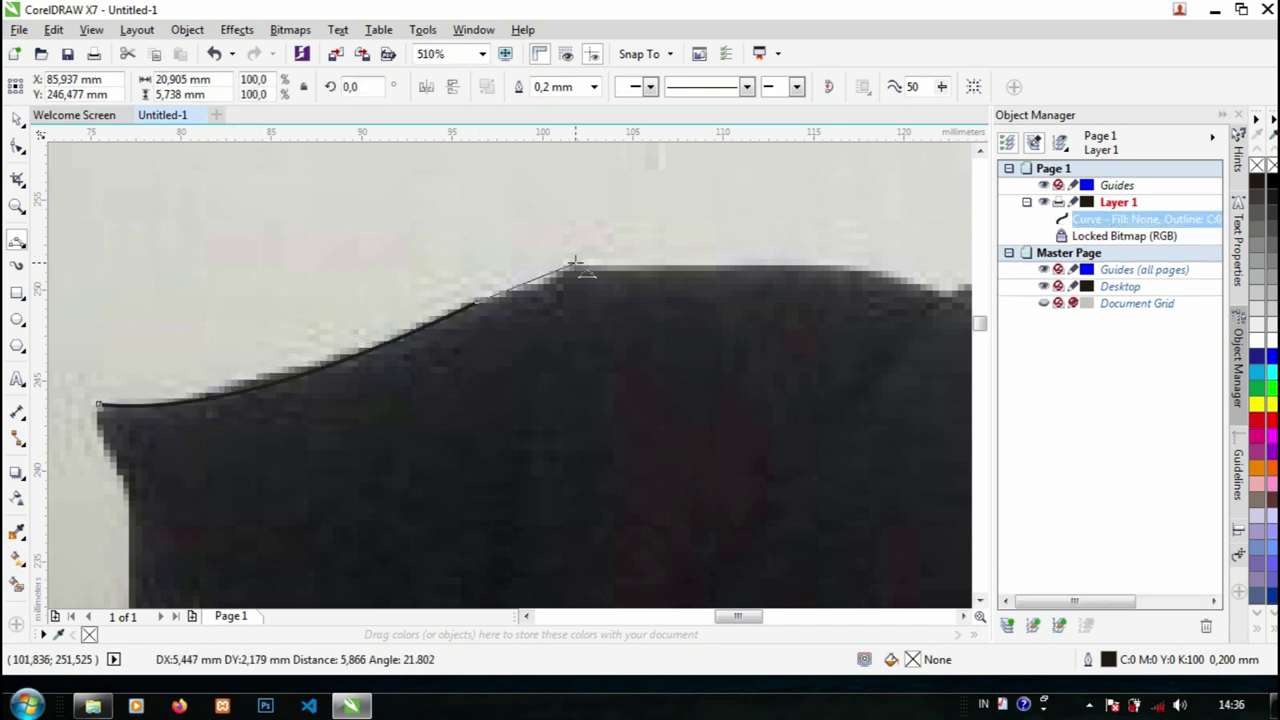
left_click(535, 285)
Extend the outline along the headscarf's flat crown to just before the small bump.
scroll(545, 292, "down", 1)
scroll(630, 341, "up", 1)
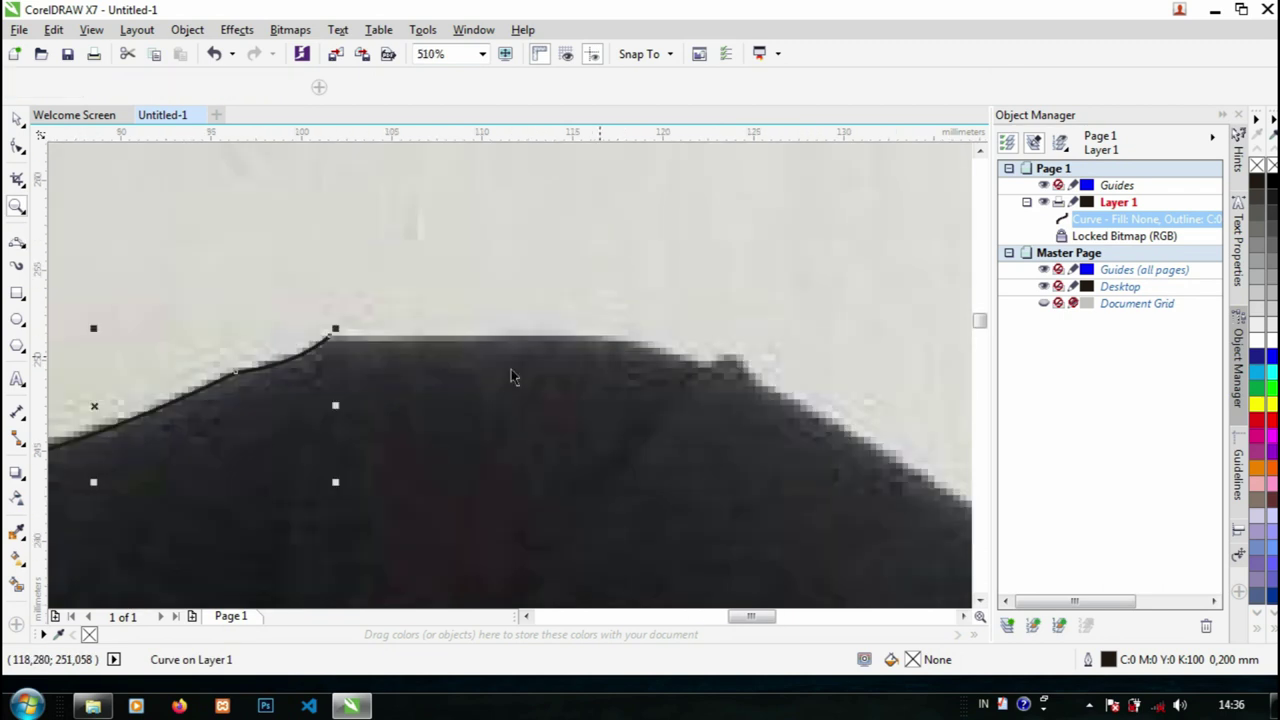
left_click_drag(334, 330, 707, 376)
left_click(641, 342)
Trace the small bump and the straight slope behind it with 3-point curves.
key("space")
scroll(648, 370, "down", 1)
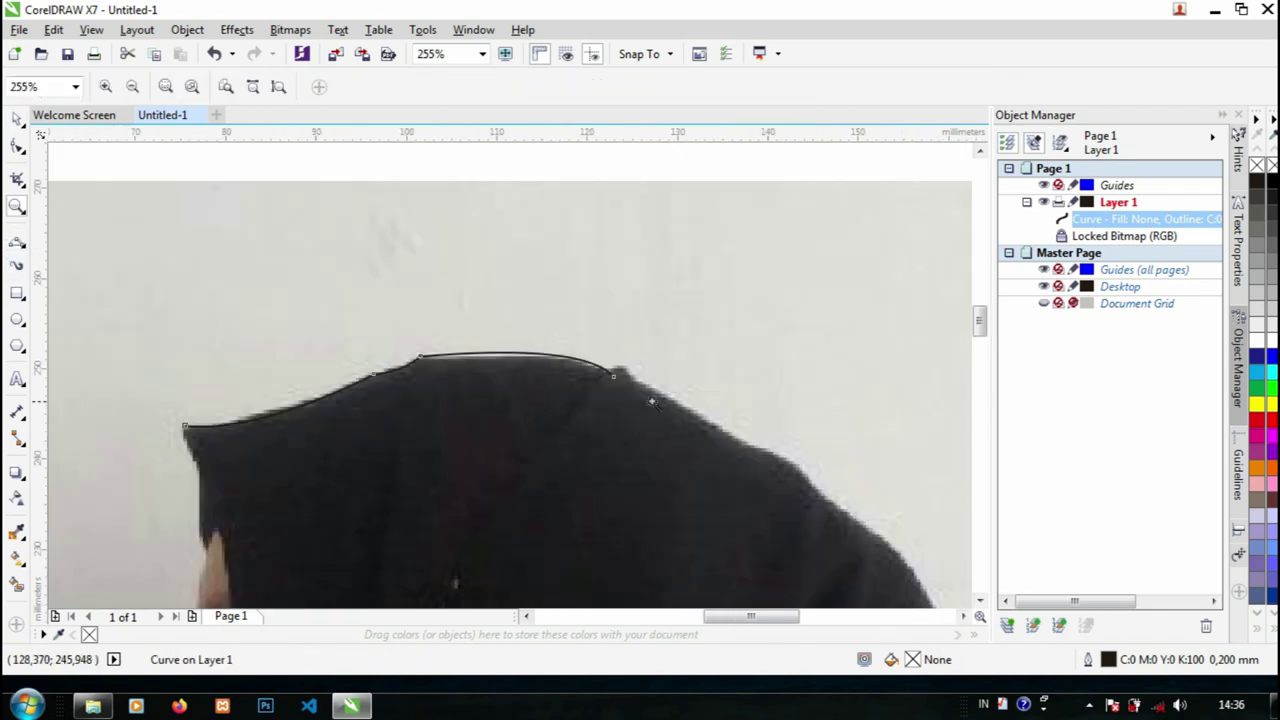
scroll(650, 400, "up", 1)
key("space")
left_click_drag(431, 324, 559, 401)
left_click(442, 307)
left_click(416, 314)
Trace the short rounded shoulder at the foot of the slope with a 3-point curve.
key("F3")
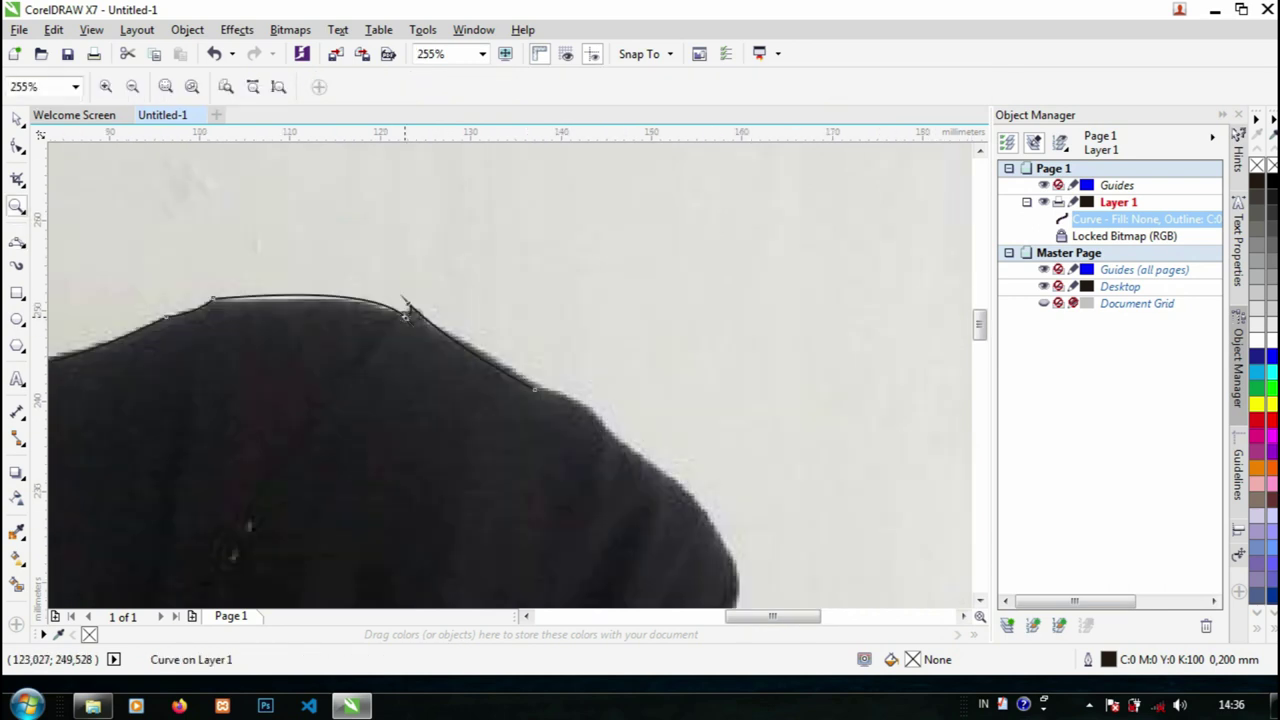
left_click(526, 390)
key("F3")
left_click(525, 379)
key("space")
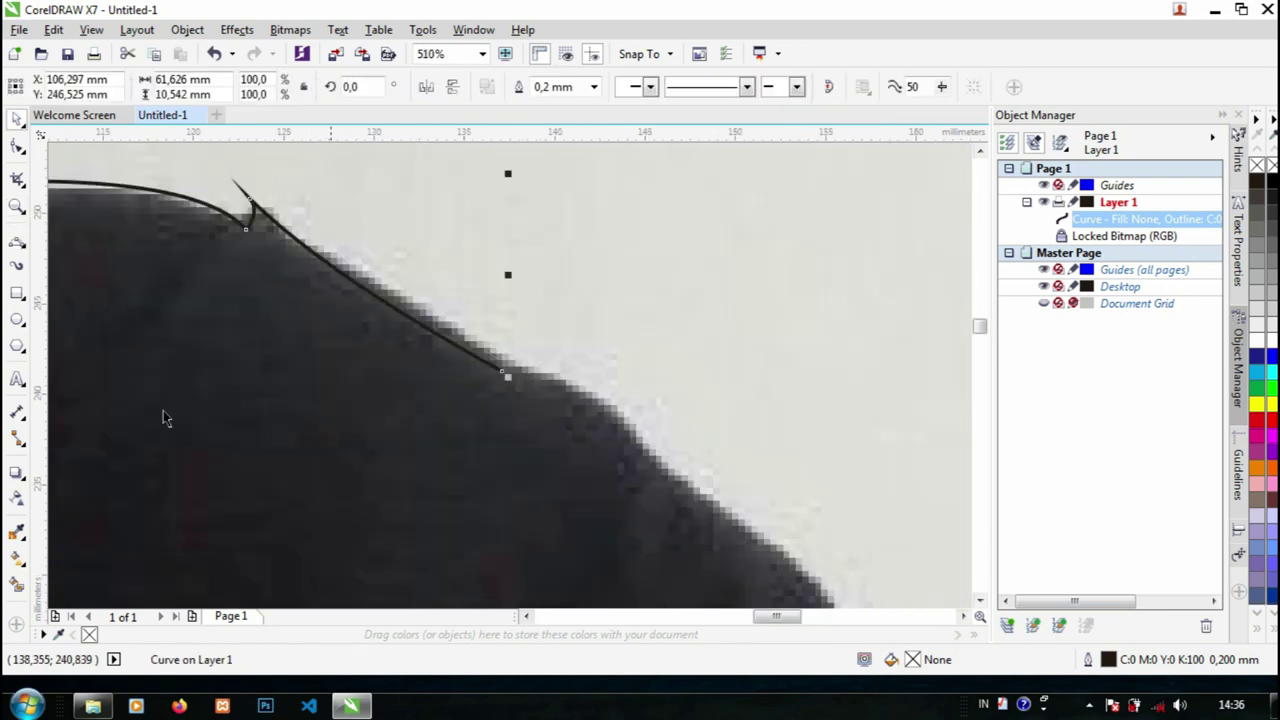
mouse_move(502, 371)
left_mouse_down()
mouse_move(636, 438)
mouse_move(663, 474)
left_mouse_up()
left_click(574, 392)
Continue the outline with a 3-point curve around the back of the head to the headscarf's rearmost bulge.
key("z")
key("F3")
key("F3")
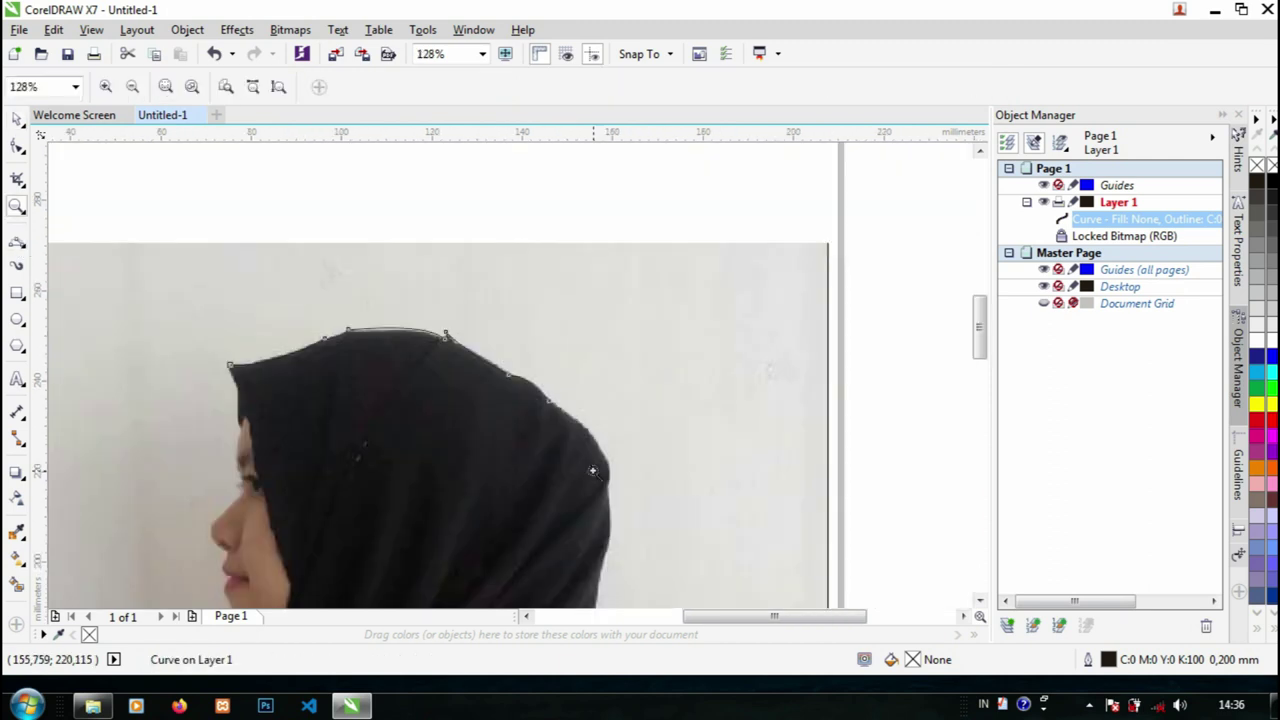
left_click(591, 471)
key("F3")
left_click(456, 302)
key("space")
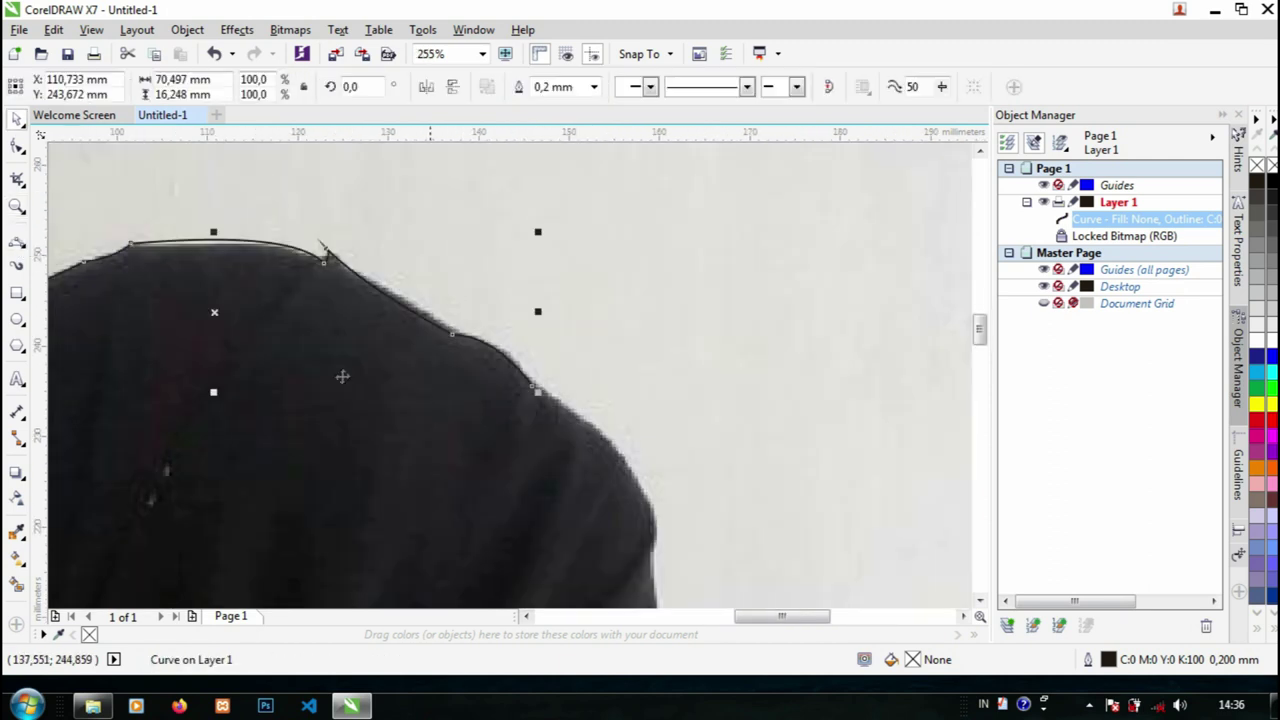
left_click(16, 246)
scroll(545, 379, "down", 2)
left_click_drag(531, 387, 648, 454)
left_click(604, 389)
Try to trace the headscarf's back edge below the bulge with one 3-point curve about 22 mm long.
key("z")
key("F3")
left_click(585, 449)
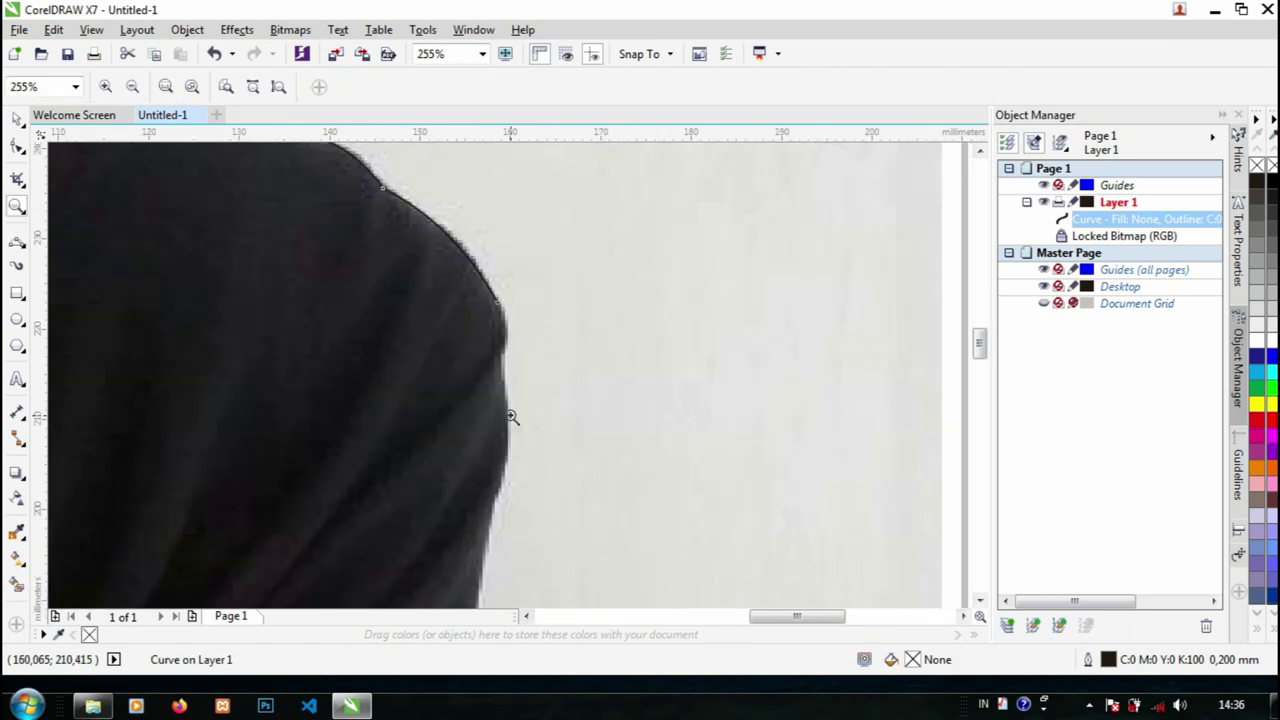
key("space")
left_click_drag(498, 304, 493, 503)
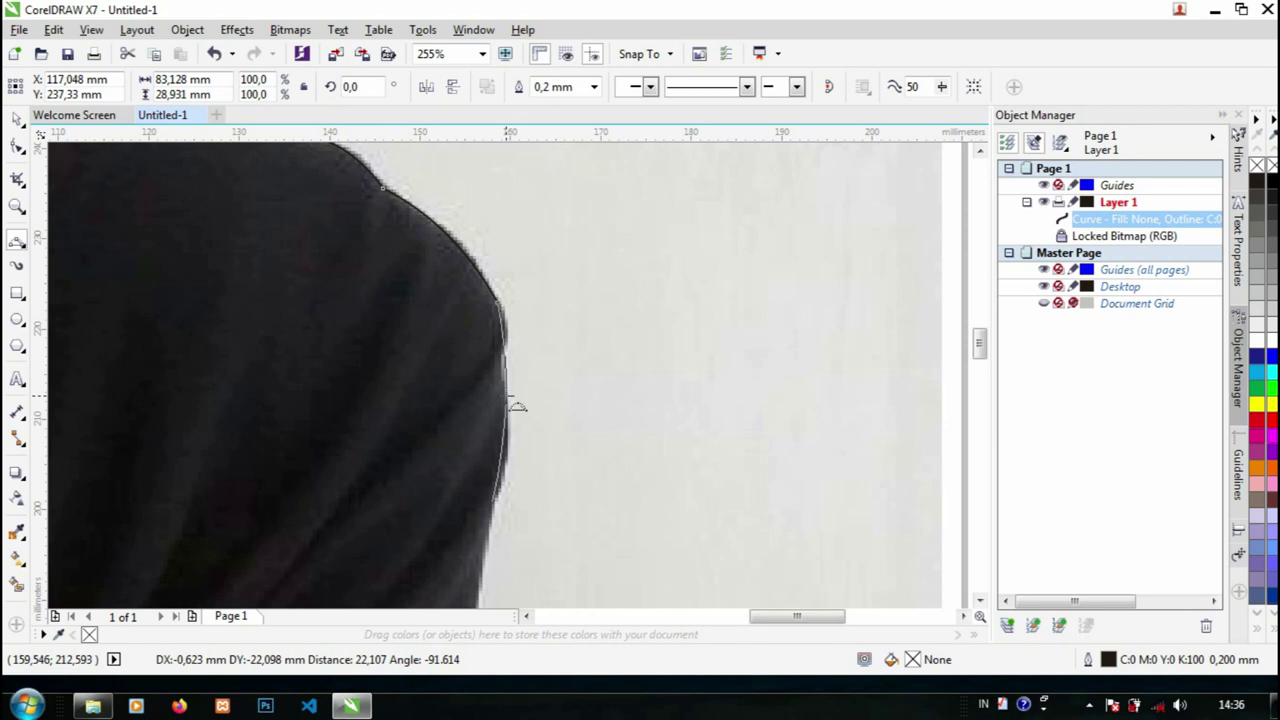
left_click_drag(515, 407, 515, 407)
scroll(515, 407, "down", 2)
scroll(503, 306, "up", 2)
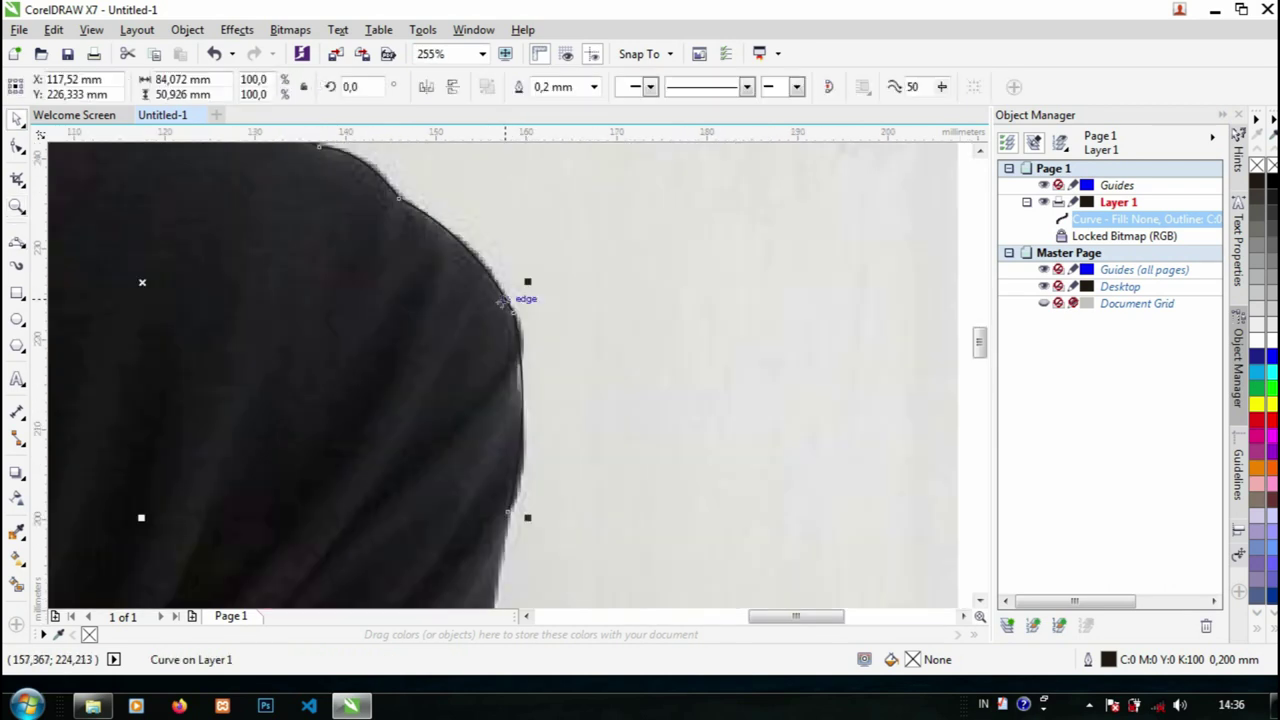
Trace the headscarf's back edge downward from the rearmost bulge in successive 3-point curves, one of them about 16.5 mm long.
scroll(523, 406, "up", 1)
left_click_drag(495, 202, 485, 549)
left_click(509, 259)
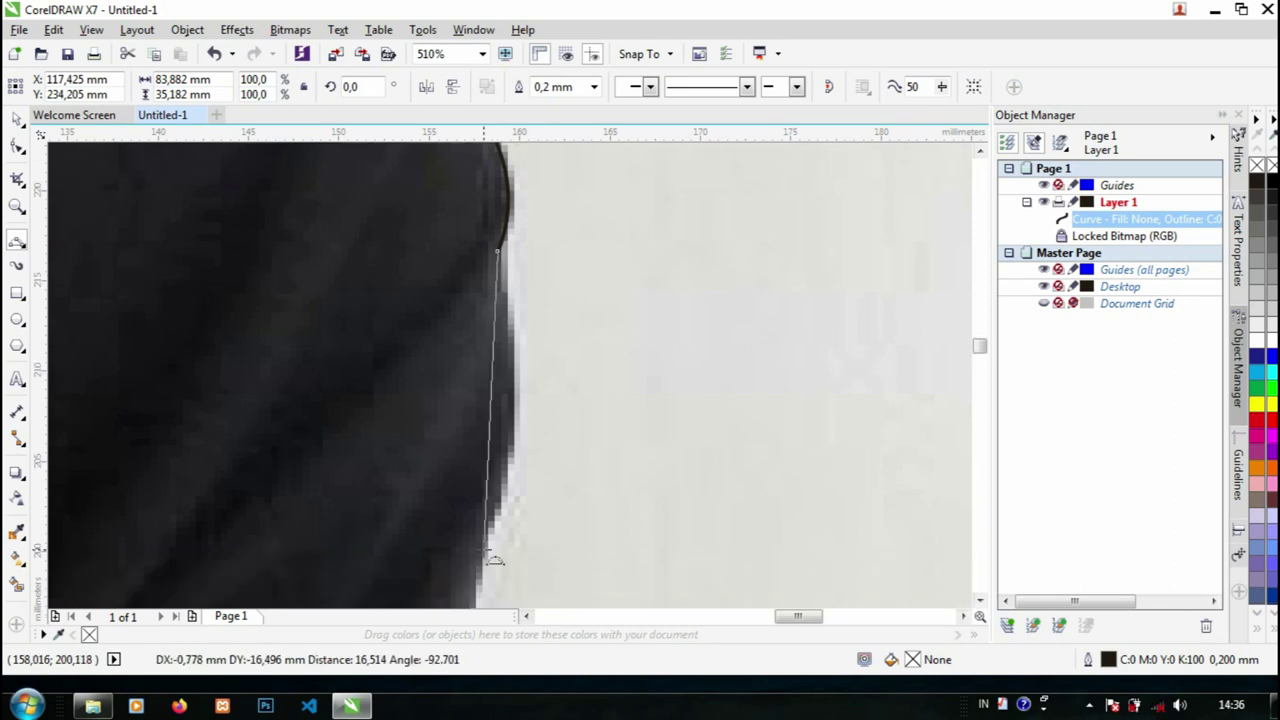
left_click(492, 556)
scroll(492, 556, "down", 2)
scroll(500, 486, "up", 1)
left_click_drag(520, 243, 500, 513)
left_click(502, 376)
Trace the lower back edge down to the notch behind the pink sleeve with a 3-point curve about 27.6 mm long.
scroll(499, 358, "down", 1)
scroll(475, 551, "up", 1)
left_click(17, 242)
left_click_drag(524, 317, 480, 508)
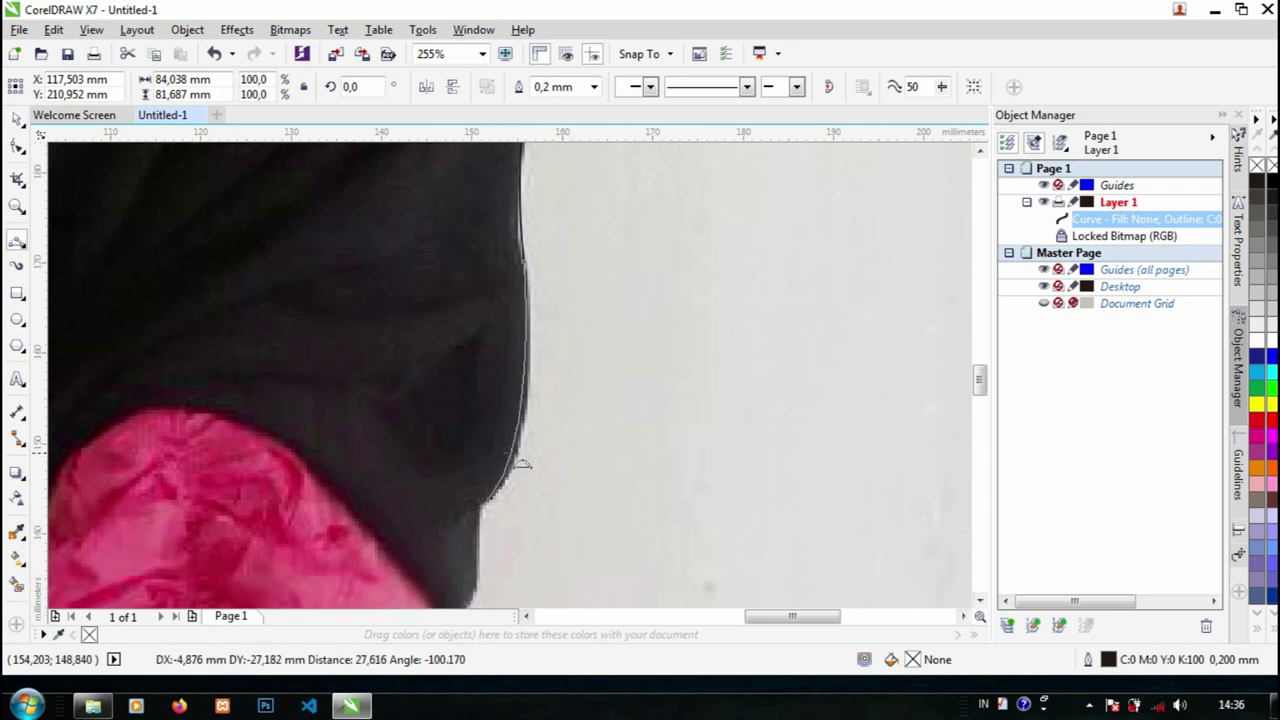
left_click(521, 463)
Trace the headscarf's hem around its rear lower corner and over the top of the pink sleeve.
scroll(521, 463, "down", 1)
scroll(521, 463, "up", 1)
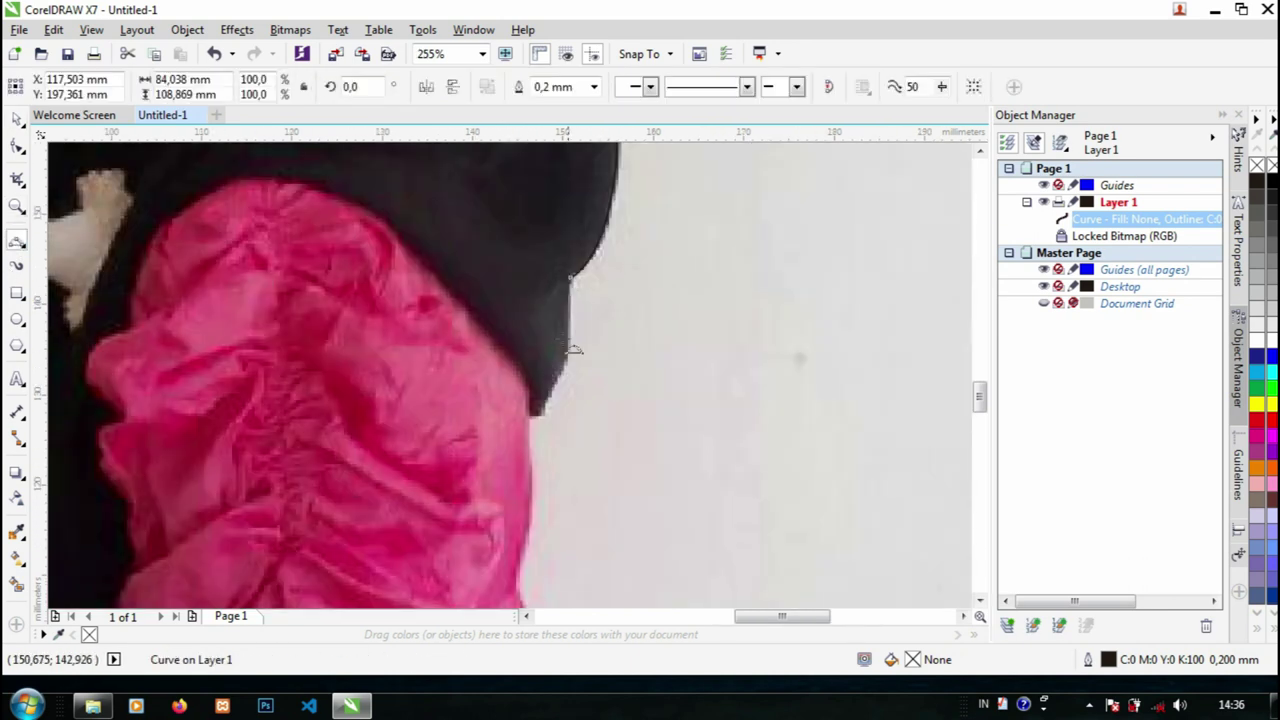
left_click(535, 488)
scroll(507, 306, "down", 1)
left_click(16, 241)
left_click_drag(521, 397, 311, 412)
left_click(413, 286)
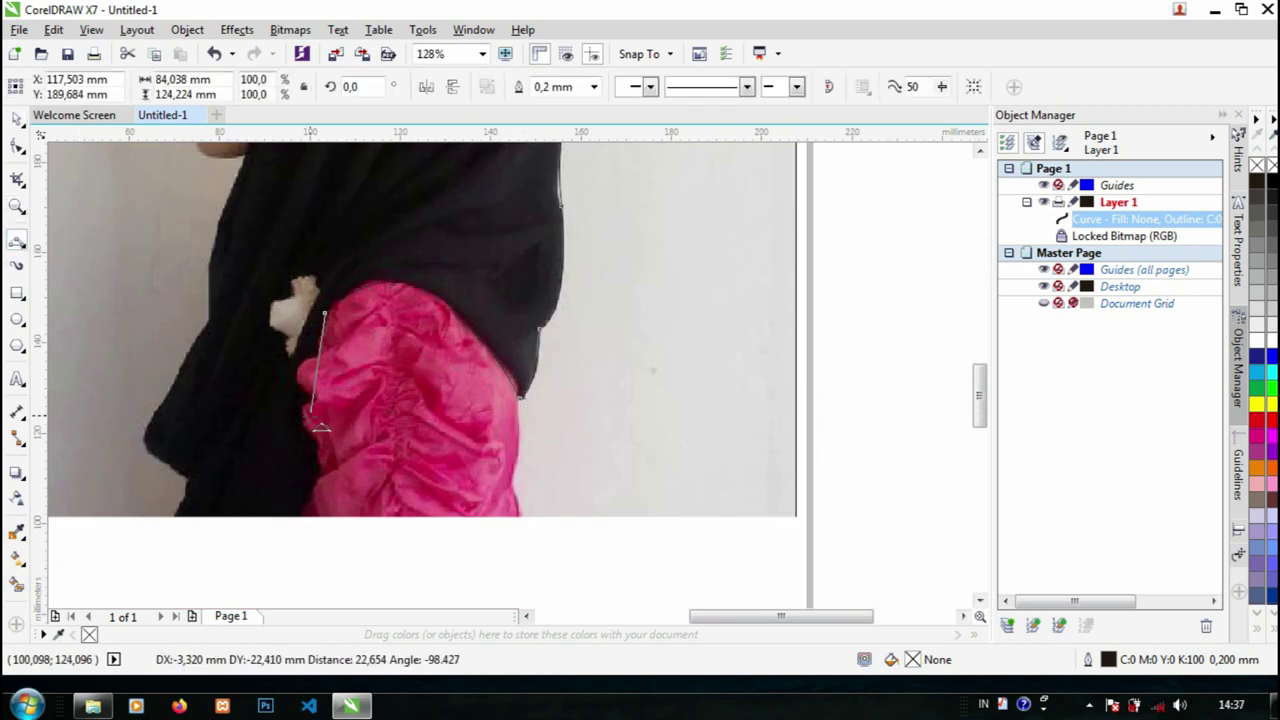
Continue the outline up from the photo's bottom edge around the headscarf's lower front corner.
left_click(167, 527)
left_click_drag(174, 522, 150, 423)
left_click(182, 478)
left_click(145, 440)
Trace the headscarf's front edge upward from its lower front corner to the chin with 3-point curves.
key("F3")
left_click(406, 353)
key("space")
key("space")
left_click_drag(365, 470, 427, 368)
left_click(427, 366)
scroll(457, 257, "up", 1)
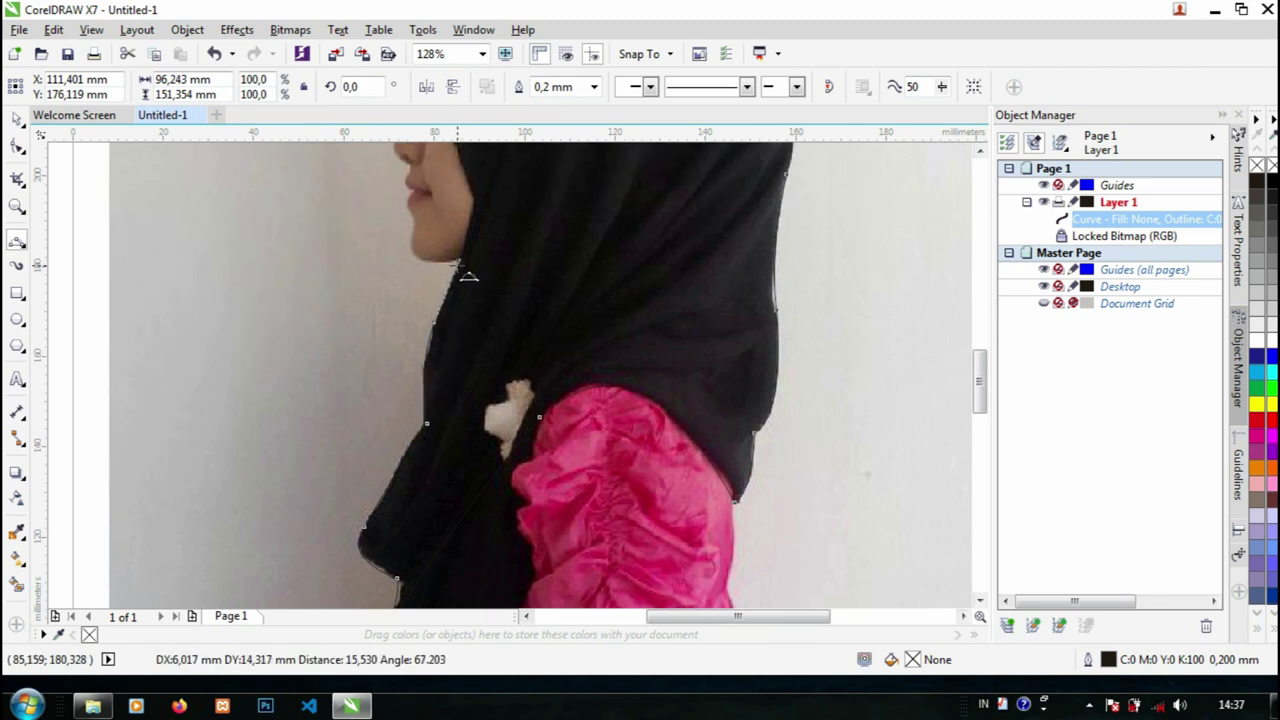
Trace the underside and front of the chin up to just below the lower lip.
scroll(465, 272, "up", 3)
mouse_move(558, 488)
left_mouse_down()
mouse_move(373, 465)
mouse_move(374, 356)
mouse_move(353, 288)
left_mouse_up()
left_click(423, 502)
left_click(368, 388)
left_click(375, 323)
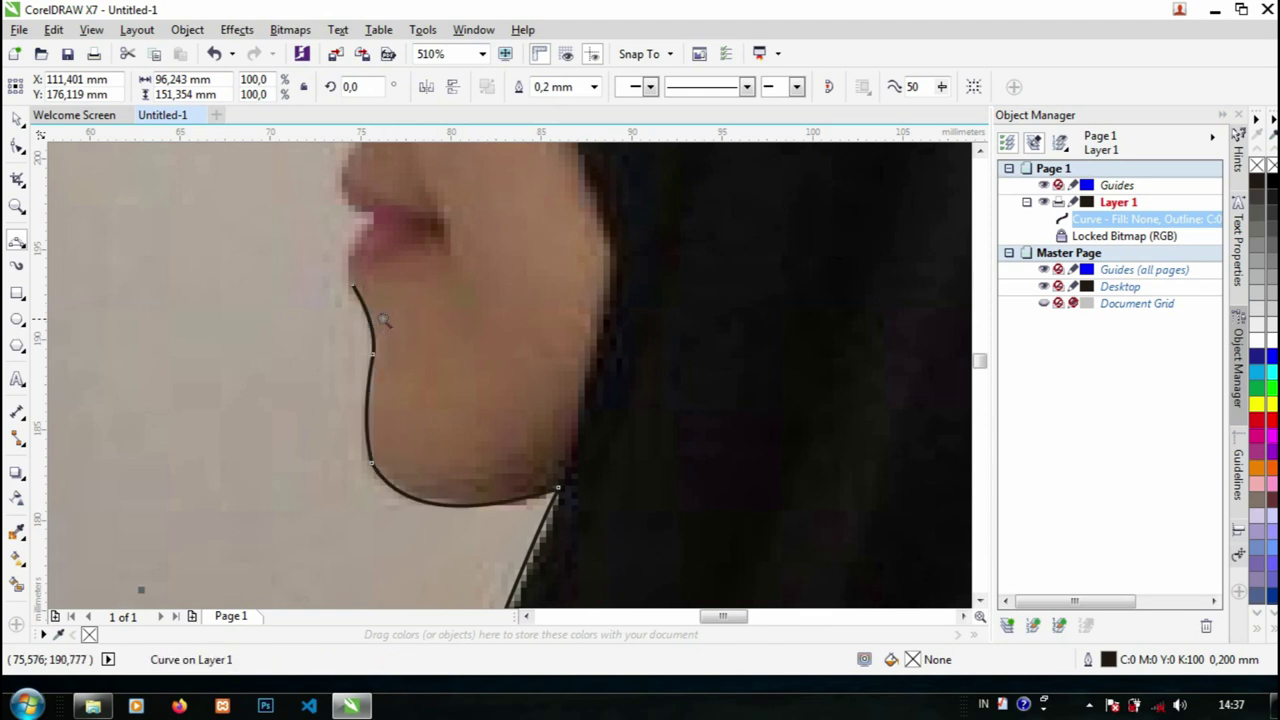
Try to trace the front of the lower lip with a 3-point curve.
left_click_drag(291, 205, 448, 350)
left_click(18, 242)
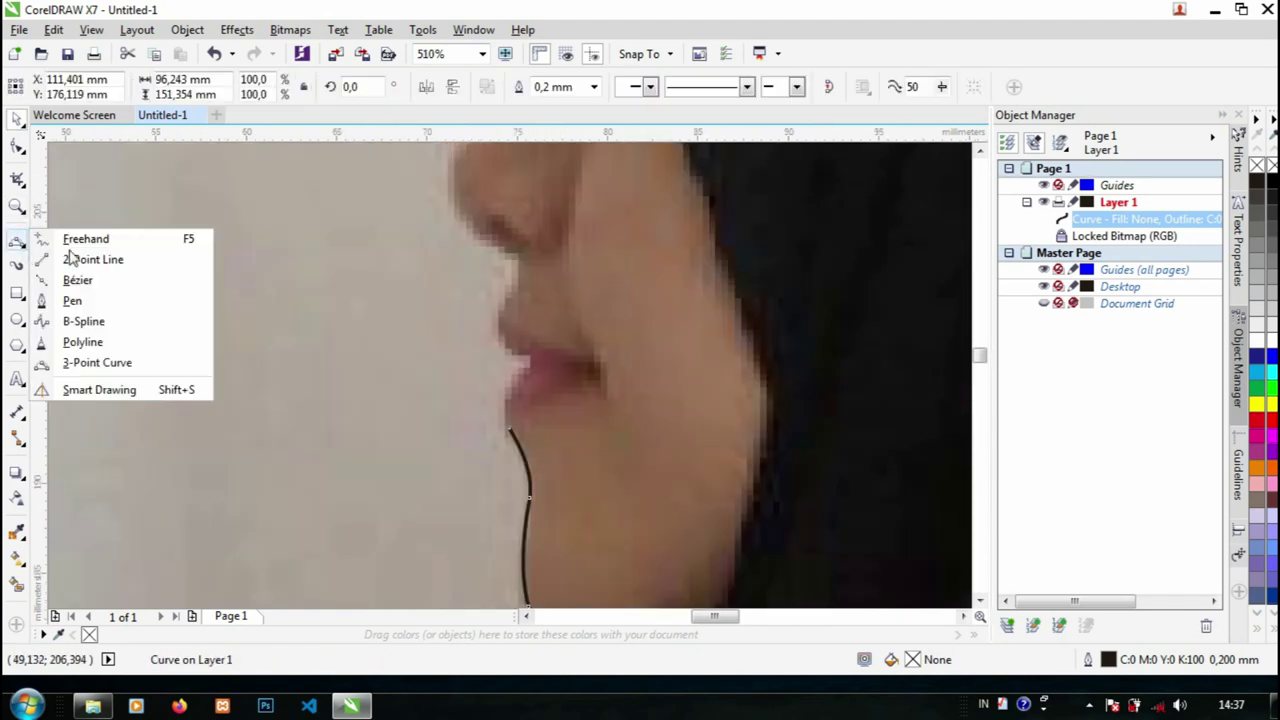
left_click(97, 363)
left_click_drag(510, 429, 517, 376)
left_click(533, 383)
Undo the last lip curve and retrace the lower lip's front edge up to the mouth opening.
scroll(533, 383, "down", 2)
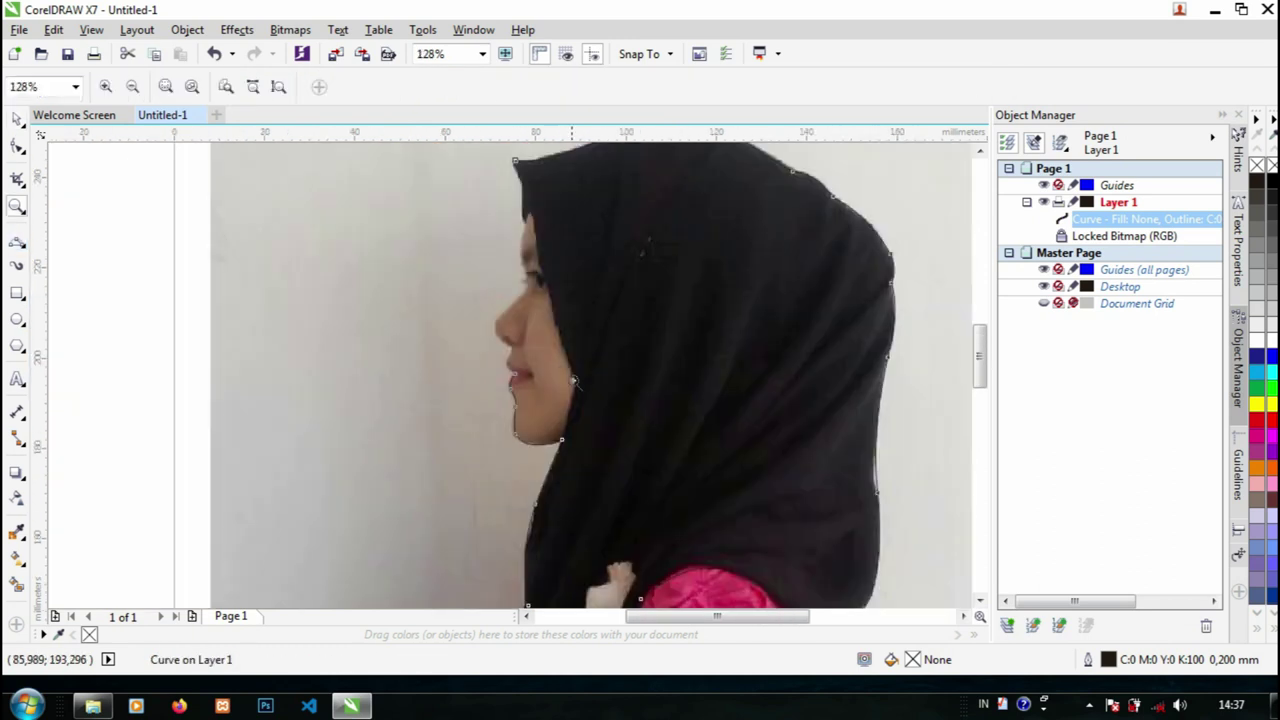
scroll(460, 385, "up", 3)
key("ctrl+z")
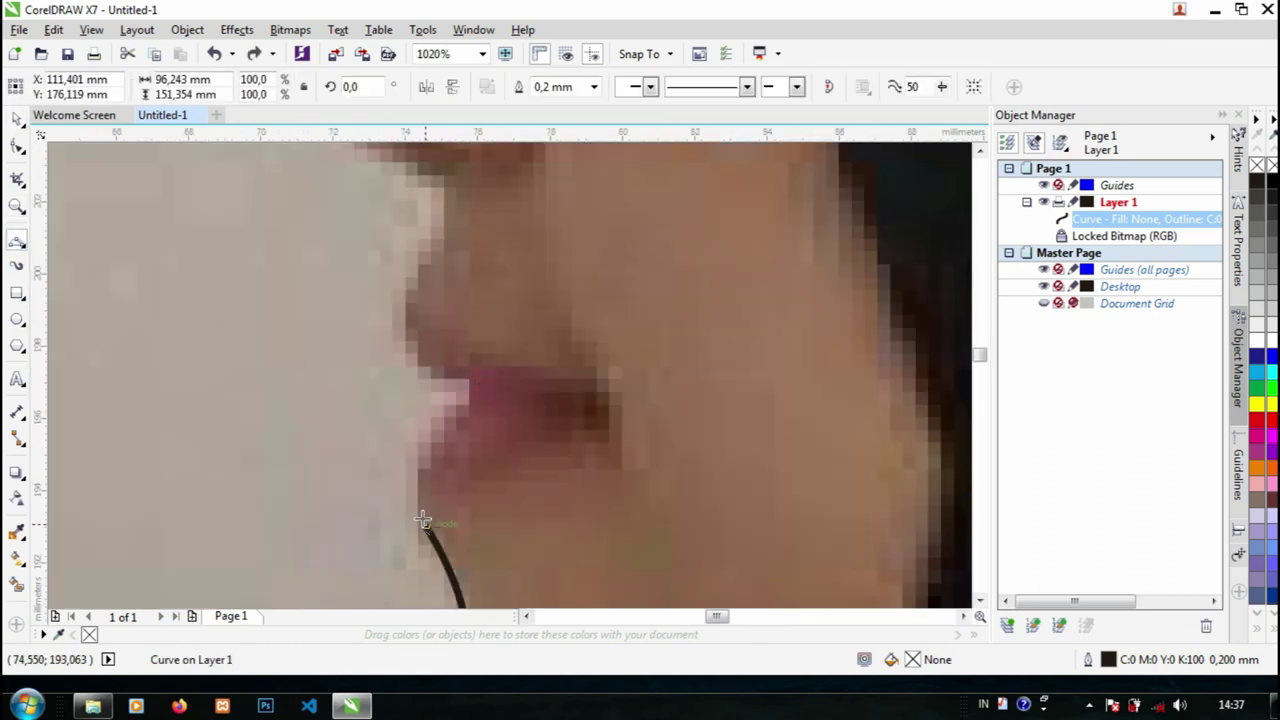
left_click_drag(424, 523, 457, 395)
Try to trace the upper lip with a 3-point curve about 3.6 mm long, and undo it.
left_click_drag(458, 395, 390, 285)
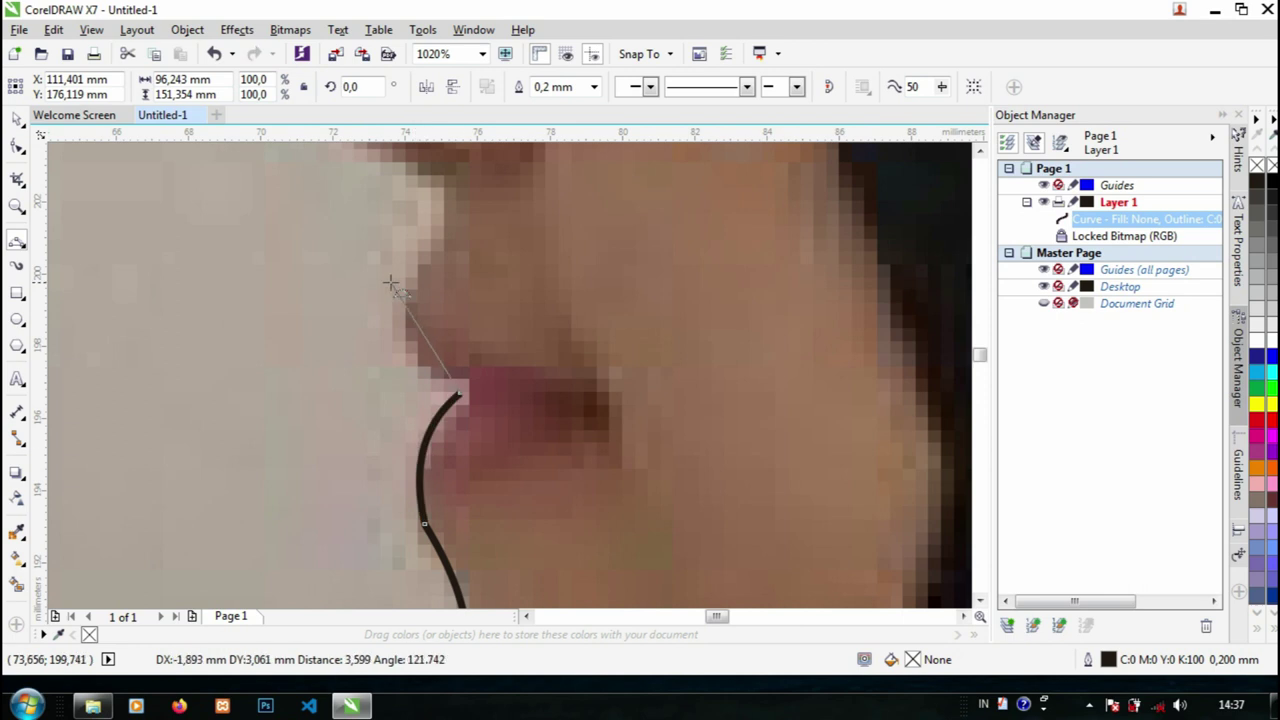
left_click(401, 365)
scroll(401, 365, "down", 2)
scroll(517, 340, "up", 1)
key("ctrl+z")
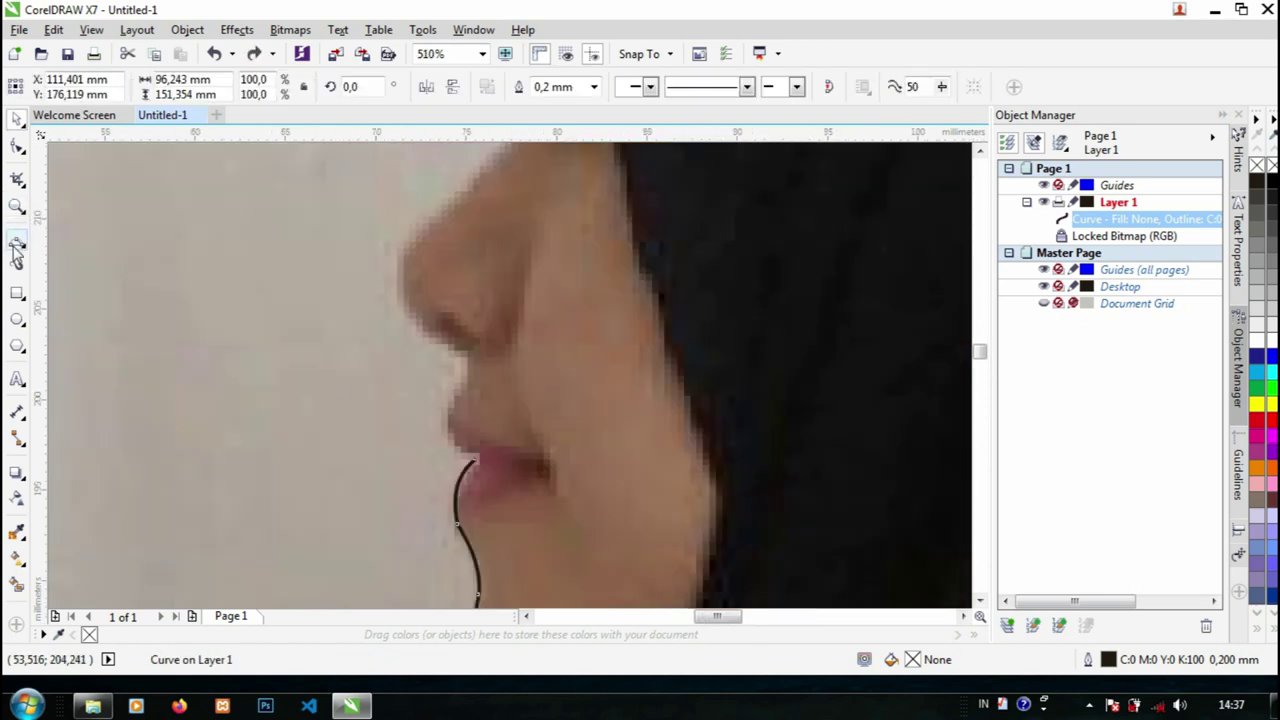
Restore the undone upper lip curve, and continue tracing past the base of the nose to the nose tip.
key("ctrl+shift+z")
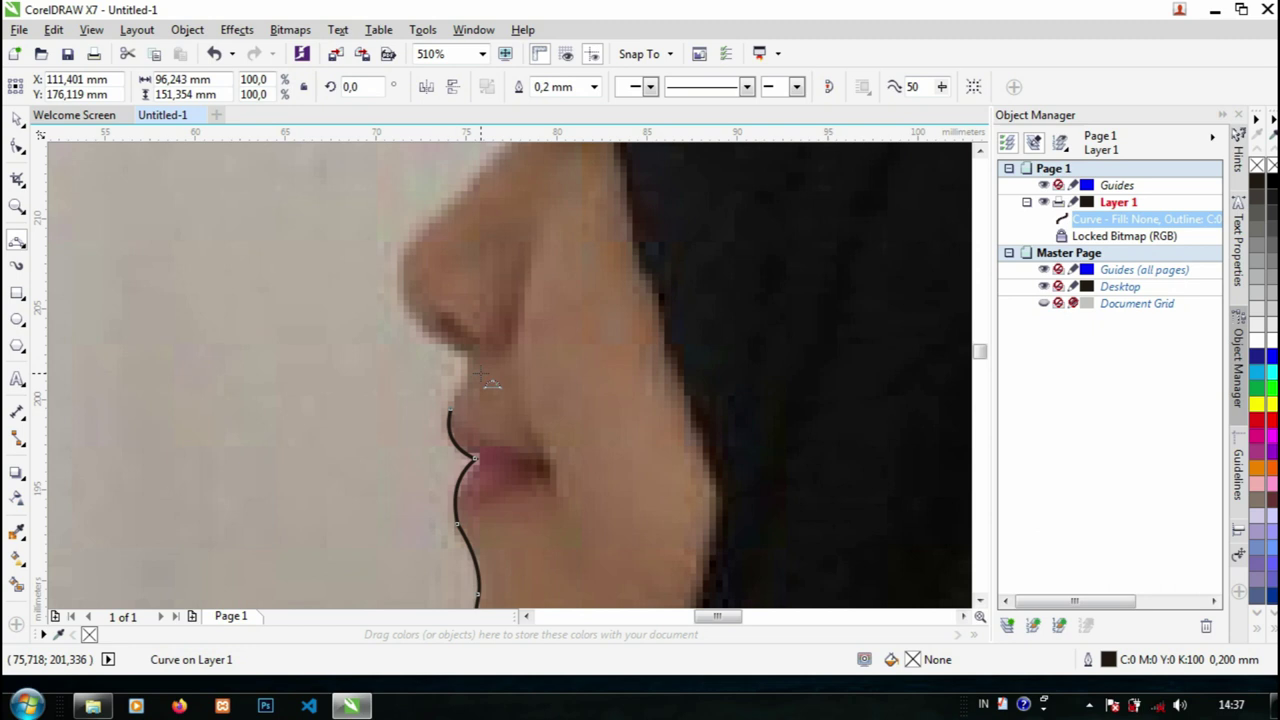
left_click(465, 352)
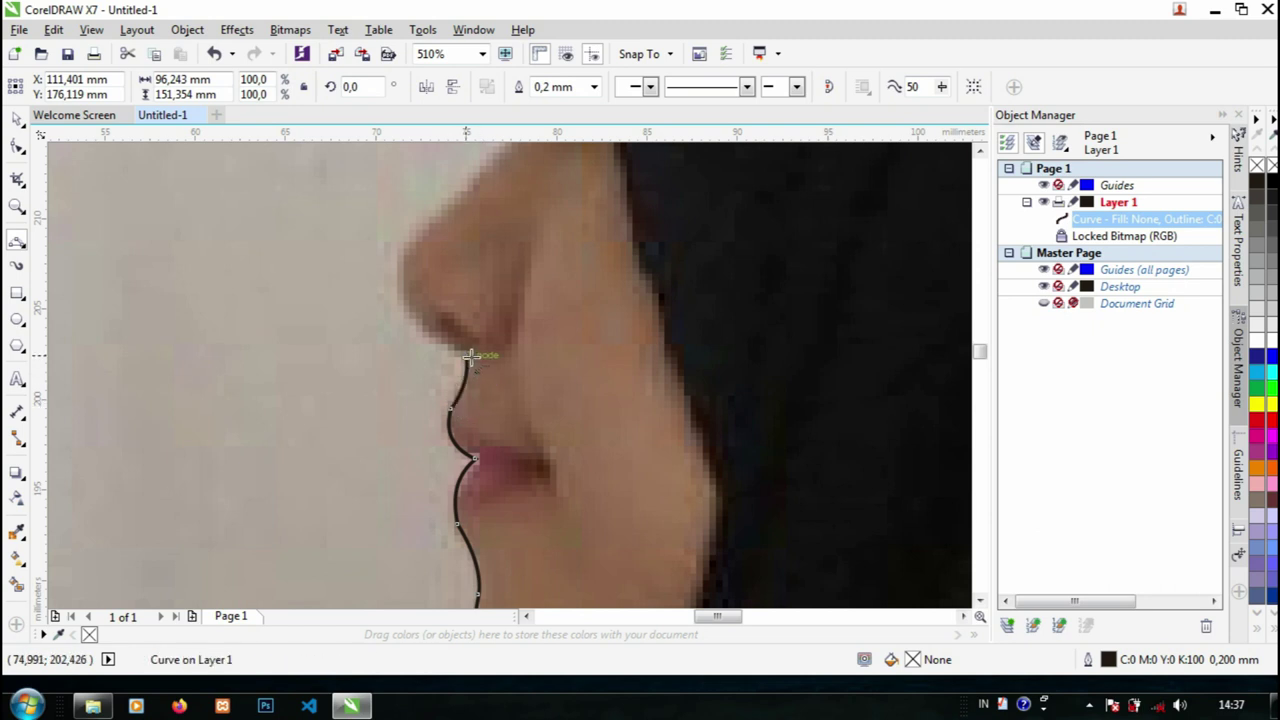
left_click(399, 257)
Trace the bridge of the nose from its tip up to the lower eyelashes with 3-point curves.
scroll(511, 295, "up", 3)
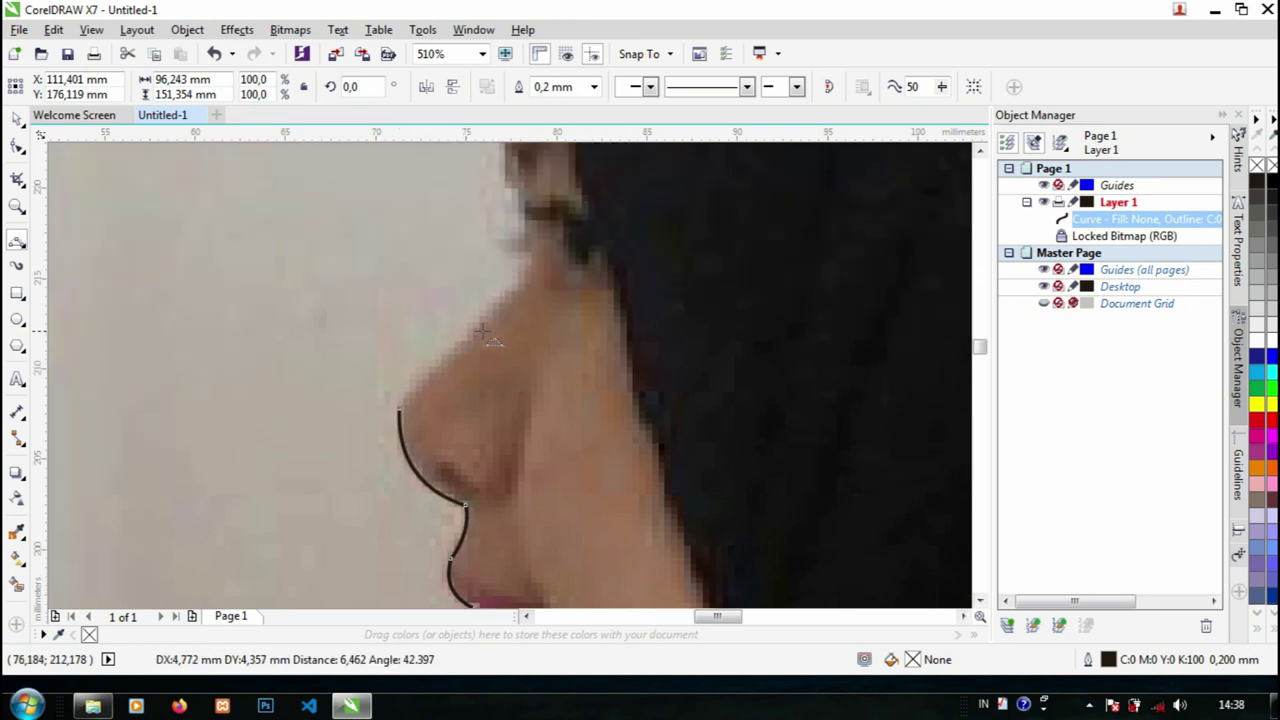
left_click(427, 381)
left_click_drag(574, 198, 531, 318)
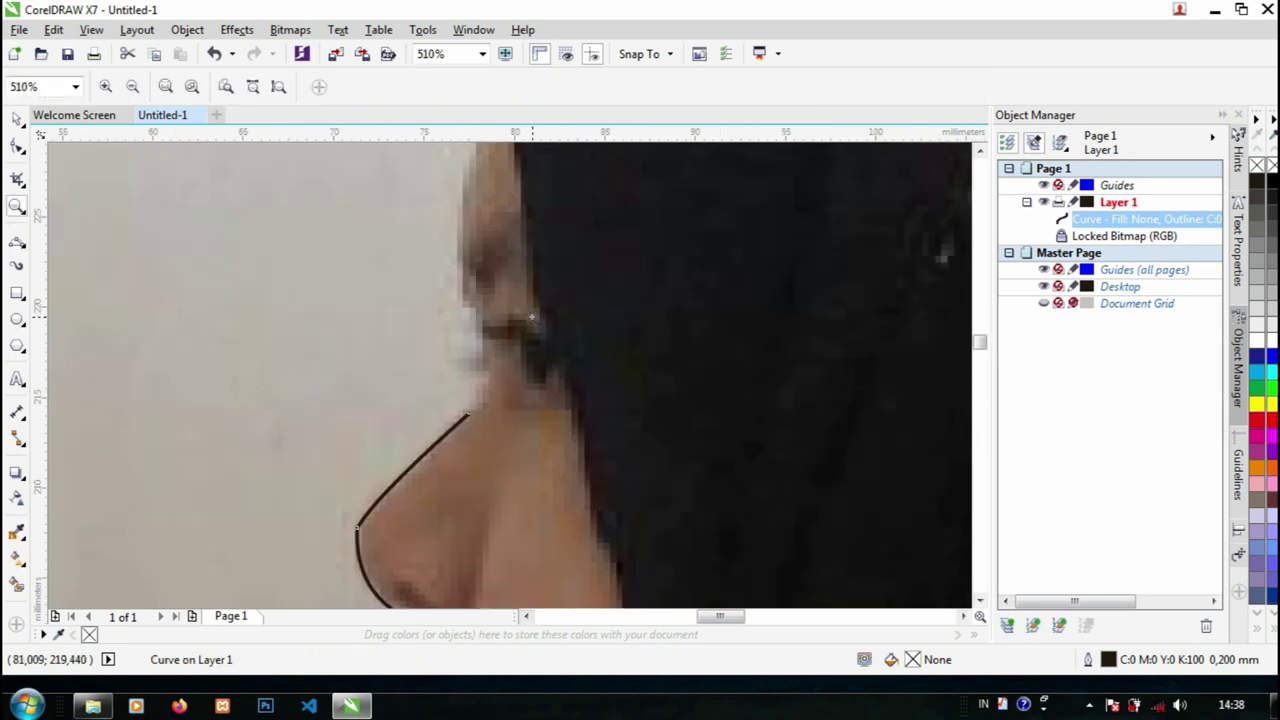
scroll(481, 367, "up", 1)
left_click(17, 241)
mouse_move(486, 468)
left_mouse_down()
mouse_move(525, 376)
mouse_move(489, 371)
left_mouse_up()
left_click(523, 438)
scroll(531, 362, "down", 1)
left_click(17, 243)
left_click(502, 379)
Trace the protruding eyelashes with small connected 3-point curves ending back at the eye.
scroll(517, 352, "up", 2)
left_click(17, 242)
left_click_drag(402, 436, 525, 422)
left_click(443, 443)
left_click(443, 426)
left_click(483, 430)
scroll(529, 346, "down", 2)
scroll(529, 346, "up", 1)
key("F5")
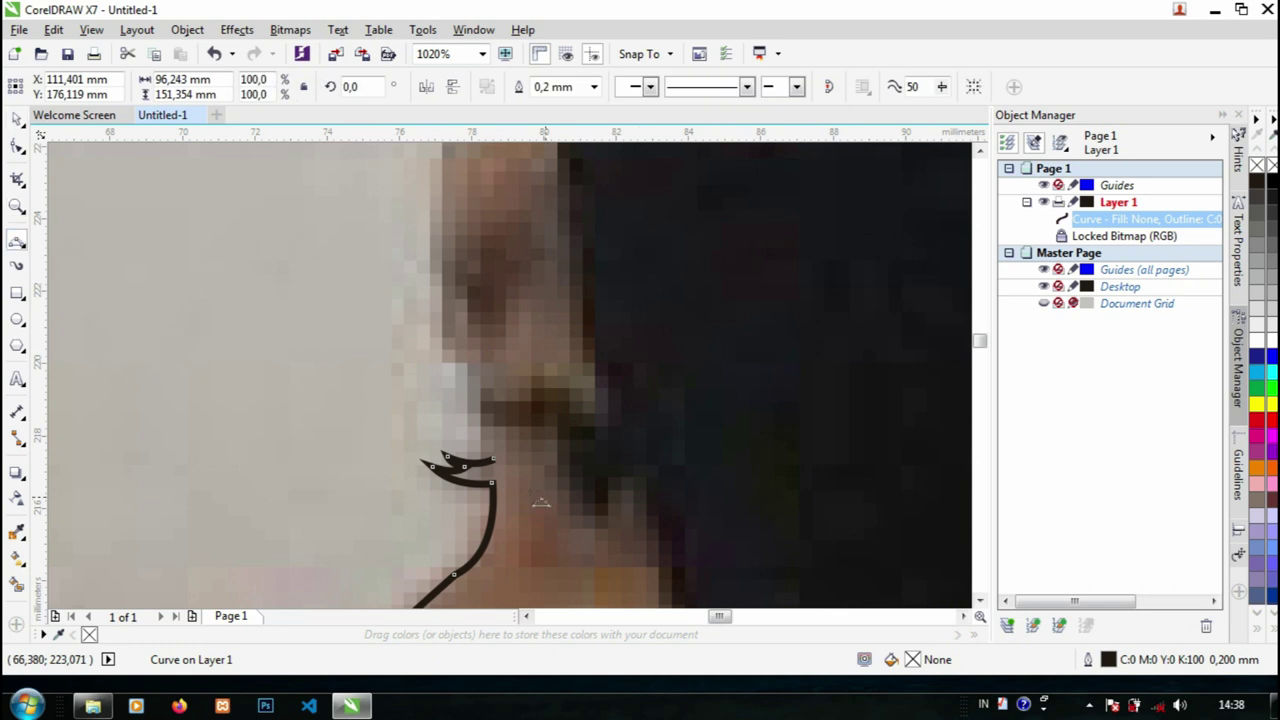
Try to trace the edge above the eyelashes with a 3-point curve, and undo it.
left_click(492, 458)
left_click(476, 368)
key("F3")
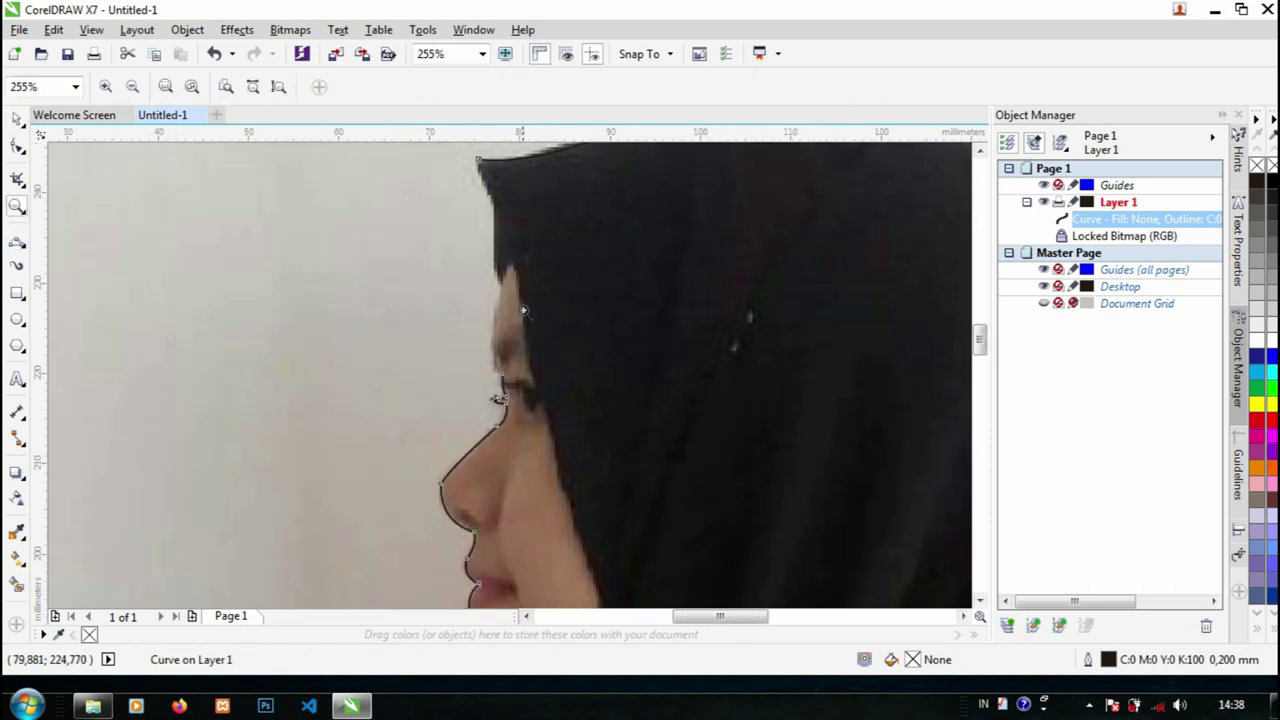
key("F5")
left_click_drag(478, 550, 460, 488)
left_click(470, 526)
key("ctrl+z")
Retrace the edge from the upper eyelashes up to the hollow below the brow.
scroll(474, 498, "up", 1)
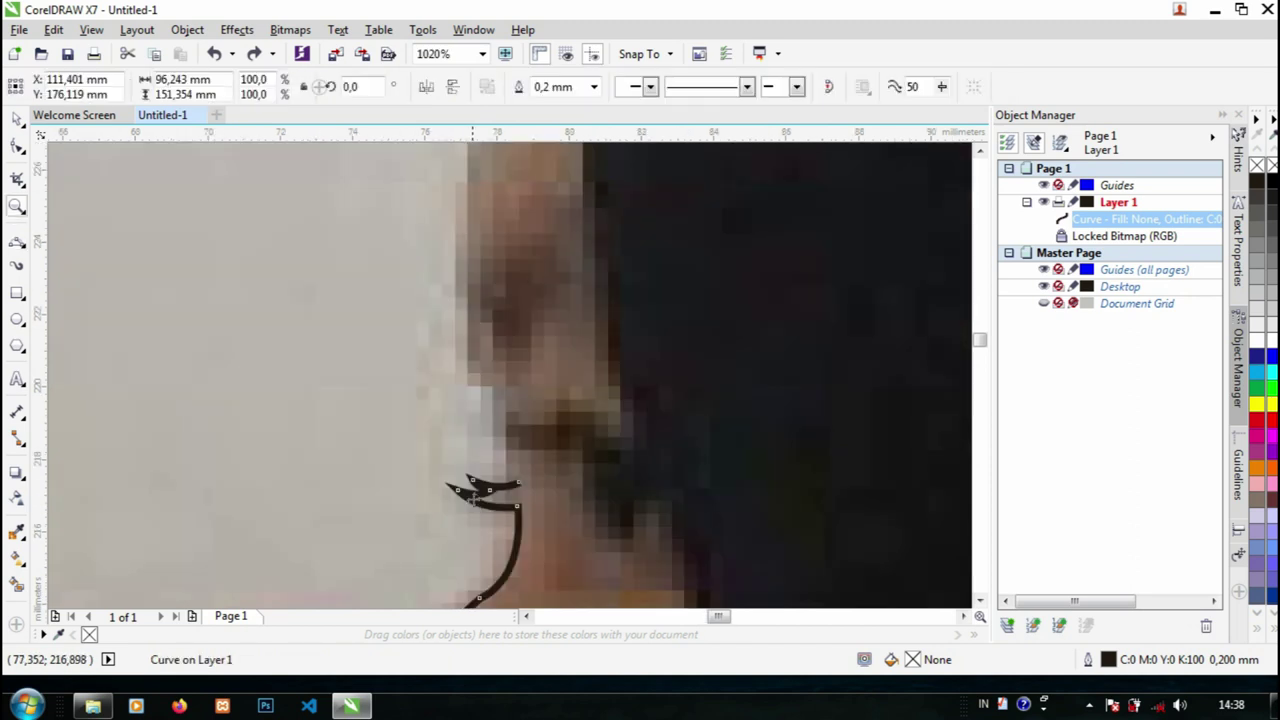
left_click(505, 392)
key("F3")
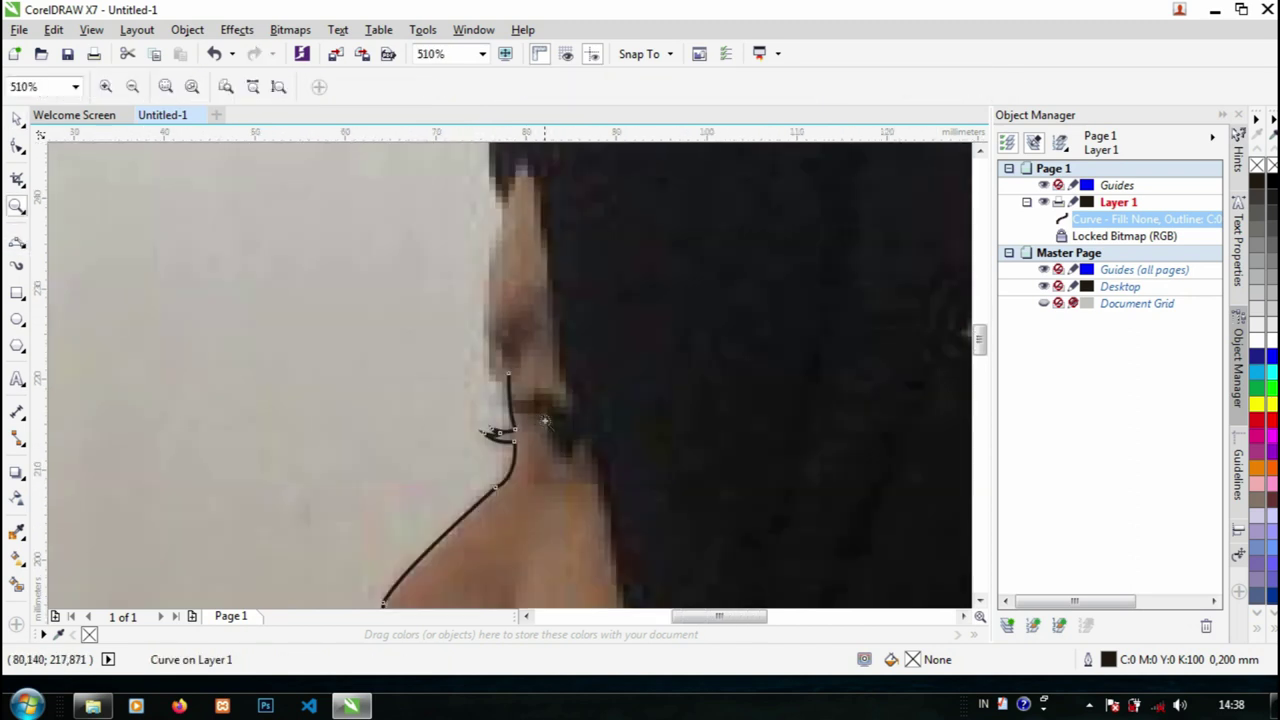
key("F3")
left_click(530, 355)
key("space")
left_click(17, 242)
key("ctrl+z")
Trace the brow and forehead upward to just below the headscarf's front edge with a 3-point curve.
left_click_drag(480, 471, 456, 280)
left_click(476, 427)
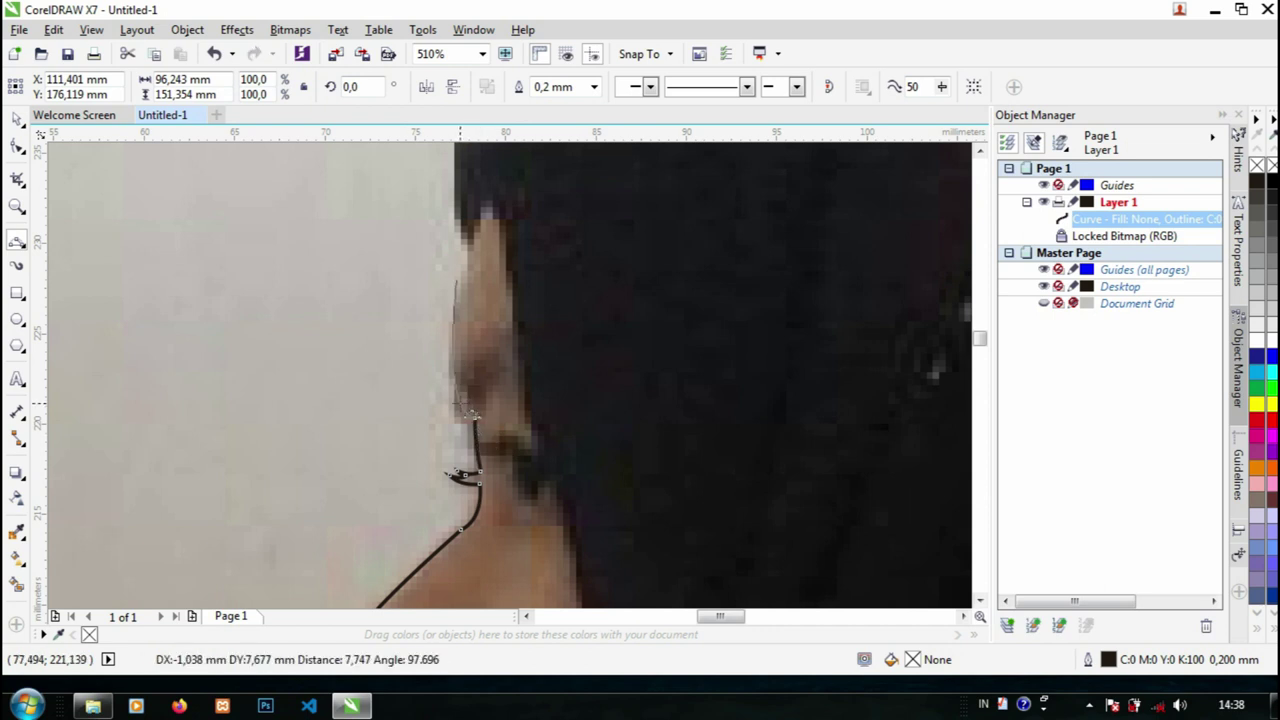
scroll(472, 414, "down", 2)
scroll(500, 300, "up", 2)
Trace the headscarf's front edge up to its pointed peak to close the outline at the starting node.
left_click(473, 406)
left_click(467, 269)
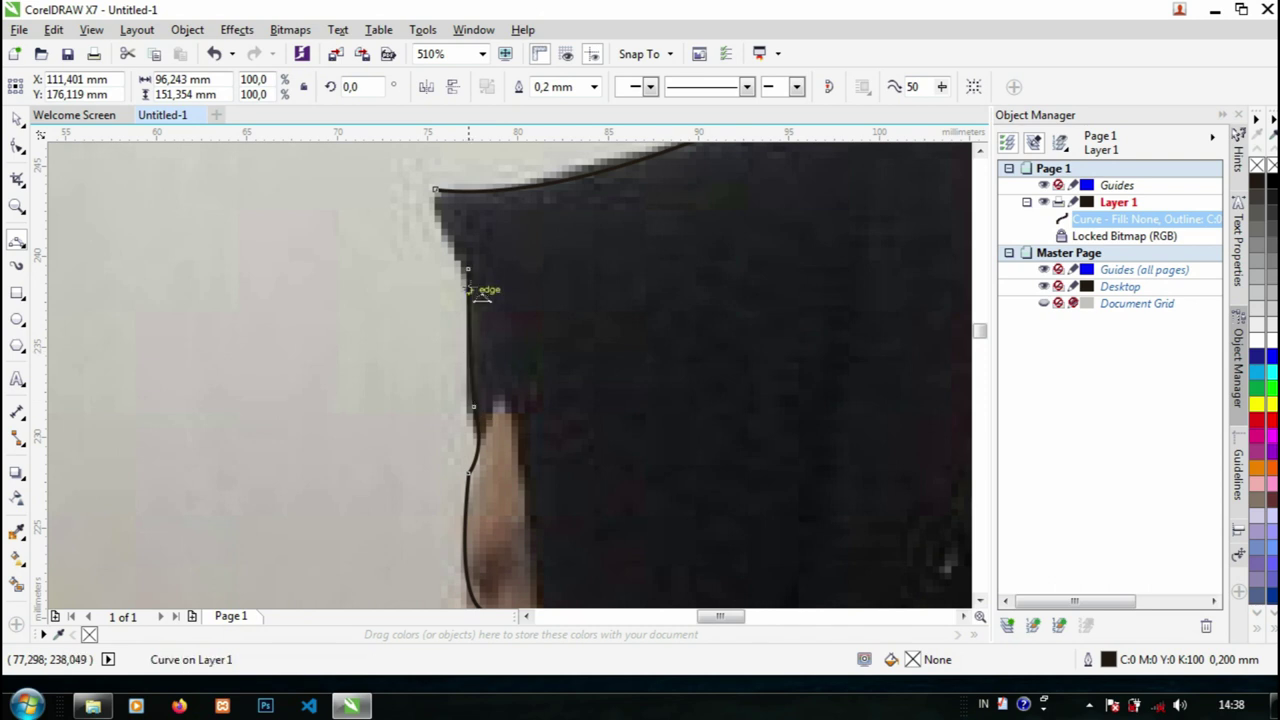
left_click(434, 187)
Try moving the closed outline onto the empty area to the right of the photo, and undo the move.
scroll(600, 340, "down", 5)
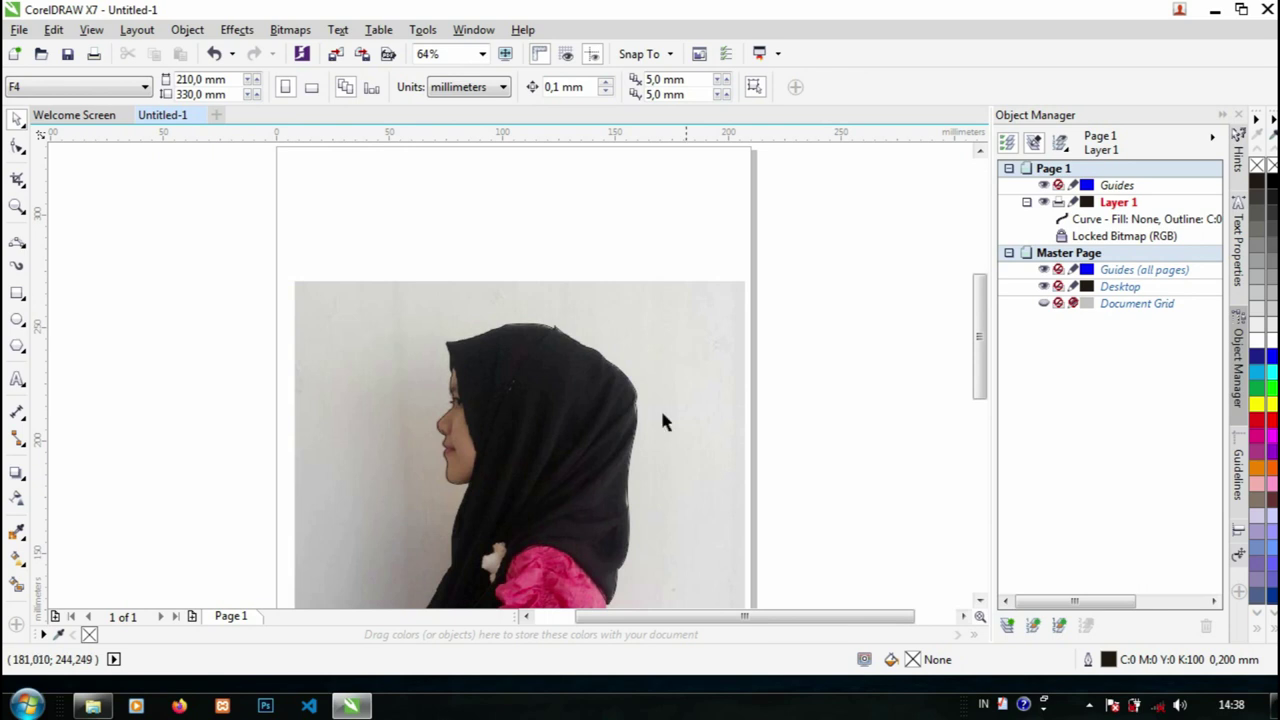
key("F2")
left_click(584, 474)
key("F3")
left_click_drag(458, 332, 821, 355)
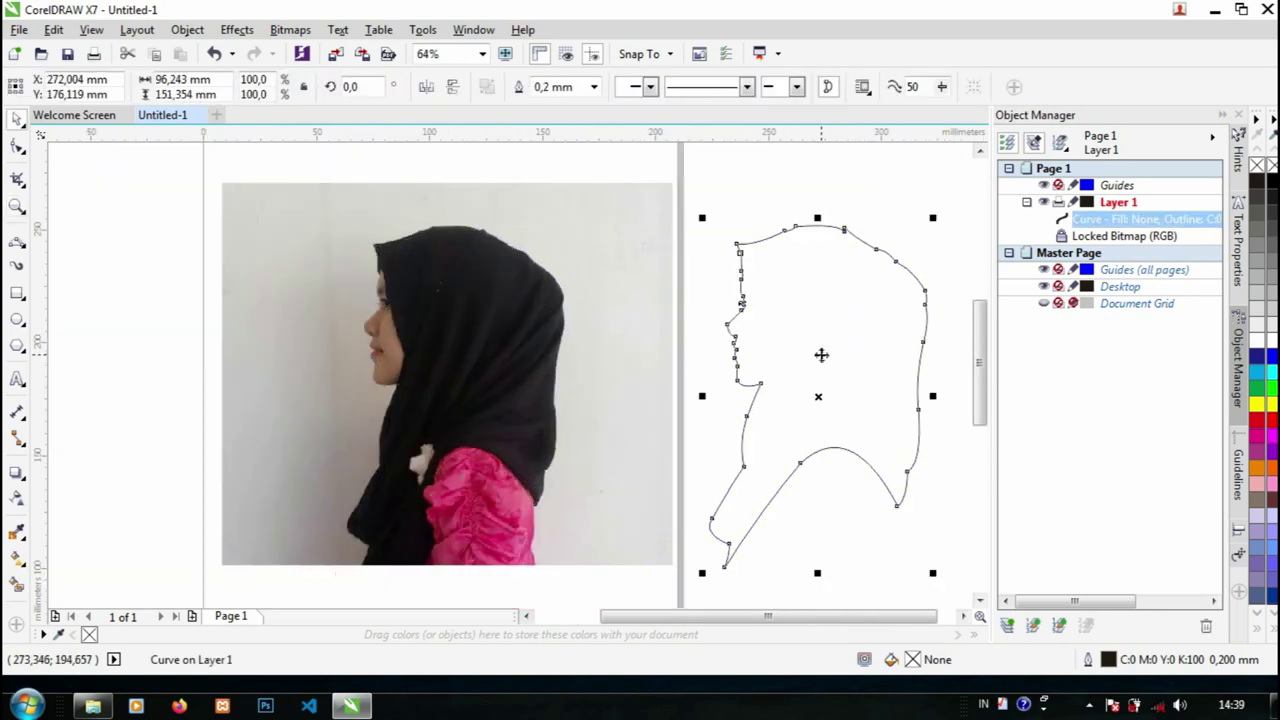
key("F2")
left_click(821, 355)
left_click(785, 330)
key("ctrl+z")
key("F2")
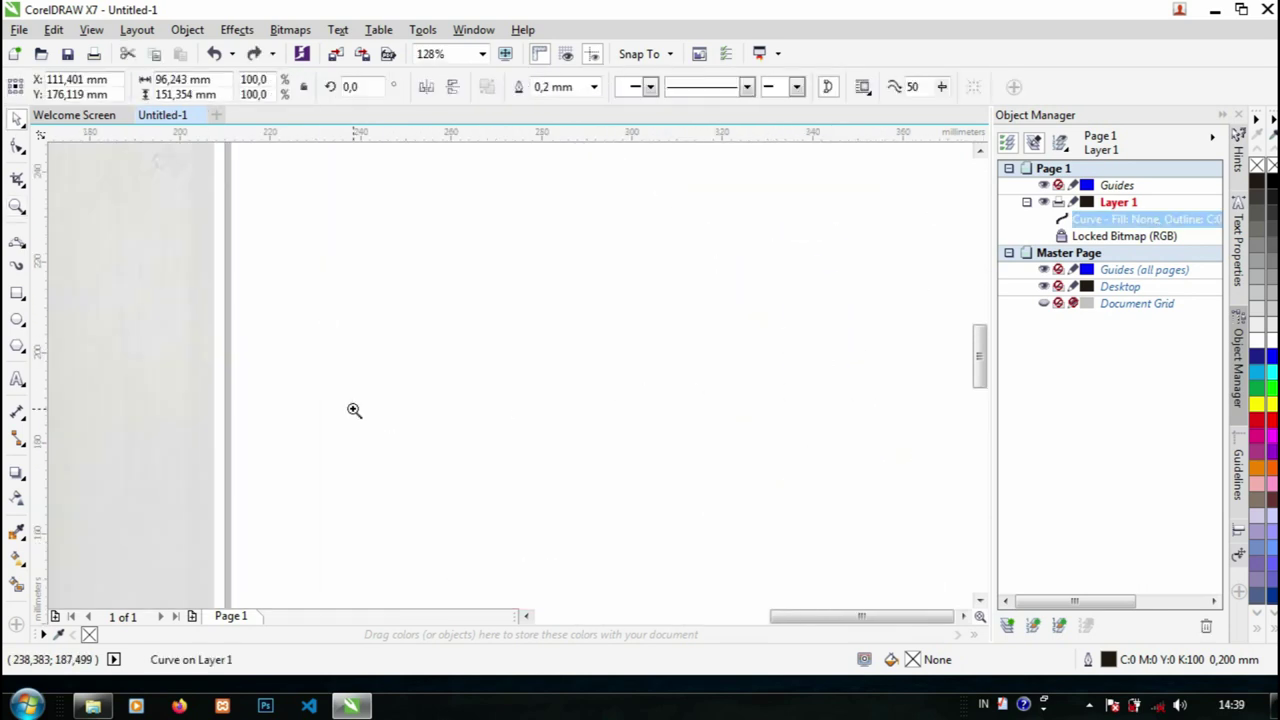
Retrace the short headscarf edge from the node just below the front peak up to the peak.
scroll(354, 410, "down", 1)
scroll(303, 407, "up", 1)
scroll(303, 407, "down", 1)
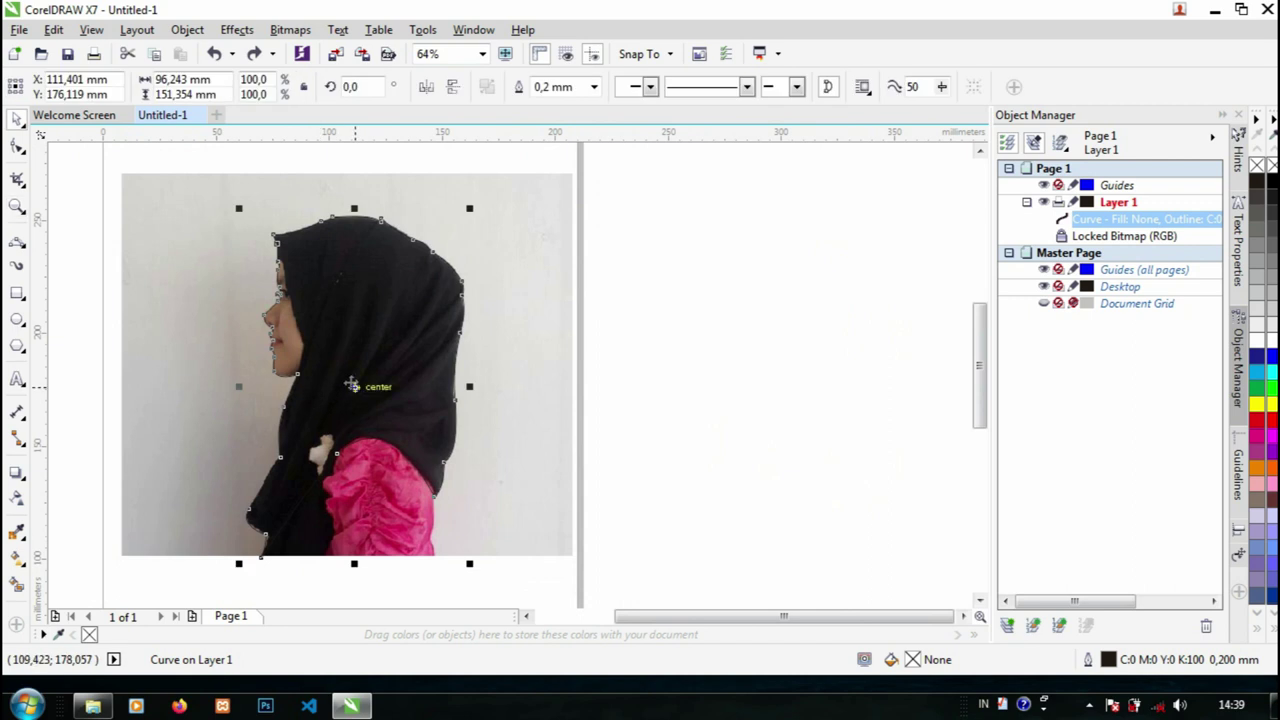
scroll(230, 250, "up", 1)
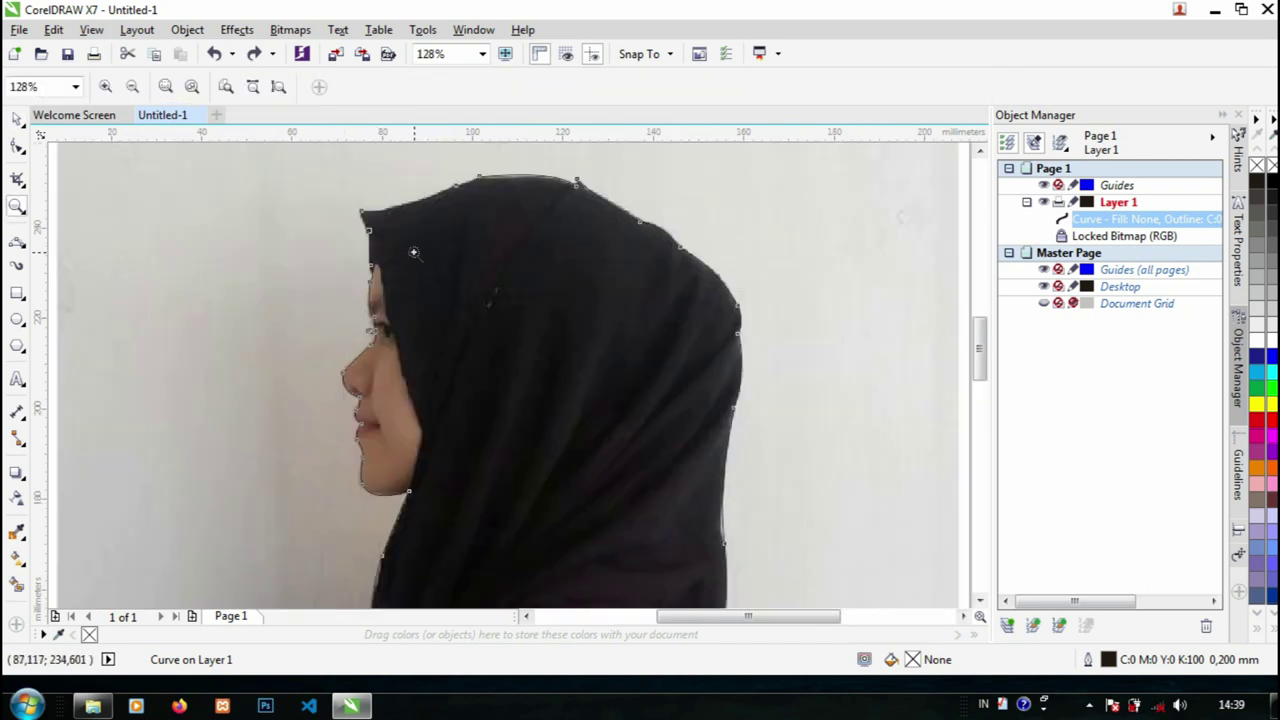
scroll(455, 306, "up", 1)
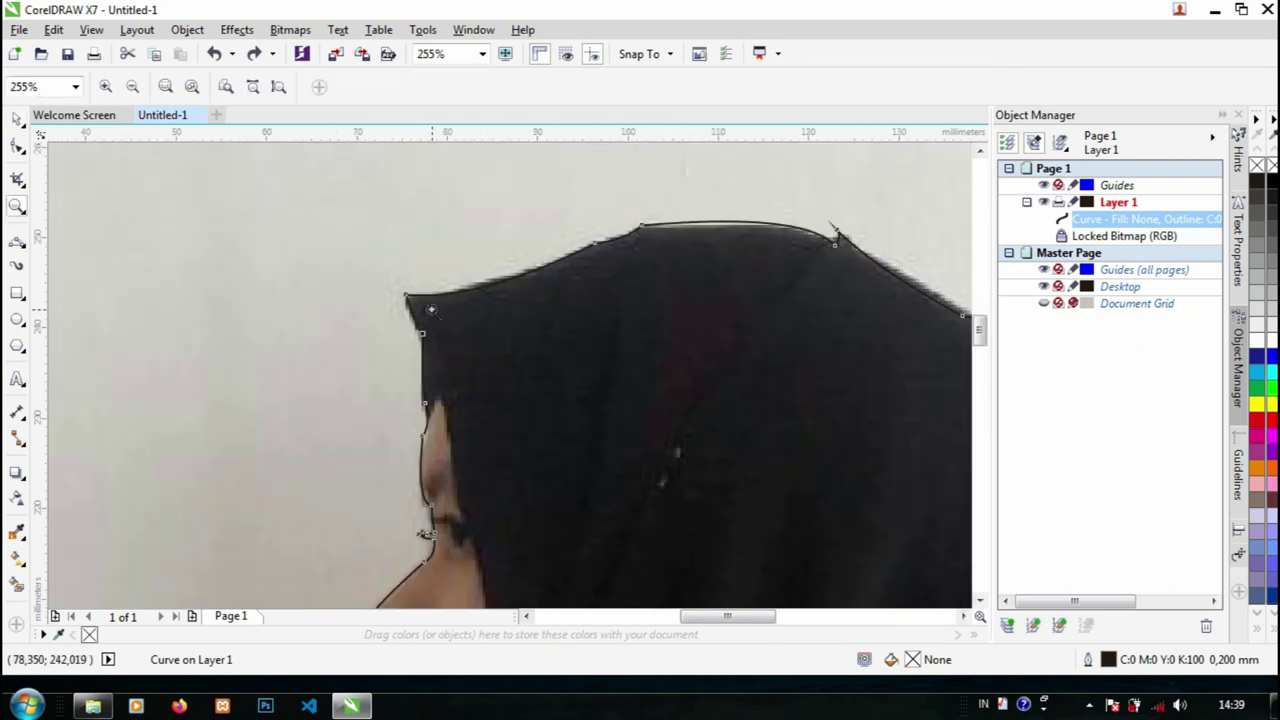
scroll(432, 332, "up", 1)
left_click(14, 242)
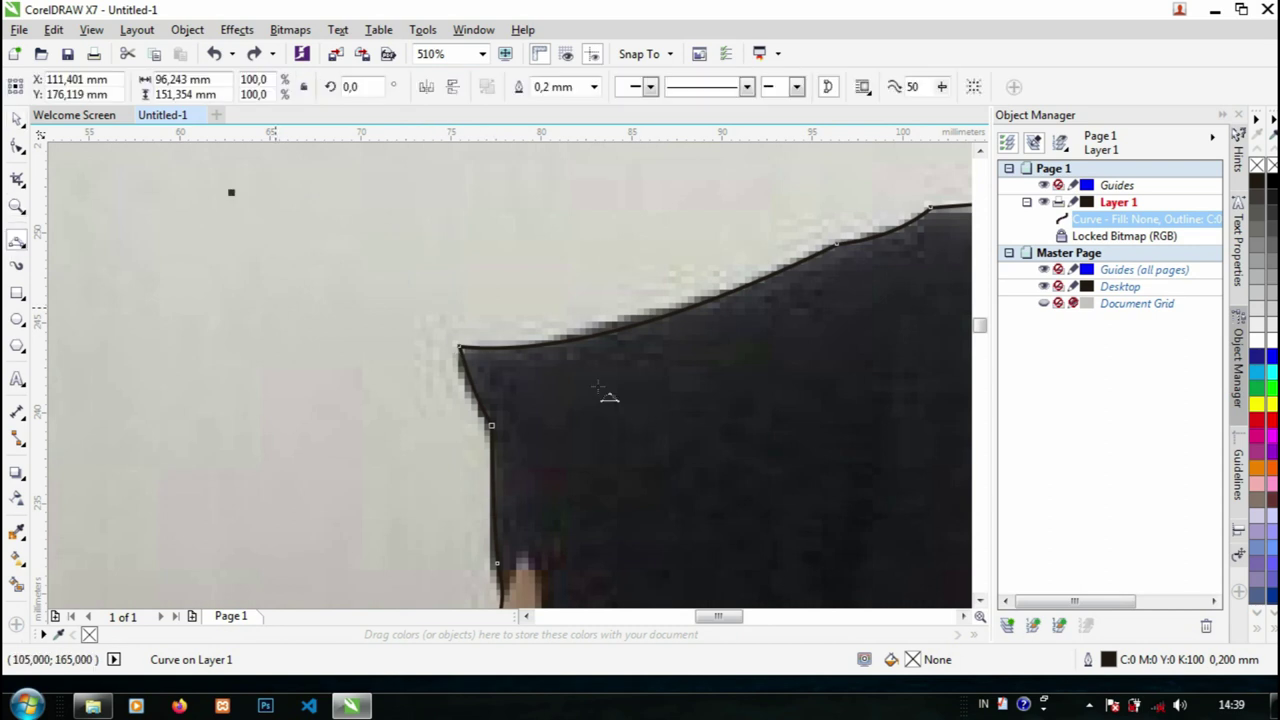
left_click(491, 425)
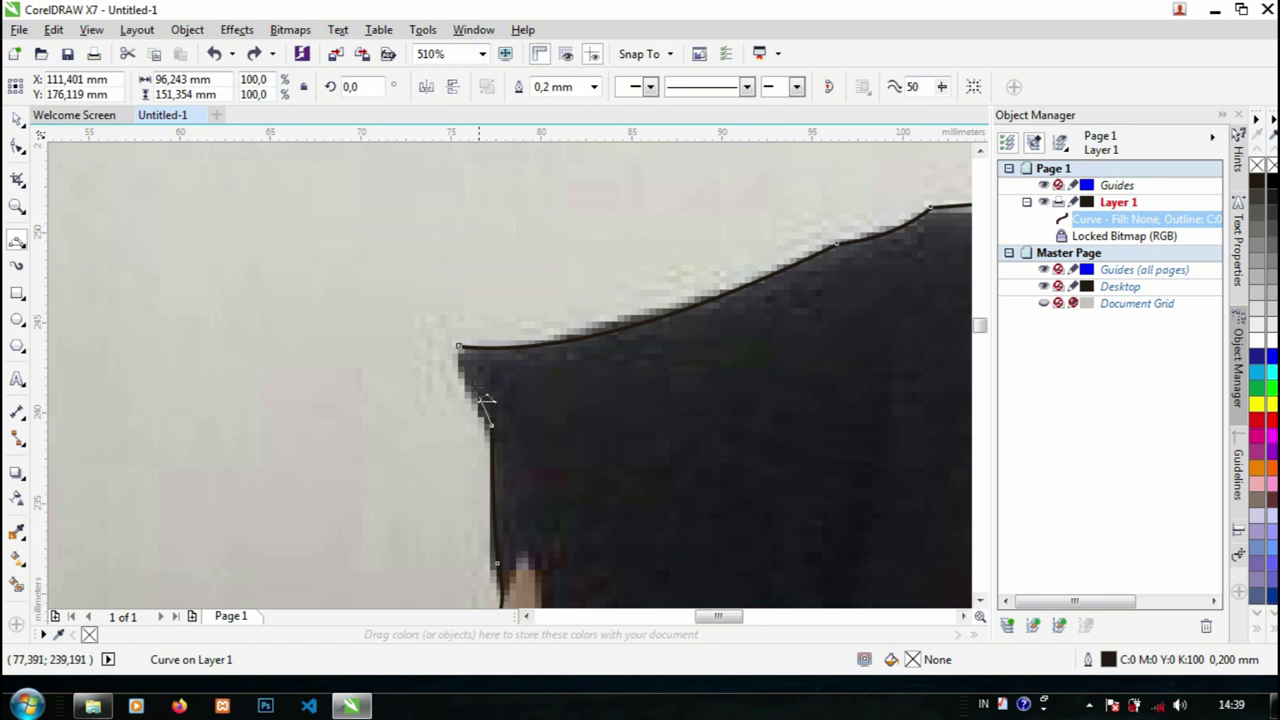
left_click(458, 346)
left_click(472, 390)
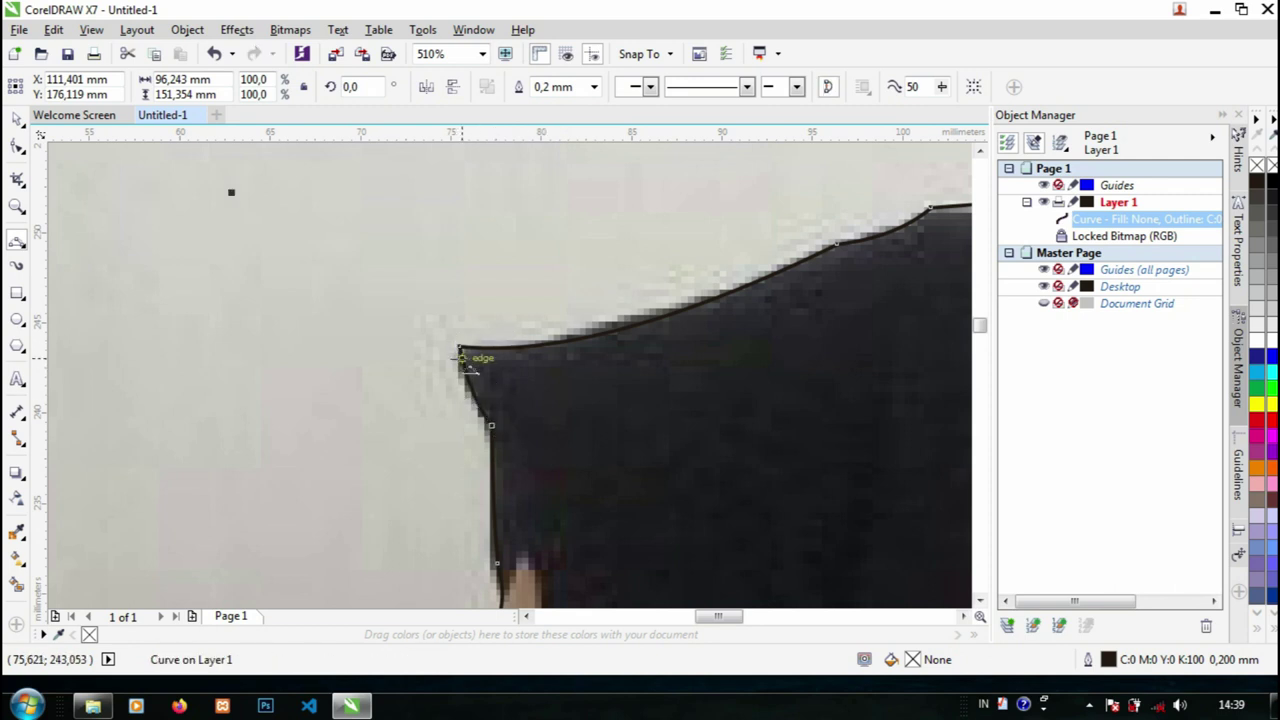
Move the outline off the photo onto the empty area to its left, centred at about X -43.8 mm.
scroll(567, 425, "down", 3)
scroll(598, 454, "up", 1)
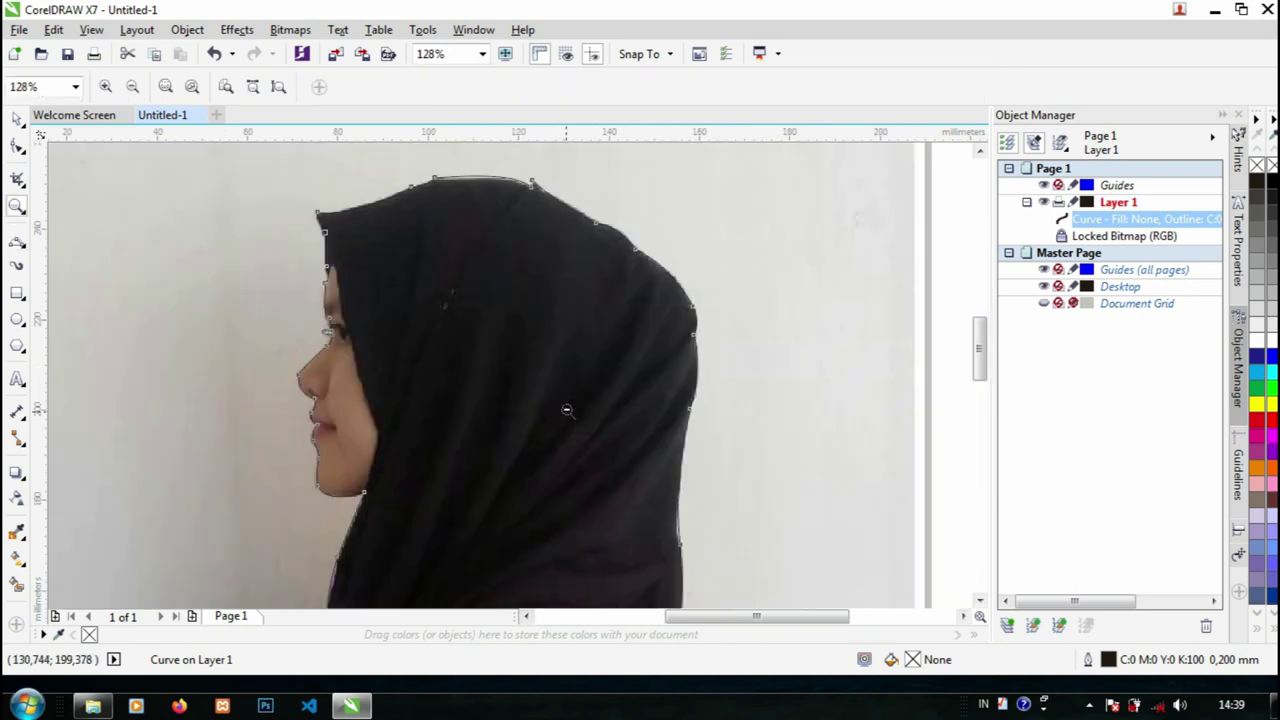
scroll(566, 412, "down", 2)
scroll(527, 424, "up", 1)
key("space")
left_click(680, 328)
left_click(520, 342)
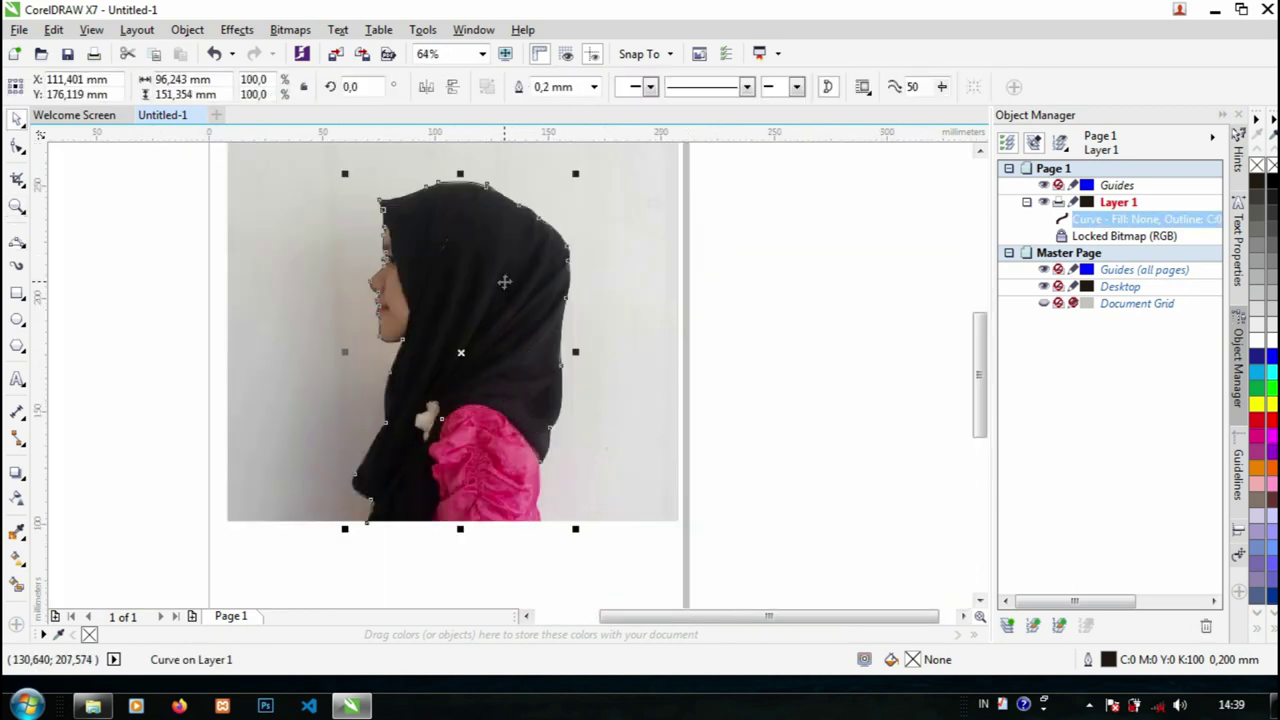
left_click_drag(495, 267, 147, 293)
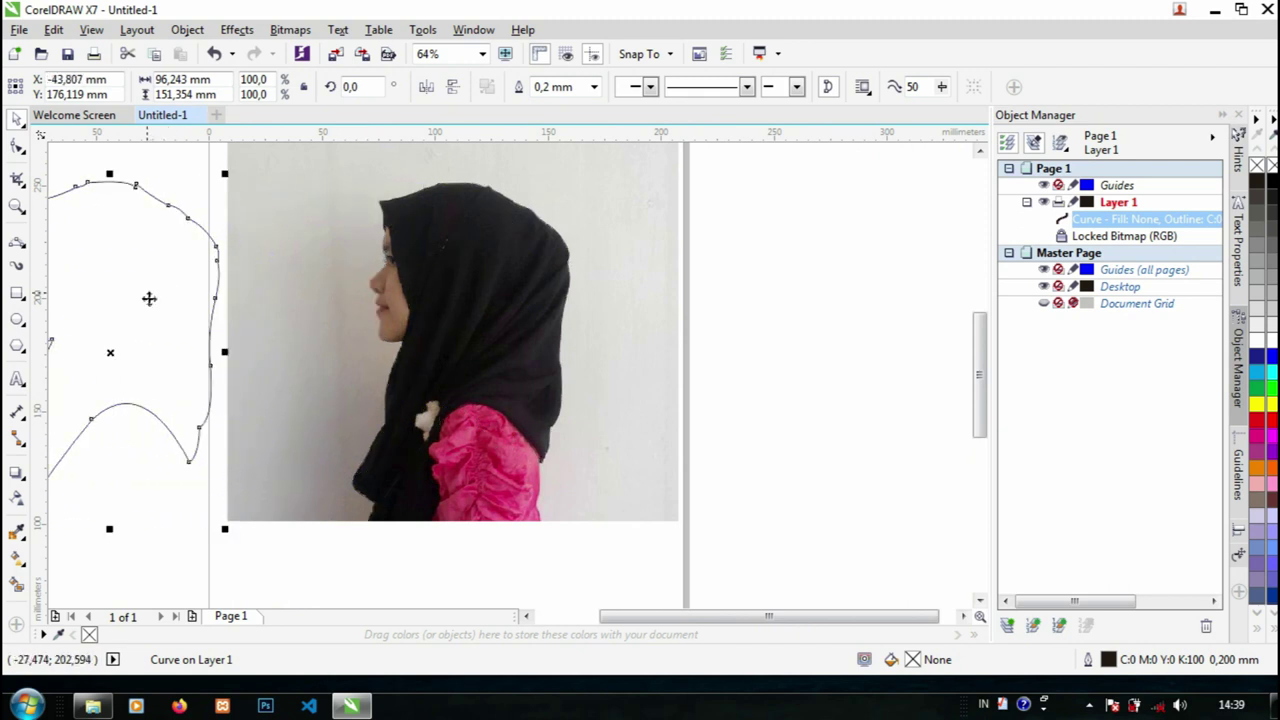
key("z")
left_click(173, 331)
key("F3")
key("space")
left_click(212, 334)
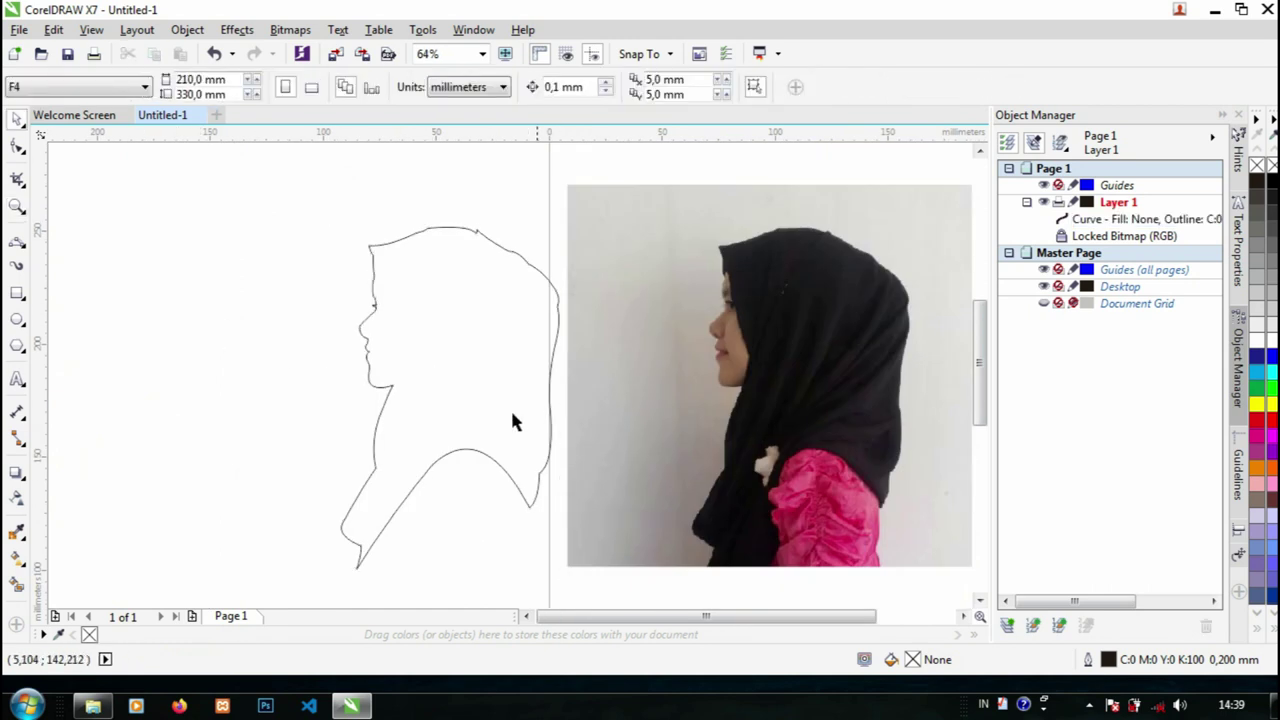
Delete the node forming the spike at the crown of the outline, and select the node beside it.
key("F2")
left_click(453, 353)
key("F3")
key("F2")
left_click(489, 307)
left_click(605, 325)
key("space")
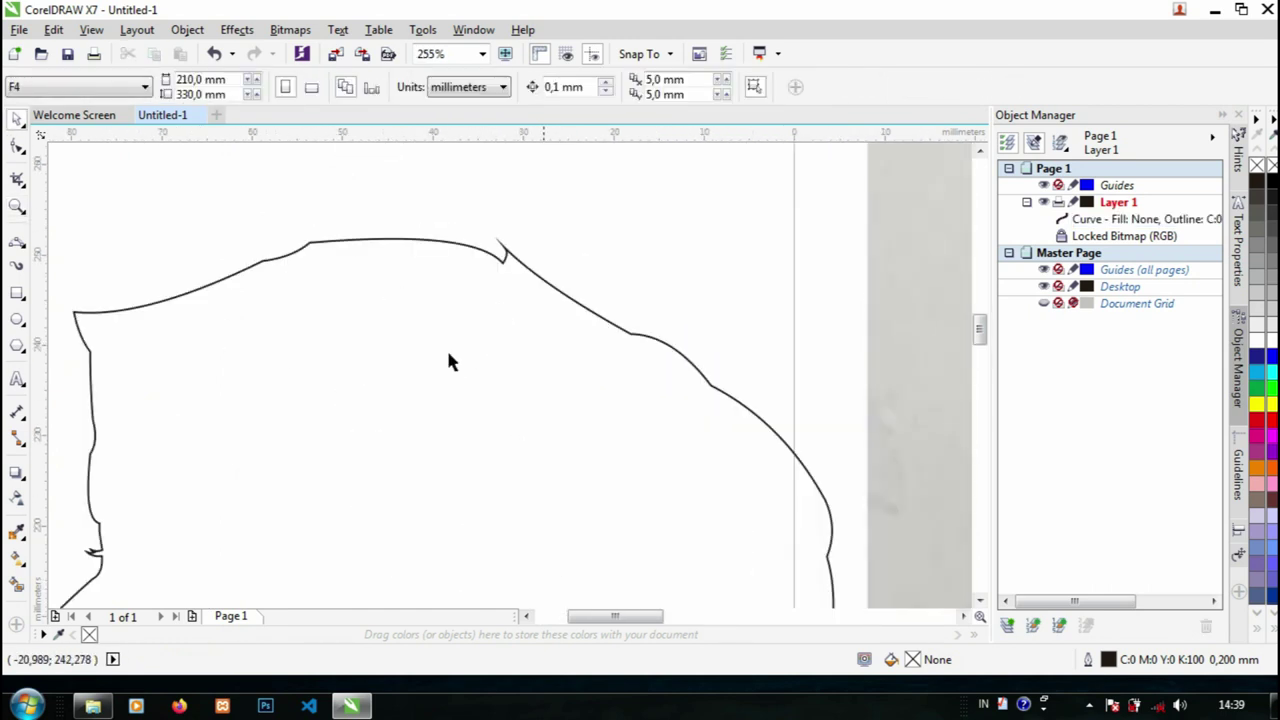
left_click(17, 146)
left_click(488, 244)
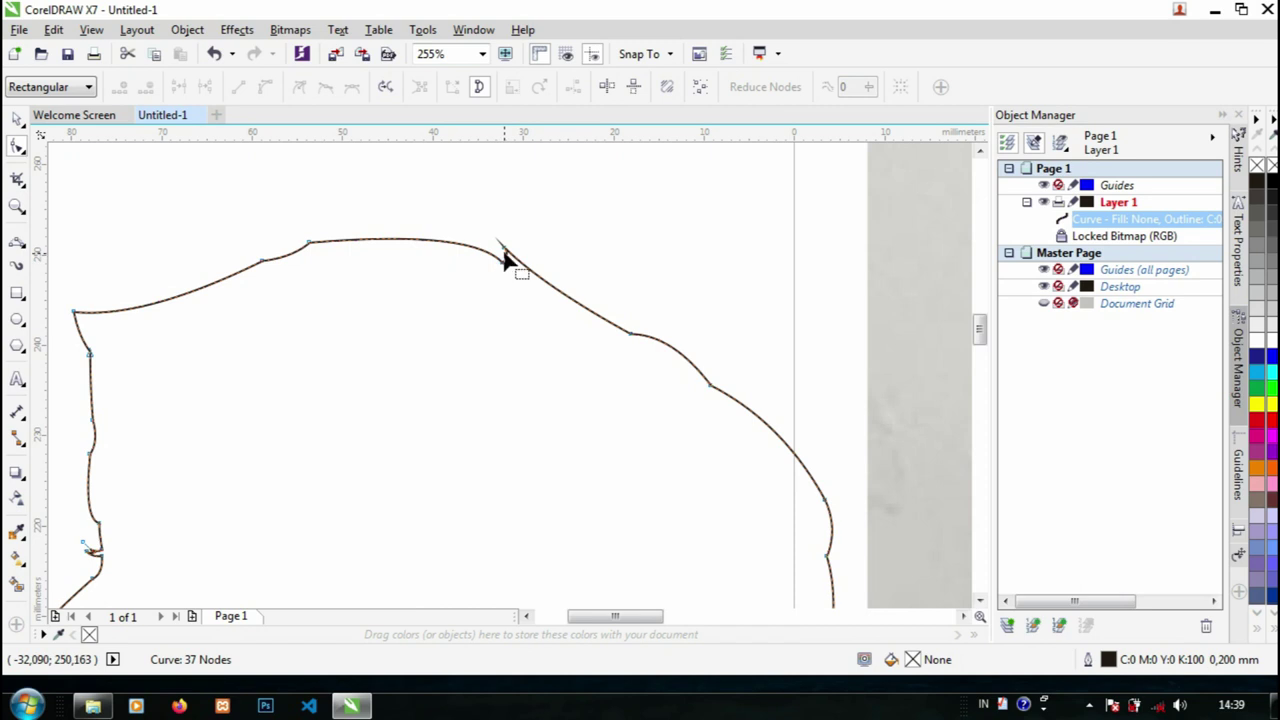
key("Delete")
left_click(503, 262)
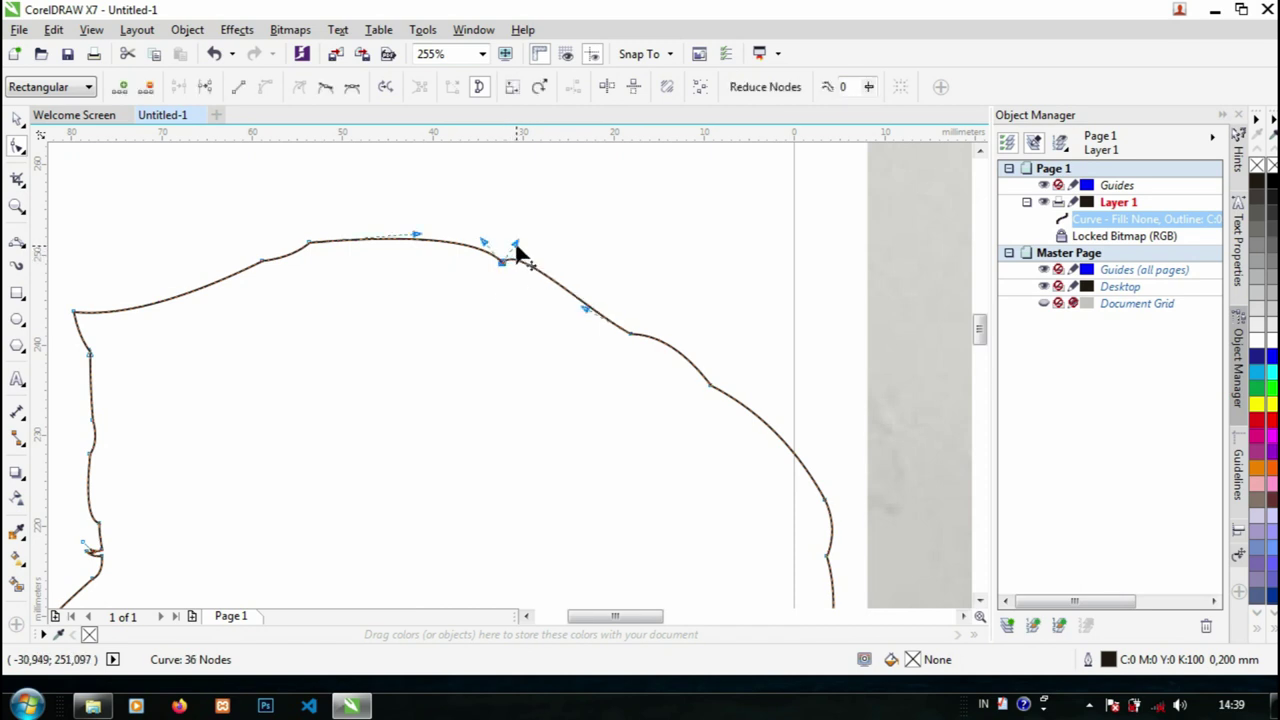
Delete the node at the front of the crown and reshape the adjoining segment into a smooth arch.
double_click(305, 249)
left_click(261, 261)
left_click_drag(326, 252, 302, 247)
key("F3")
left_click(328, 486)
key("space")
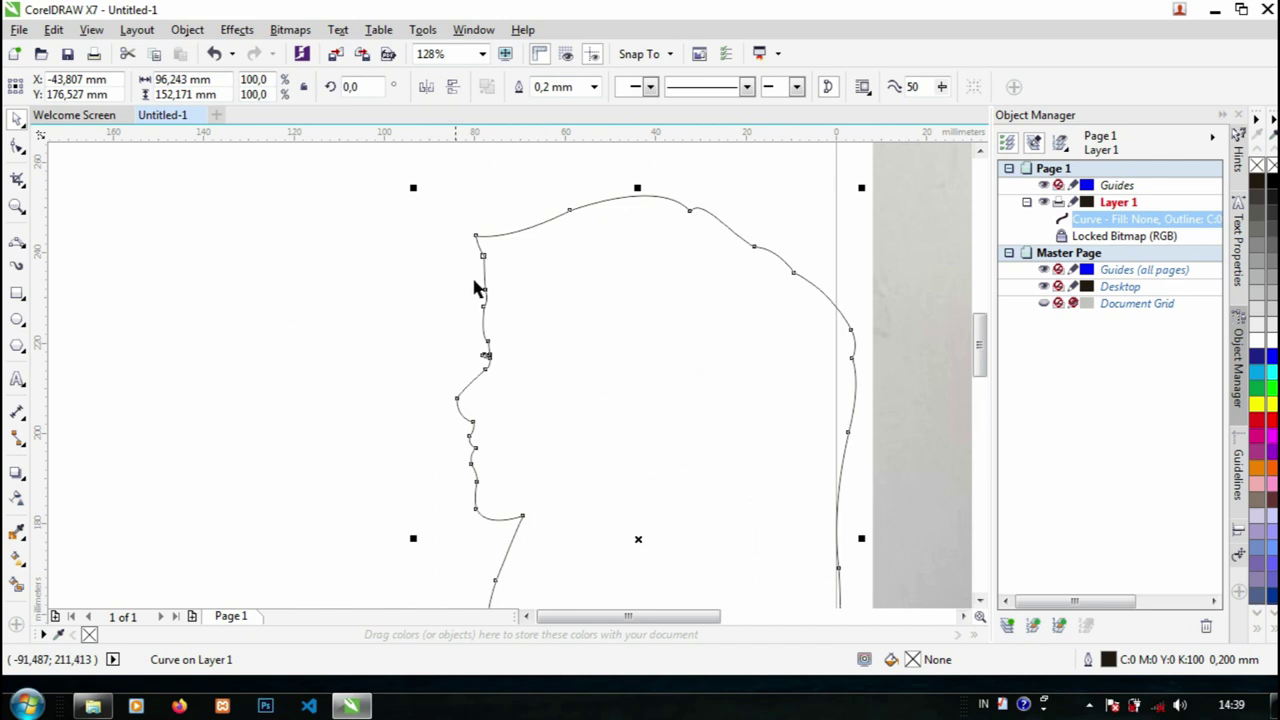
Delete the remaining node on the crown's front slope and adjust the curve running to the headscarf's front peak.
scroll(617, 226, "up", 1)
scroll(640, 370, "down", 1)
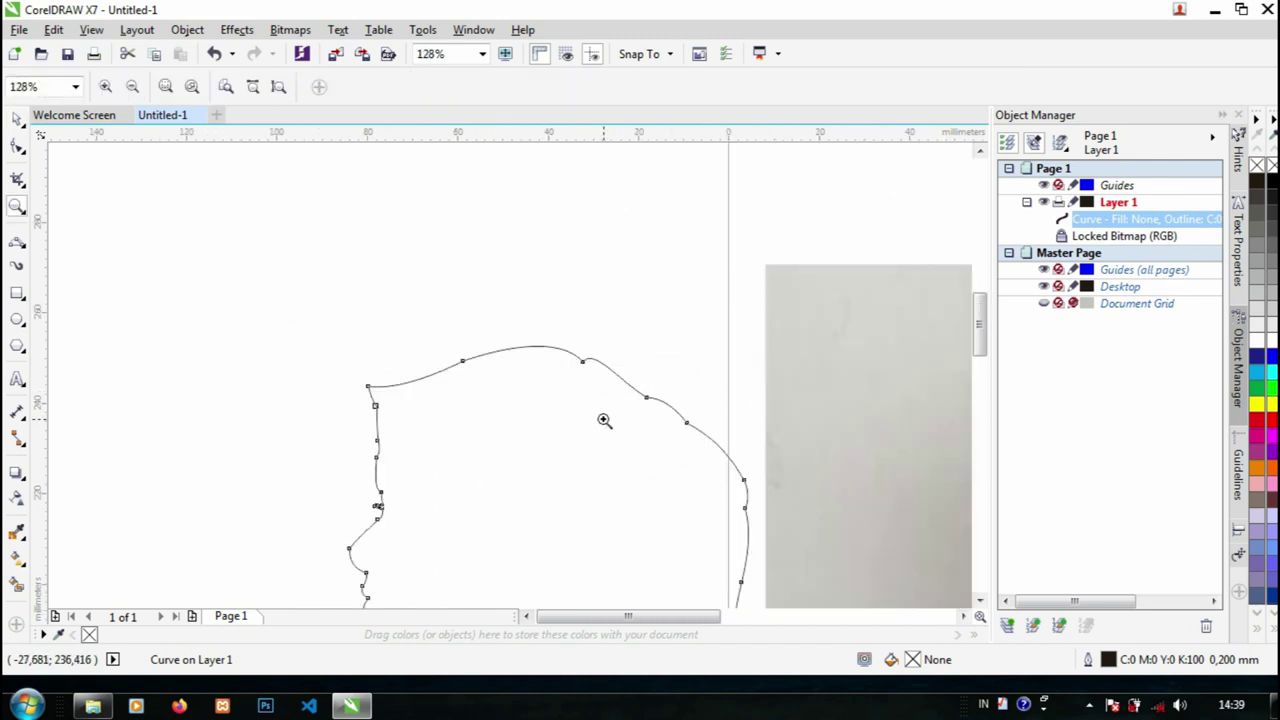
scroll(603, 420, "up", 1)
scroll(600, 419, "down", 1)
key("F10")
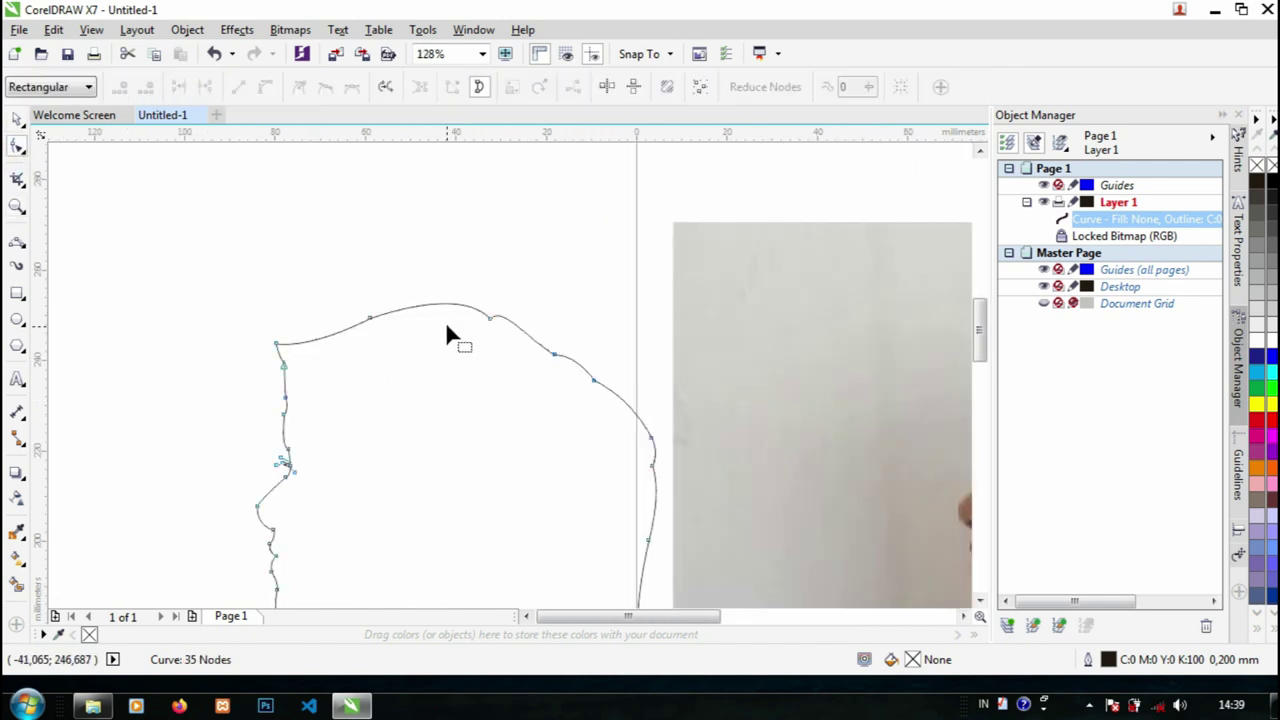
key("Delete")
left_click(489, 318)
left_click_drag(334, 350, 326, 357)
scroll(553, 422, "down", 1)
scroll(553, 424, "up", 1)
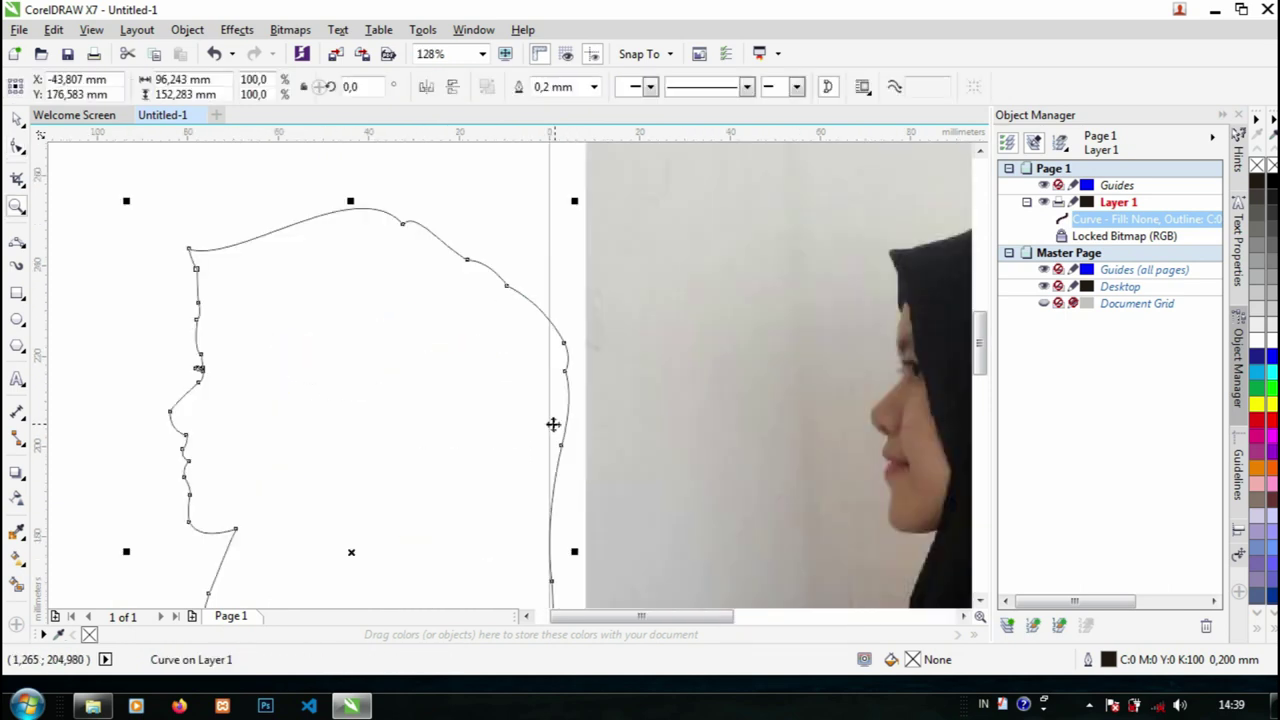
Delete the upper node on the back slope of the crown and adjust the neighbouring curve handles to bulge the segment outward.
left_click(16, 148)
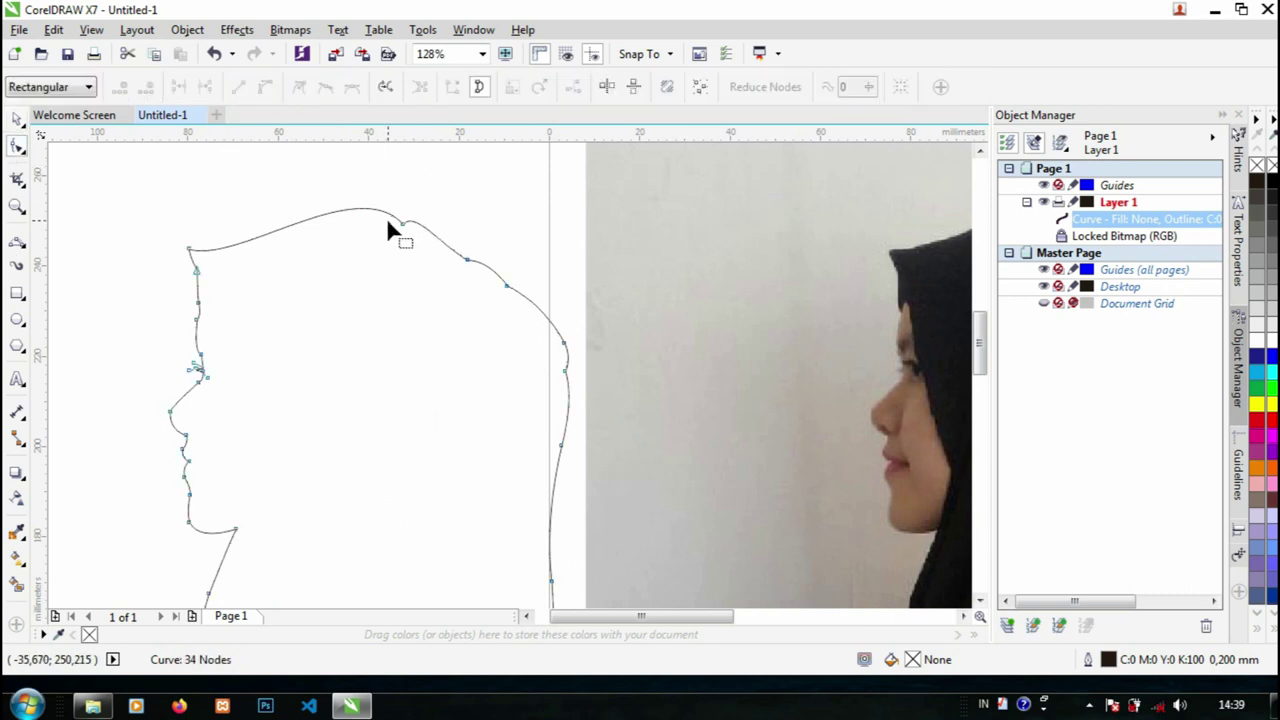
double_click(466, 259)
left_click(507, 286)
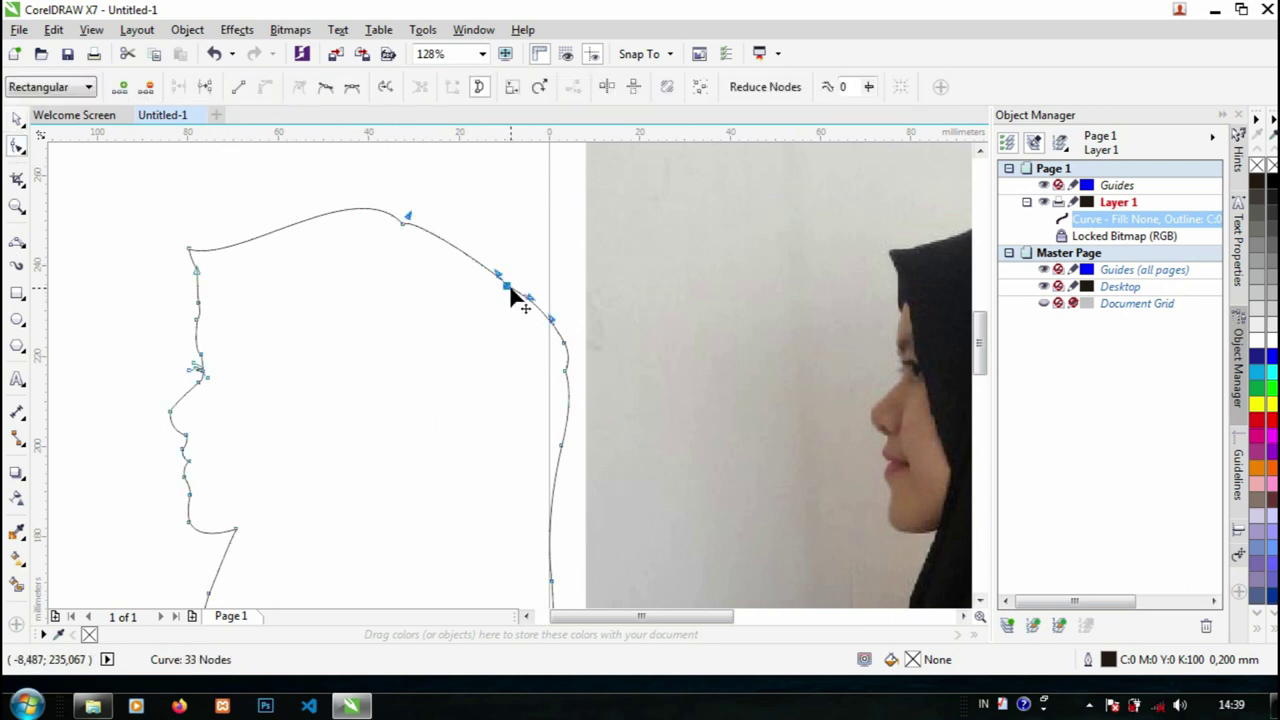
left_click_drag(498, 274, 482, 235)
left_click_drag(409, 216, 475, 229)
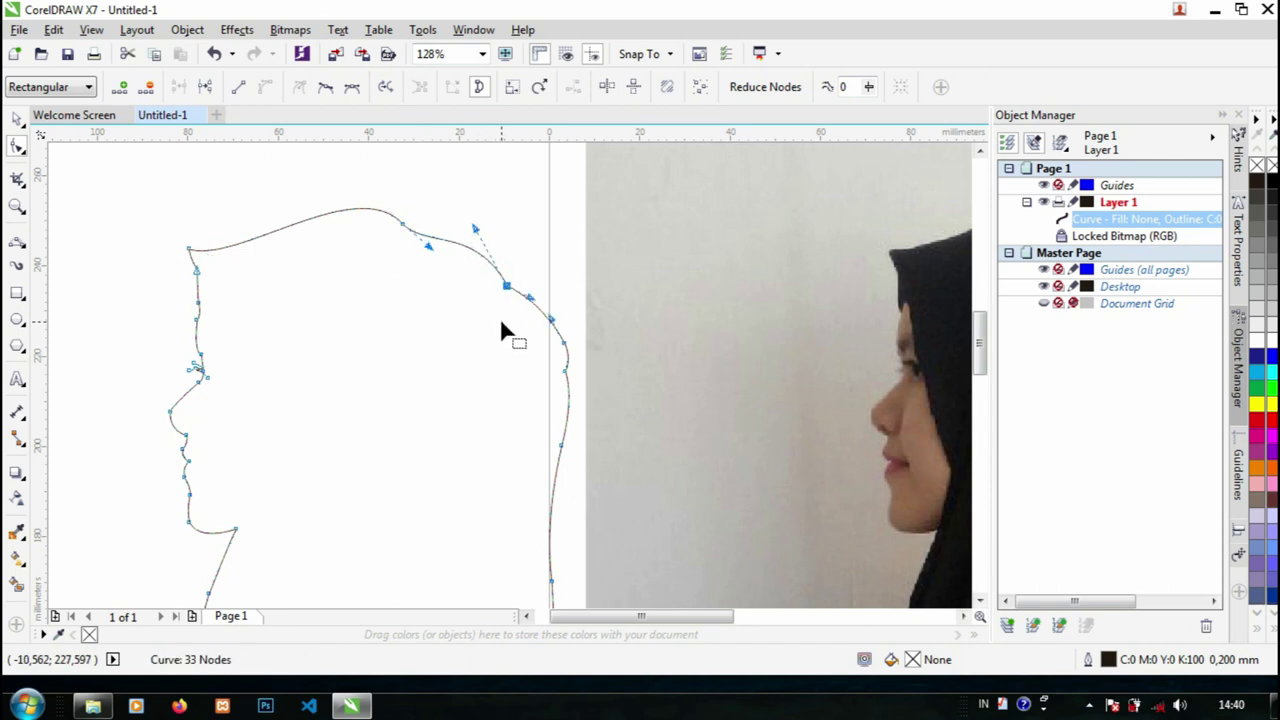
key("z")
left_click(501, 322)
key("space")
key("z")
key("F3")
key("F3")
left_click(536, 430)
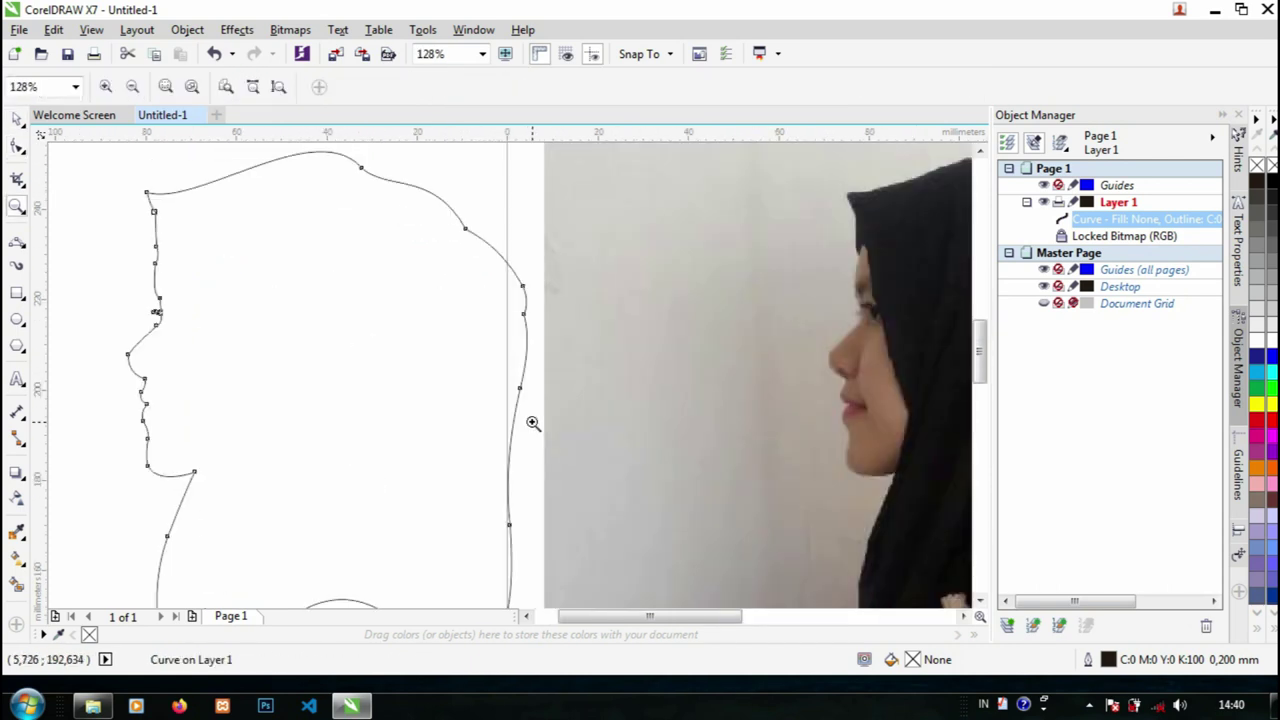
key("space")
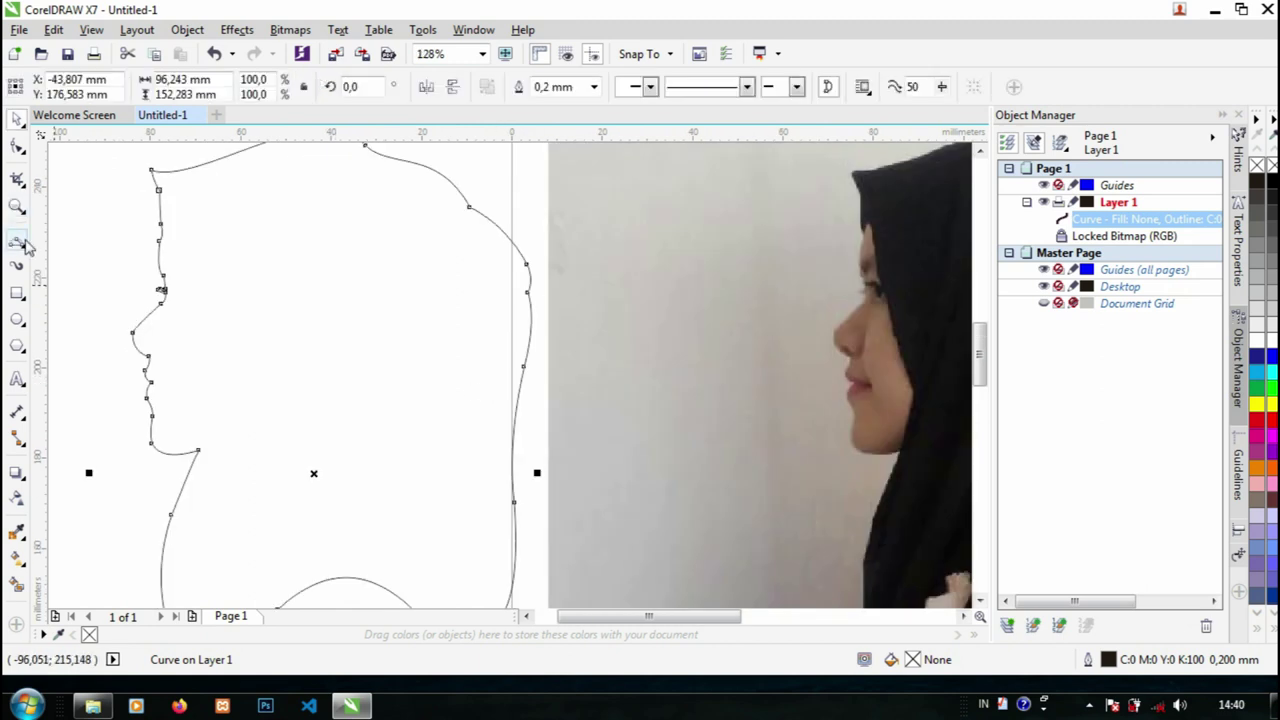
Delete the node on the back of the head and adjust the curve handles to round that segment.
key("F10")
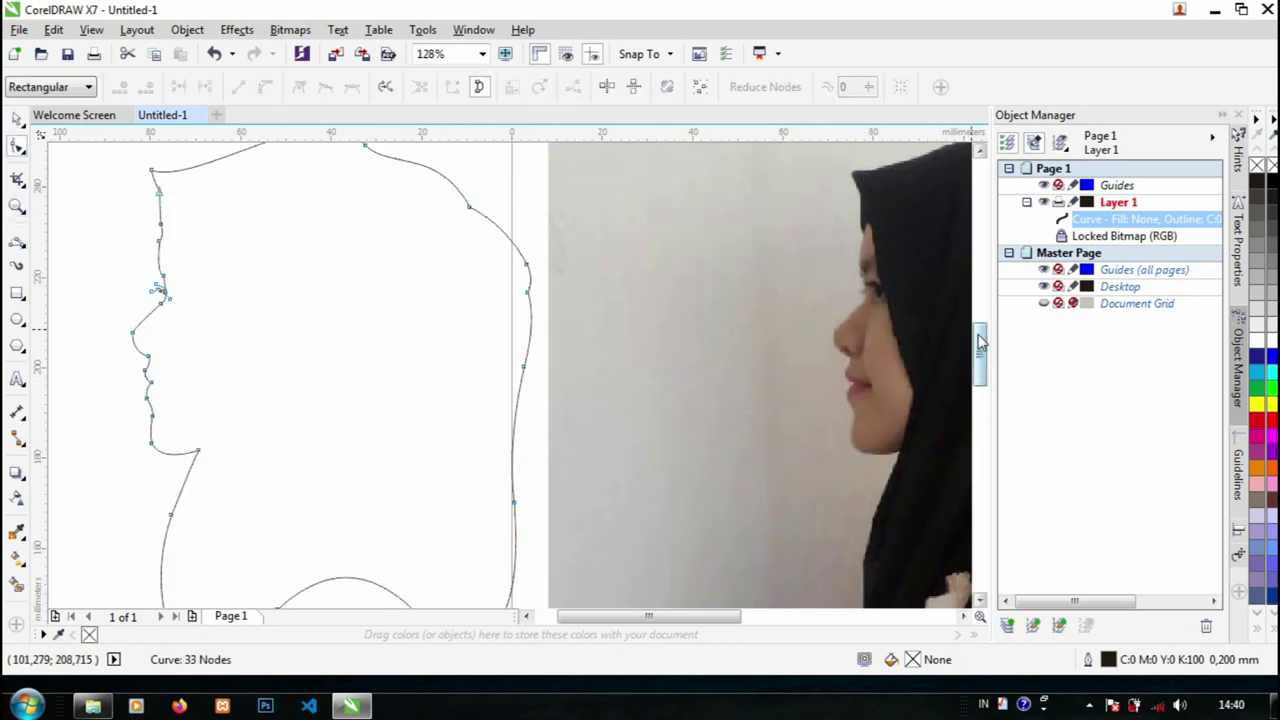
scroll(980, 340, "down", 1)
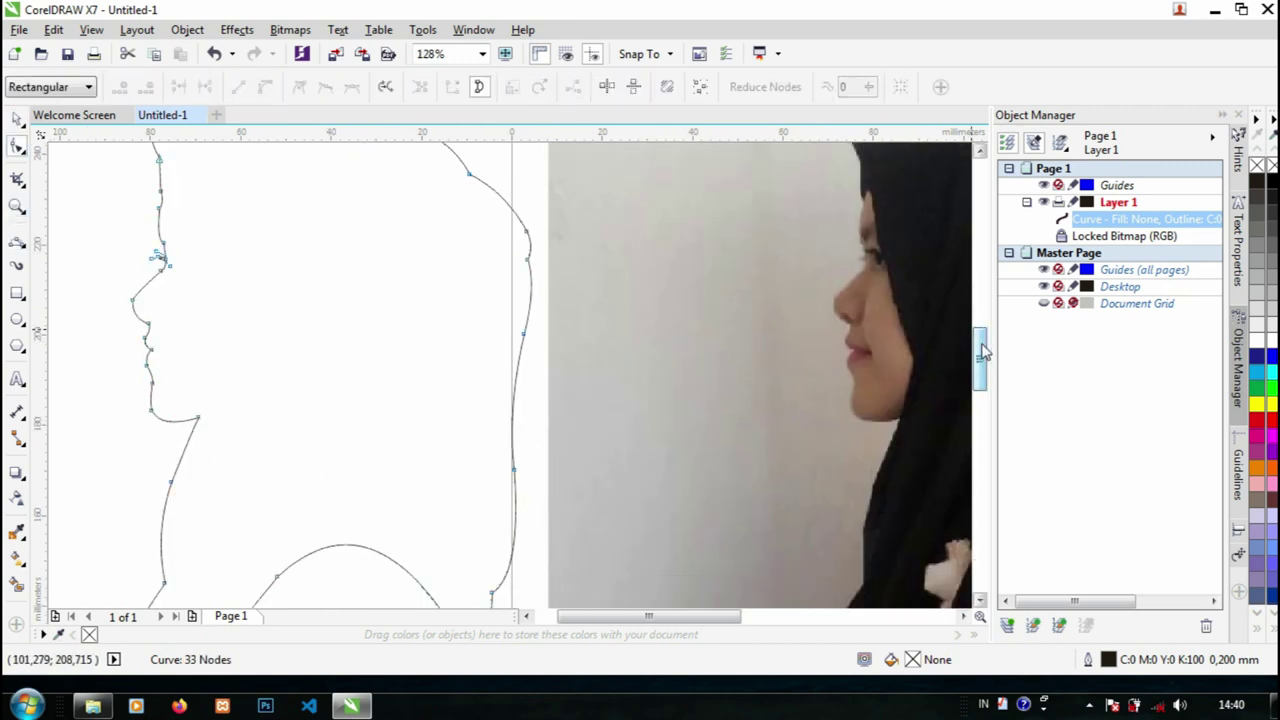
left_click(529, 250)
key("Delete")
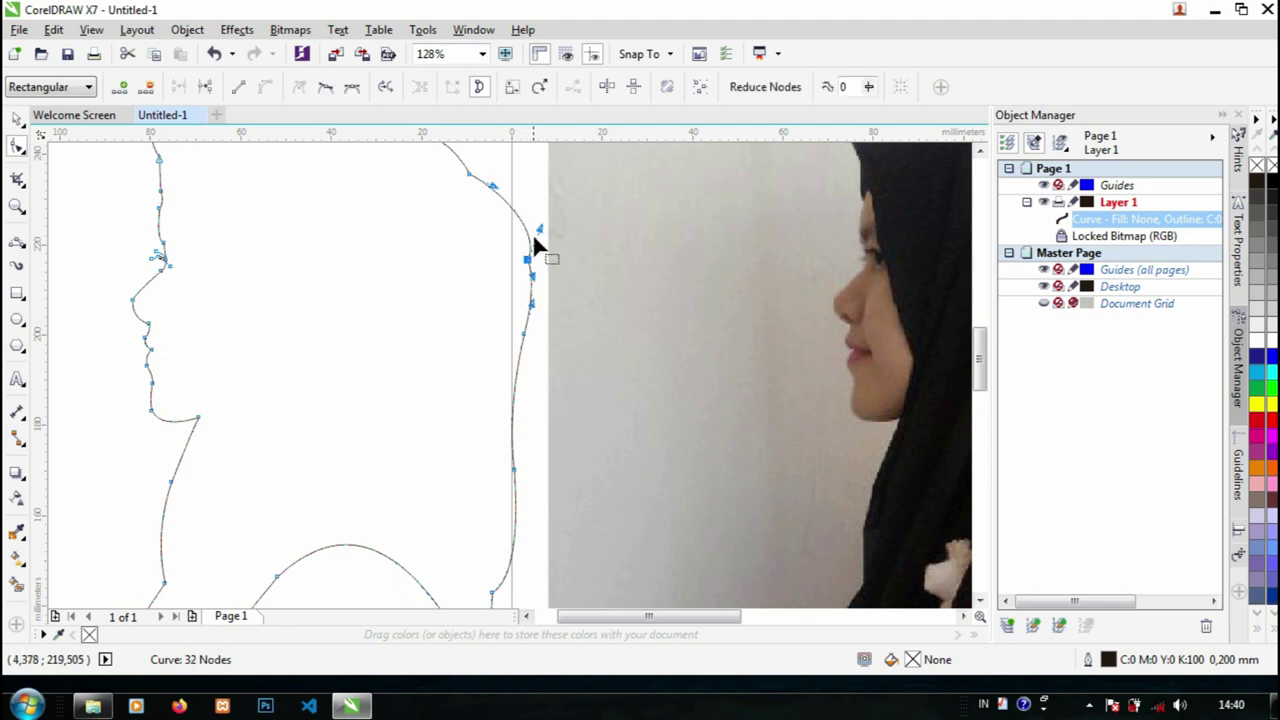
left_click_drag(539, 223, 491, 186)
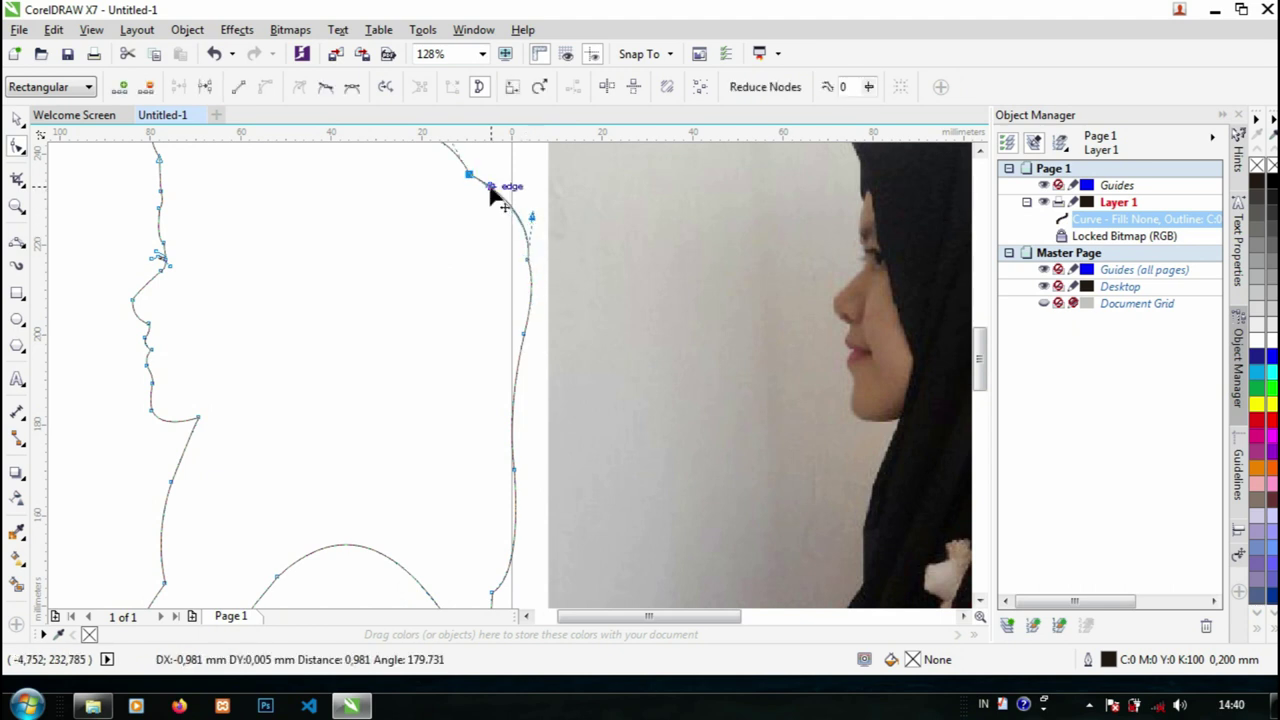
Delete the middle node on the headscarf's lower back edge and adjust the handles to smooth the segment.
key("F3")
left_click(500, 411)
right_click(502, 404)
left_click(504, 387)
key("space")
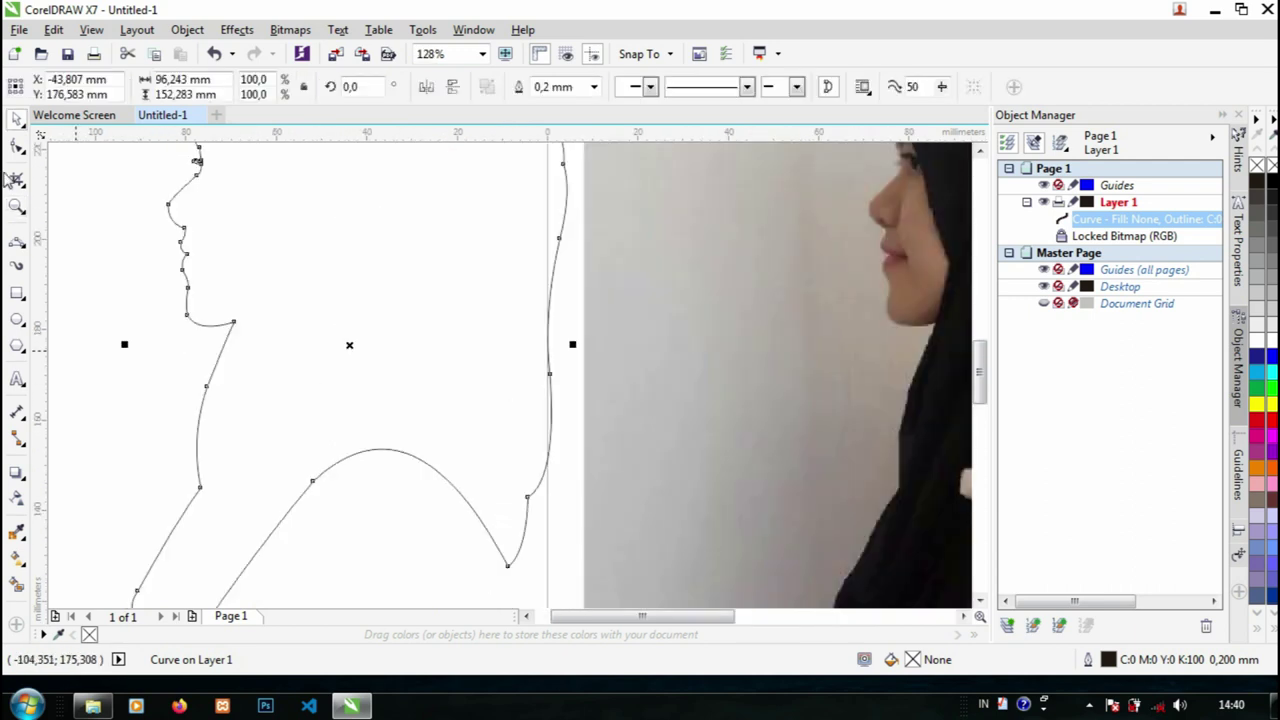
left_click(17, 148)
double_click(549, 375)
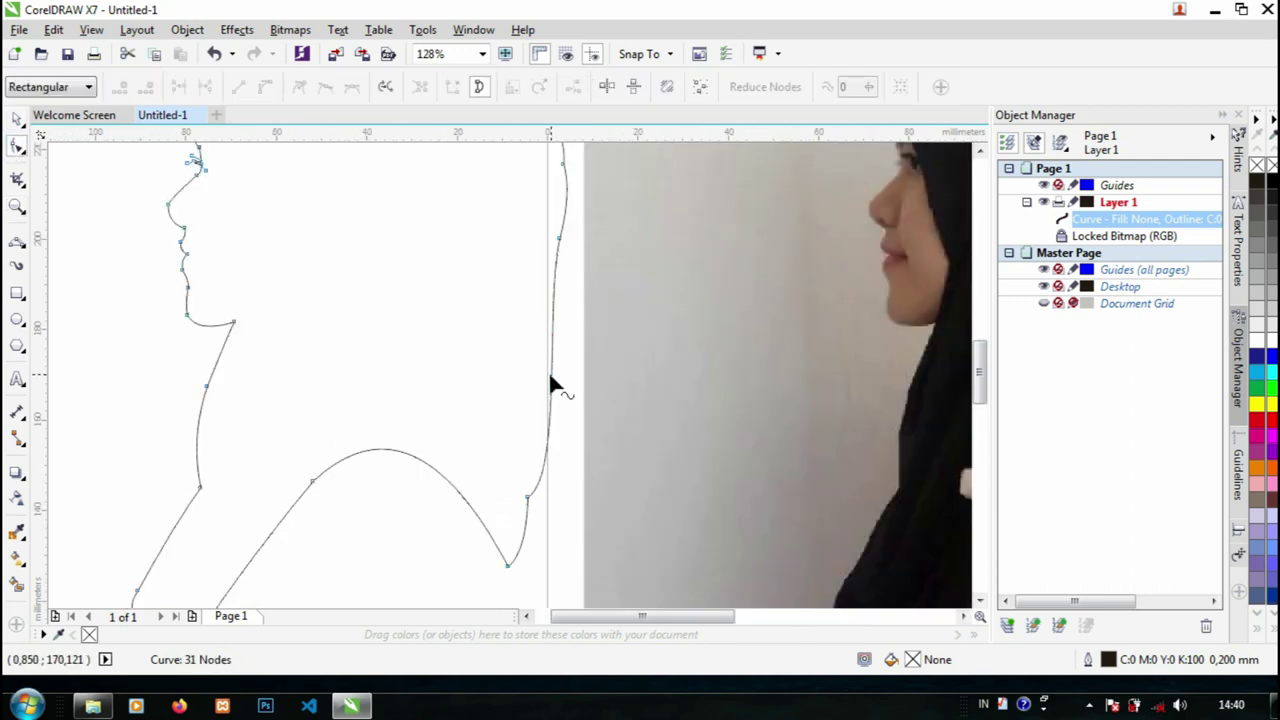
left_click(528, 498)
left_click_drag(562, 478, 574, 466)
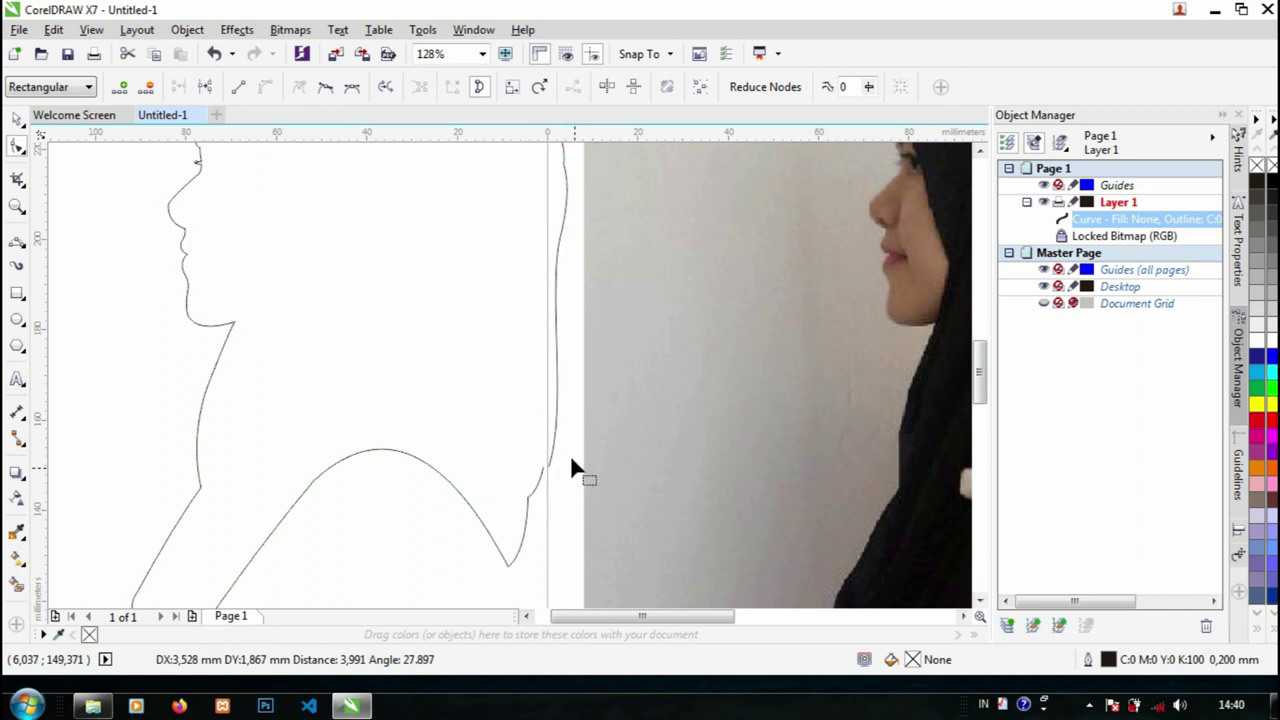
left_click_drag(546, 302, 522, 310)
left_click_drag(579, 470, 581, 450)
Delete the node just above the headscarf's lower back corner and reshape the long back edge with its curve handles.
double_click(528, 497)
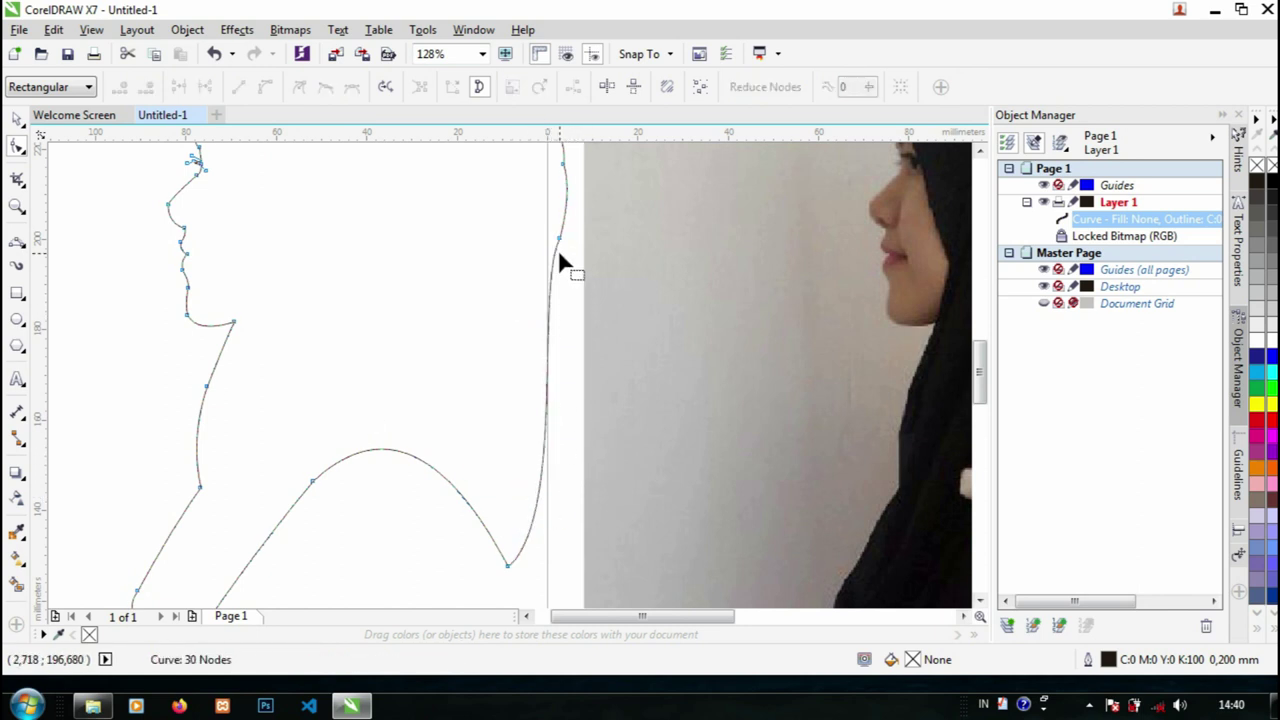
left_click(558, 240)
left_click_drag(537, 287, 509, 321)
left_click_drag(565, 518, 572, 507)
Examine the whole outline beside the photo to compare the overall silhouette.
key("z")
right_click(584, 509)
right_click(584, 508)
left_click(507, 398)
key("space")
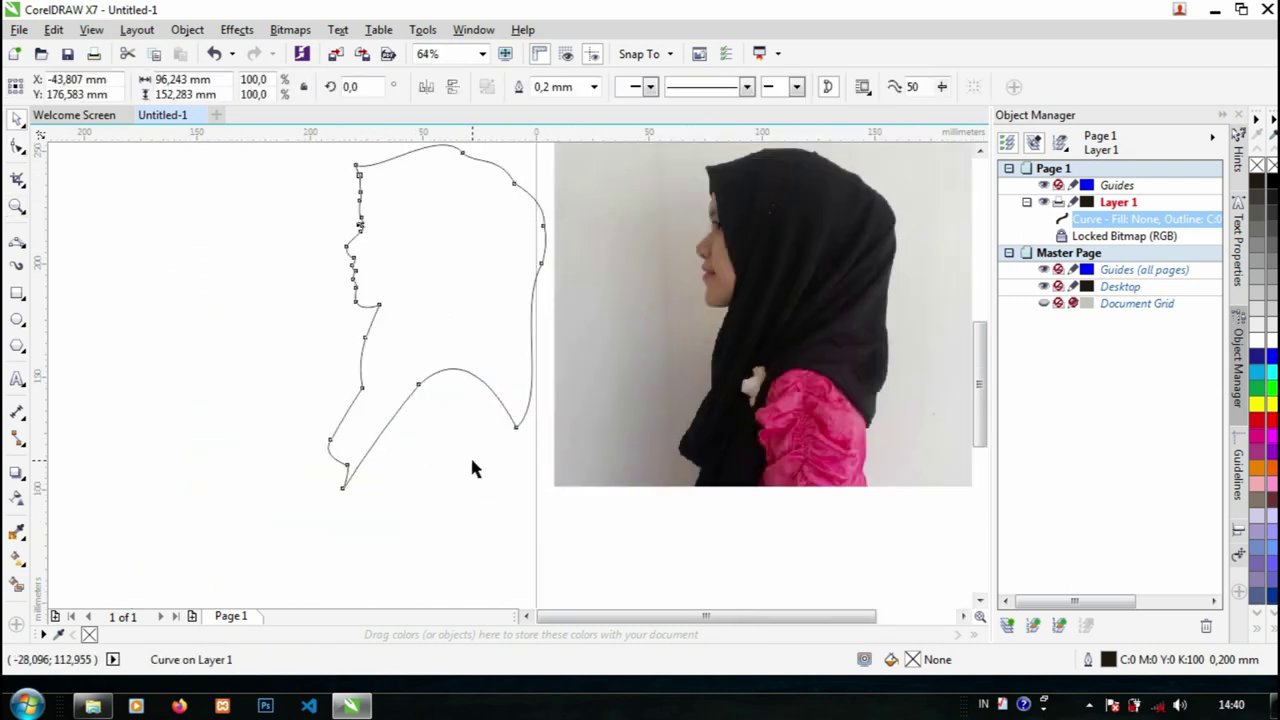
left_click(473, 467)
scroll(471, 329, "up", 1)
scroll(520, 300, "down", 1)
left_click_drag(983, 358, 983, 359)
key("F2")
left_click(597, 360)
key("F3")
key("F2")
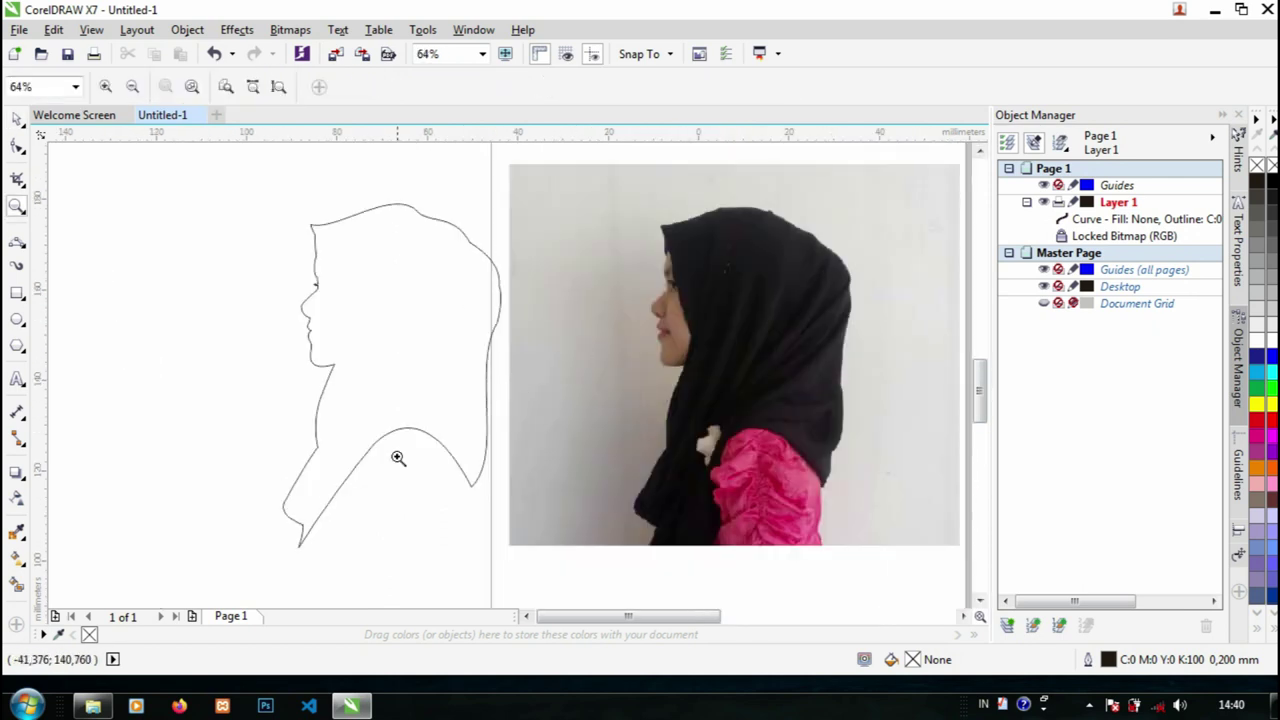
Delete the node just above the headscarf's lower front tip.
left_click(400, 457)
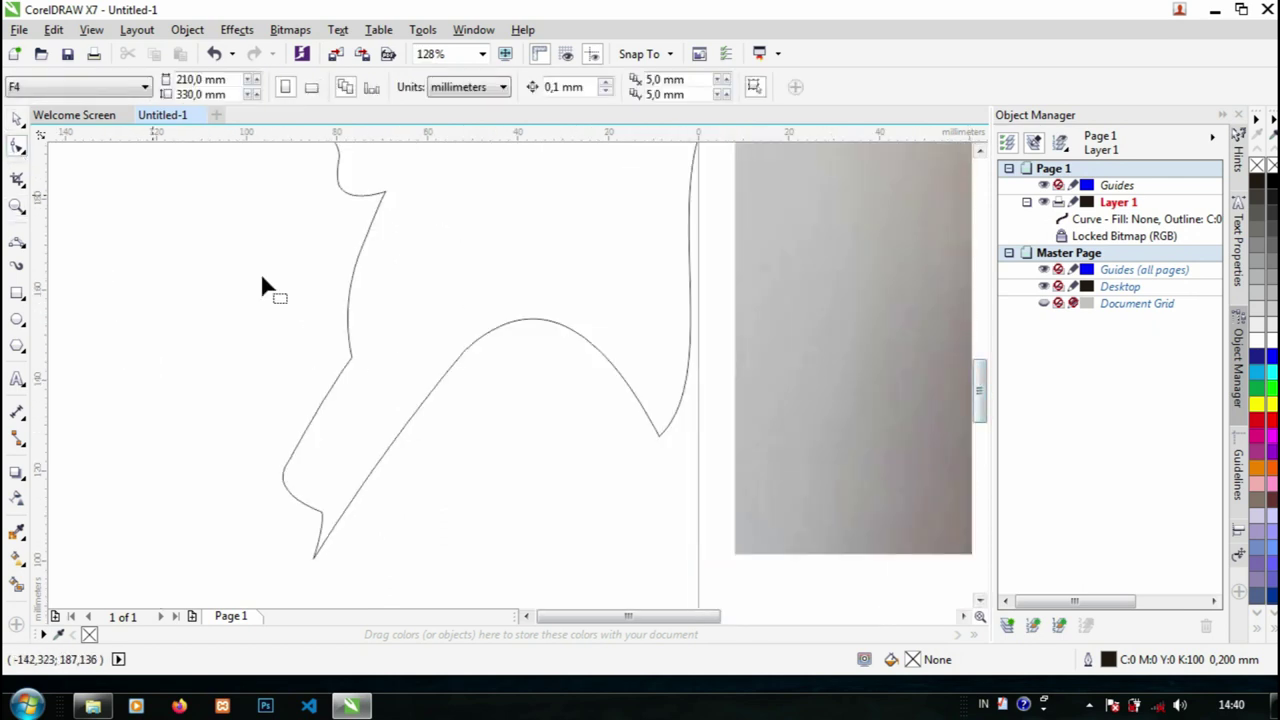
left_click(349, 347)
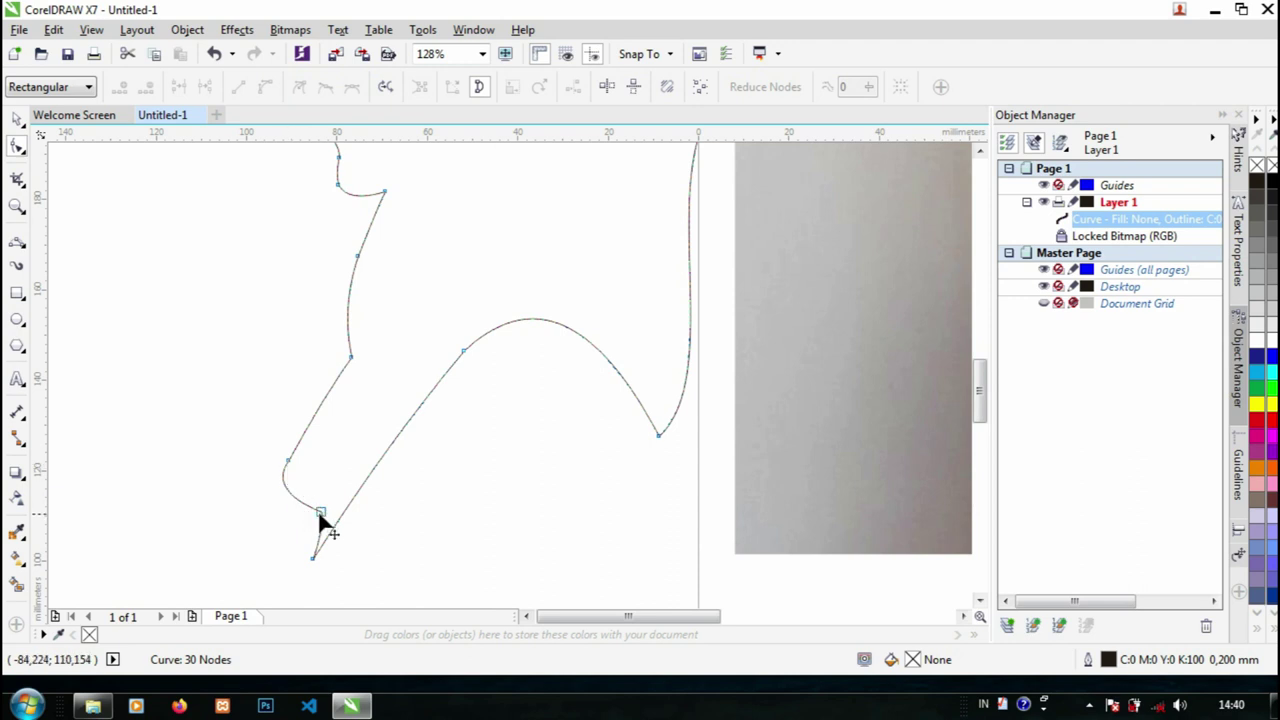
key("F2")
key("F3")
key("F3")
left_click(556, 361)
key("F2")
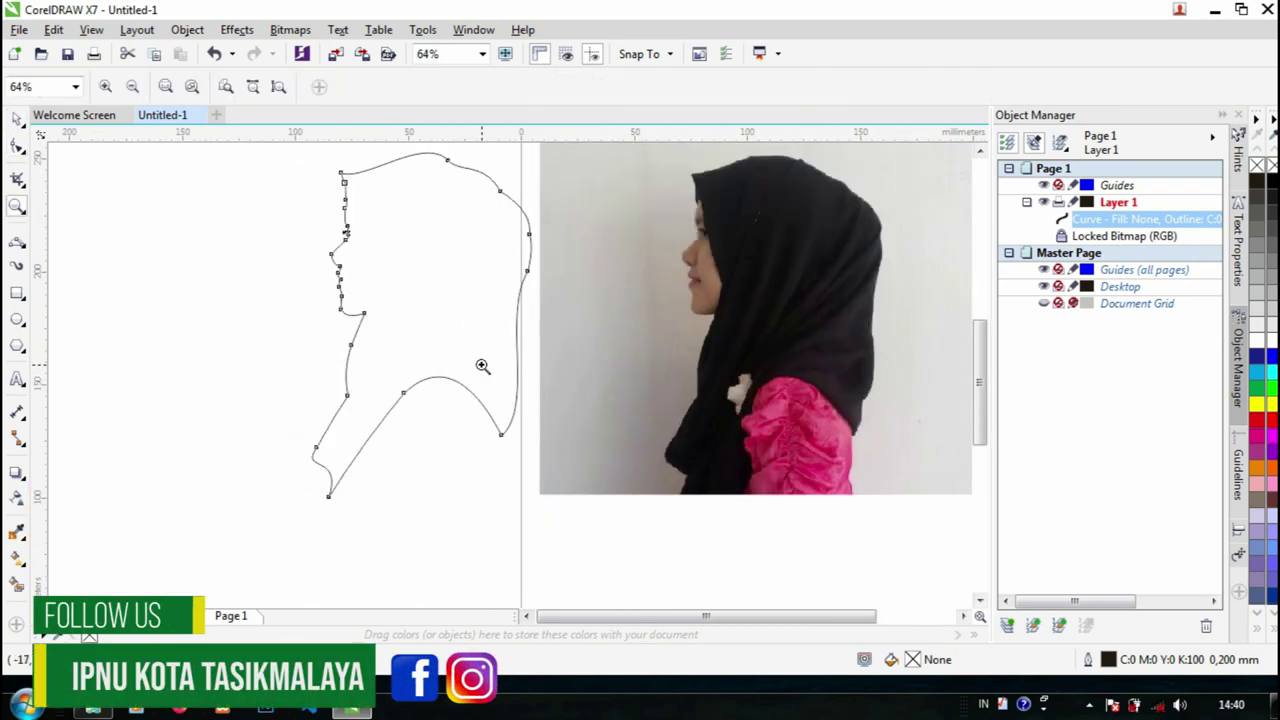
left_click(484, 362)
key("F3")
left_click(14, 155)
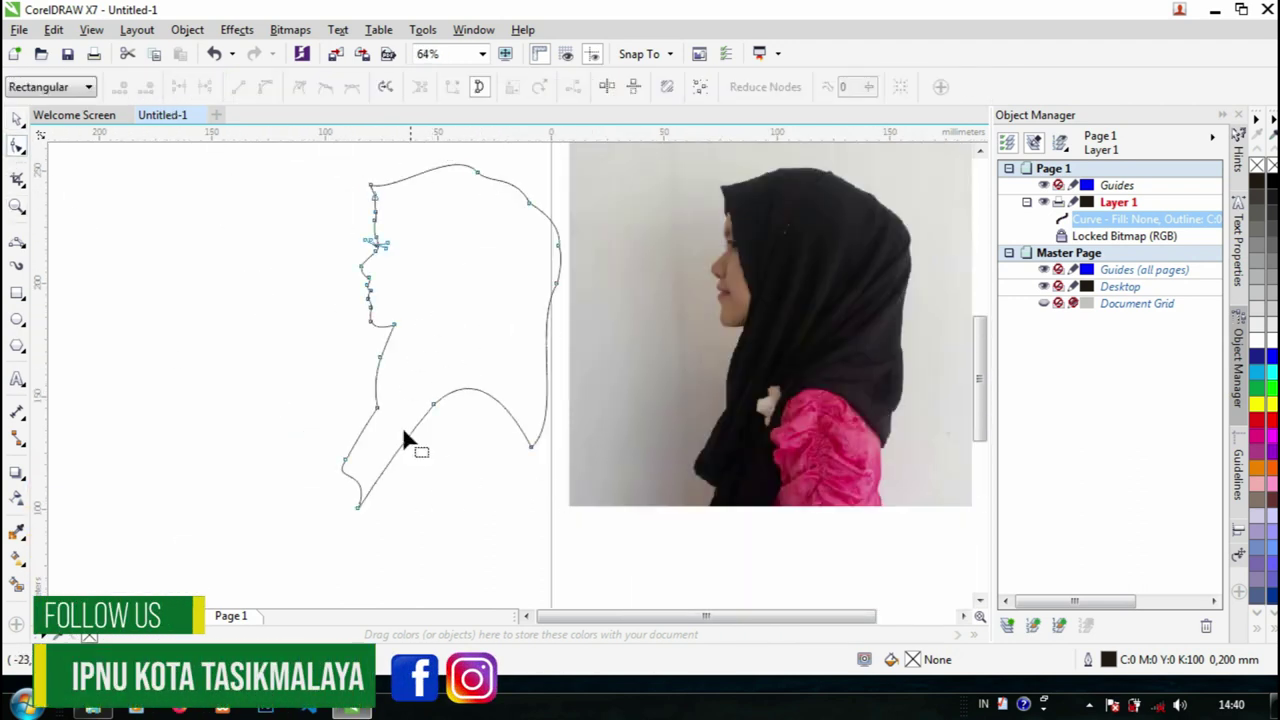
key("space")
scroll(433, 410, "up", 2)
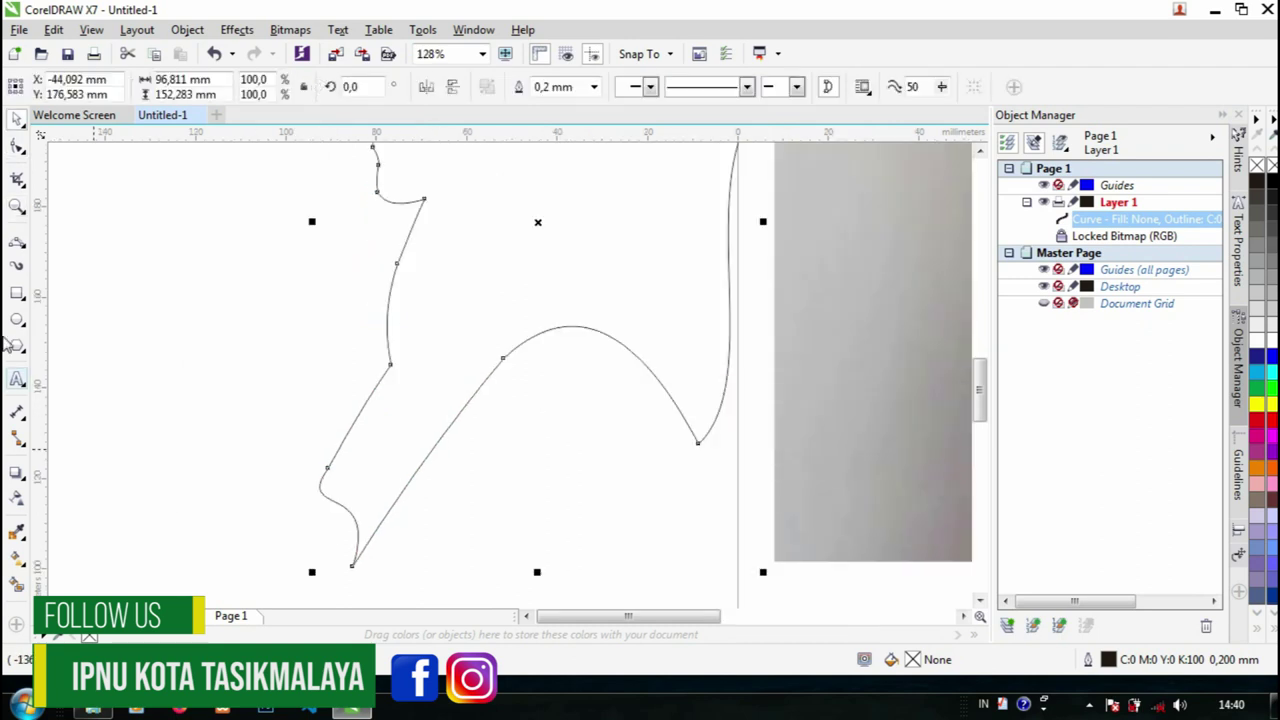
left_click(16, 148)
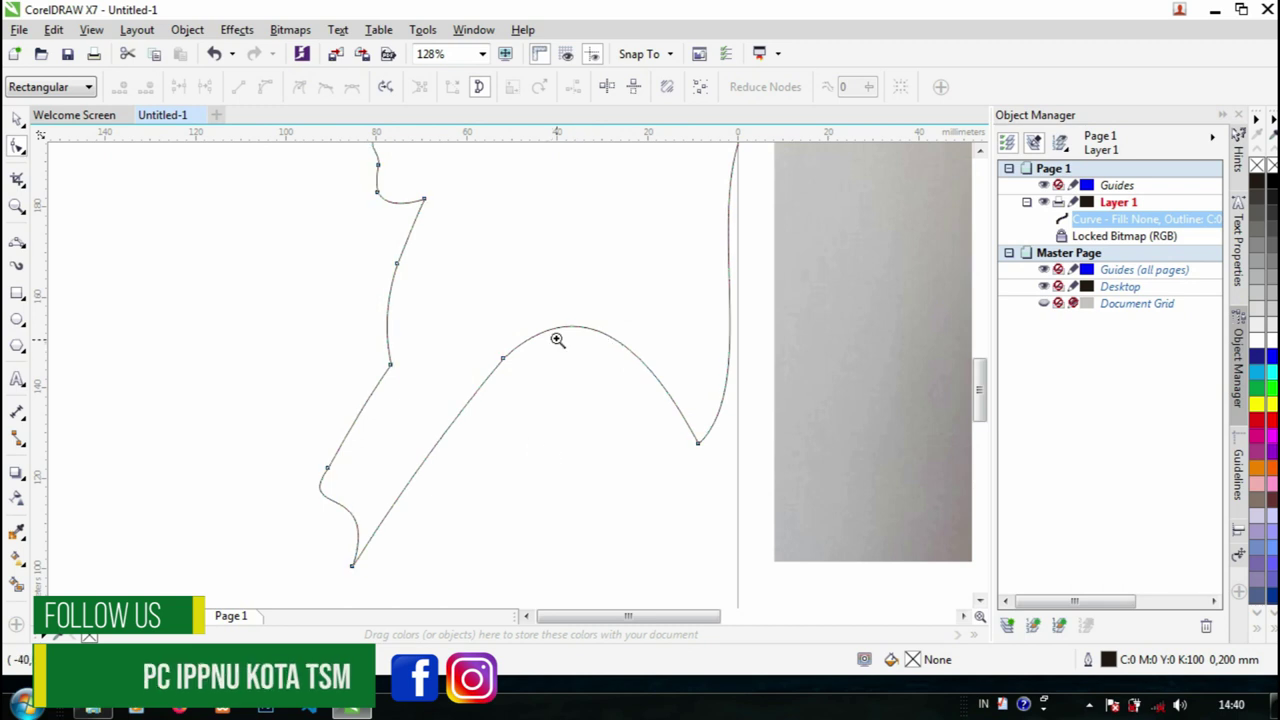
scroll(512, 376, "down", 2)
key("space")
scroll(622, 386, "up", 1)
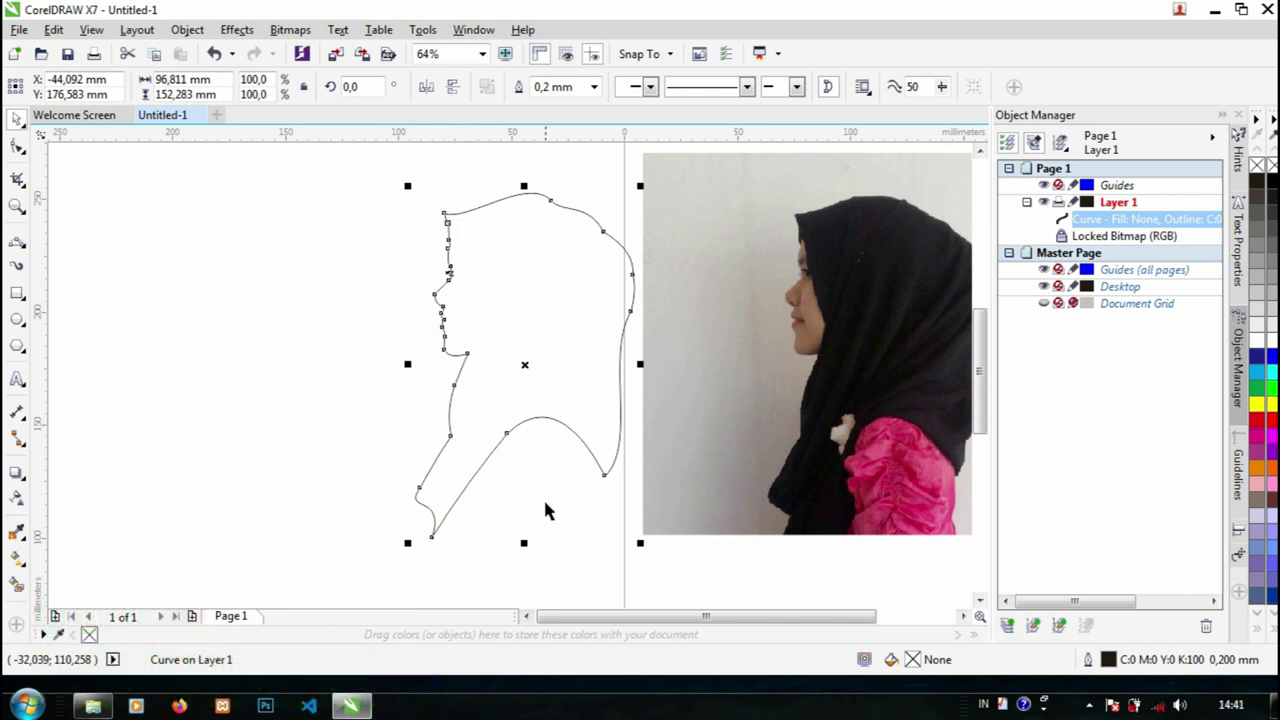
Delete the outer node on the headscarf's lower front edge and bend the segment below the neck into a gentle curve.
scroll(545, 510, "up", 2)
left_click_drag(978, 402, 983, 398)
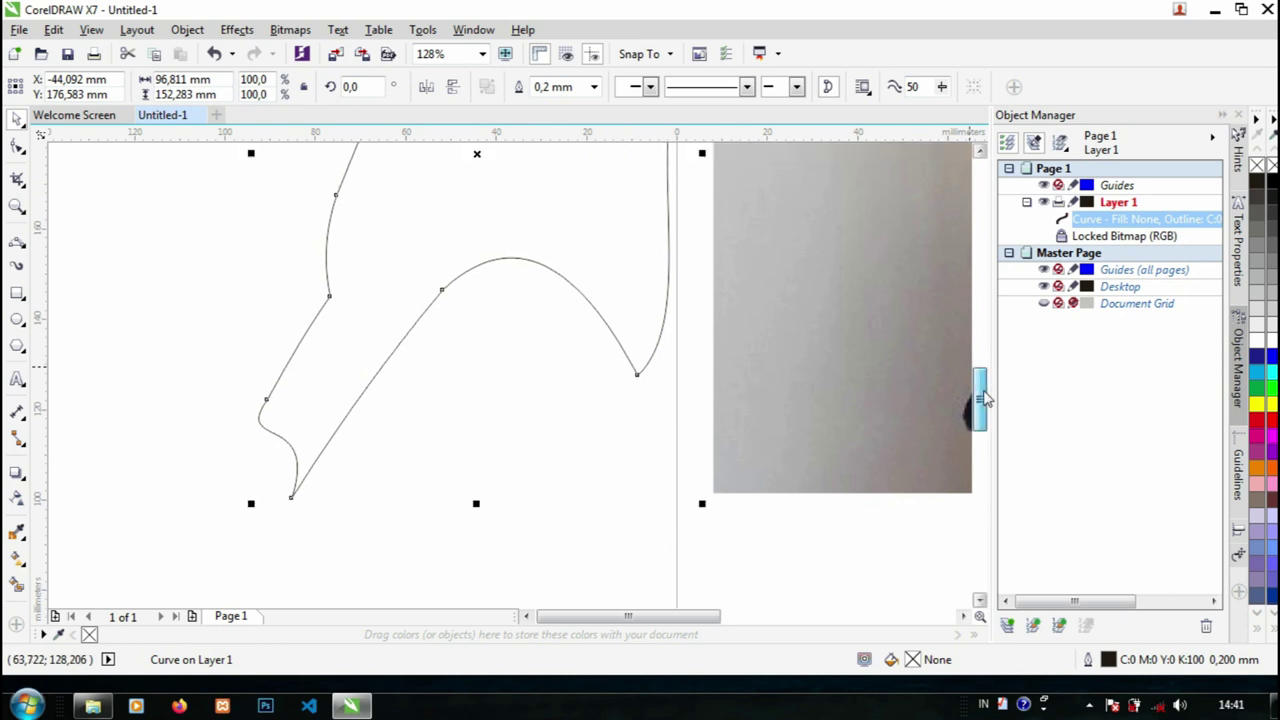
left_click(17, 146)
double_click(266, 399)
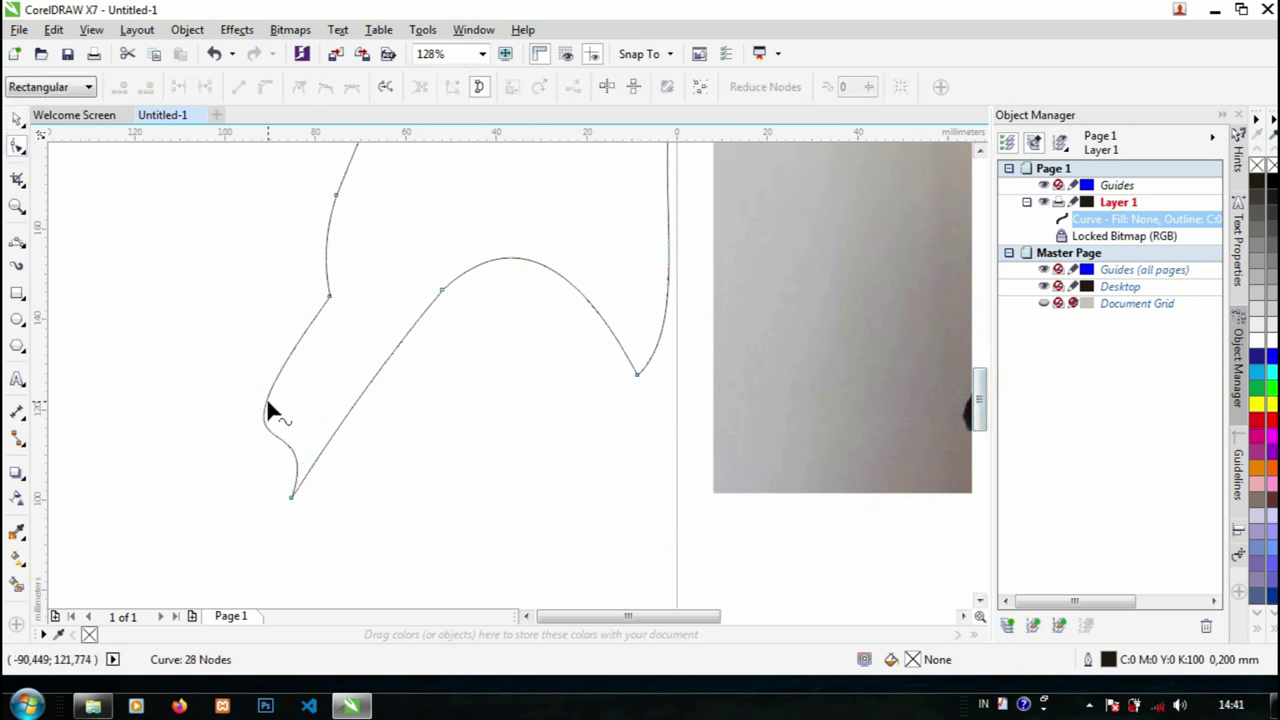
left_click(329, 297)
left_click_drag(187, 491, 271, 394)
scroll(417, 403, "down", 2)
scroll(487, 354, "up", 1)
key("space")
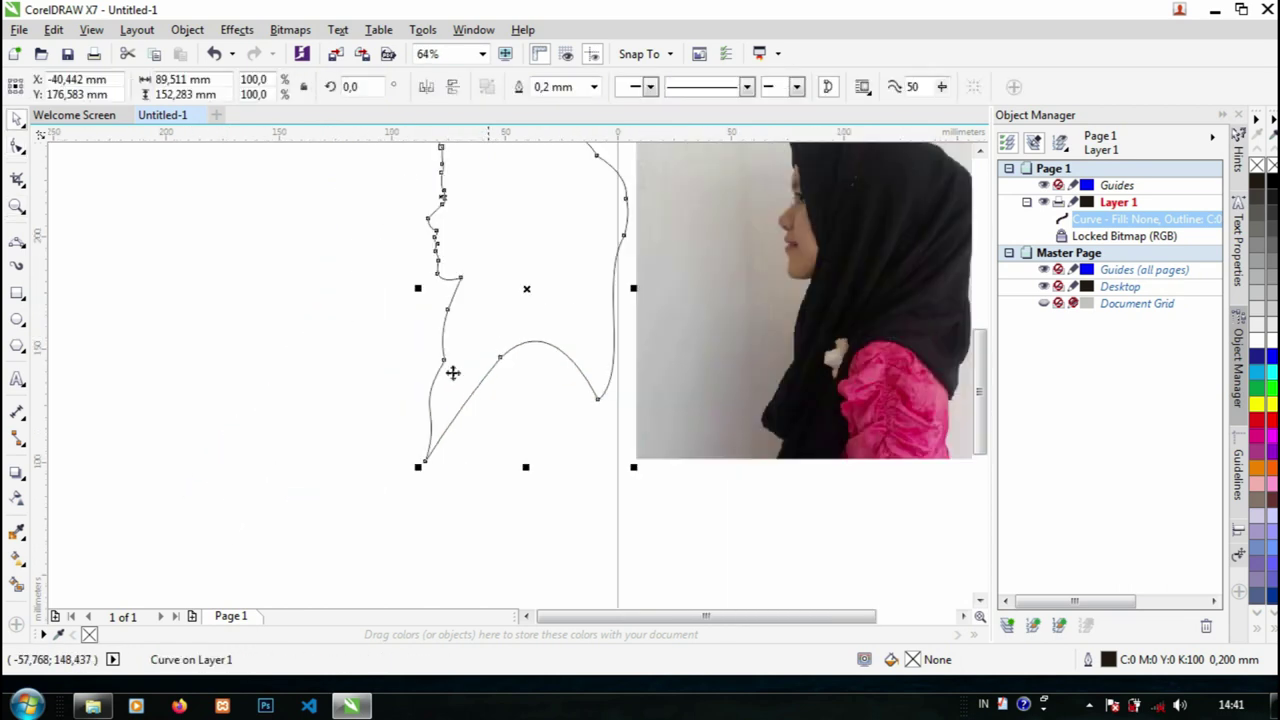
Delete the node on the arch of the bottom hem and select the lower back corner node.
left_click(19, 148)
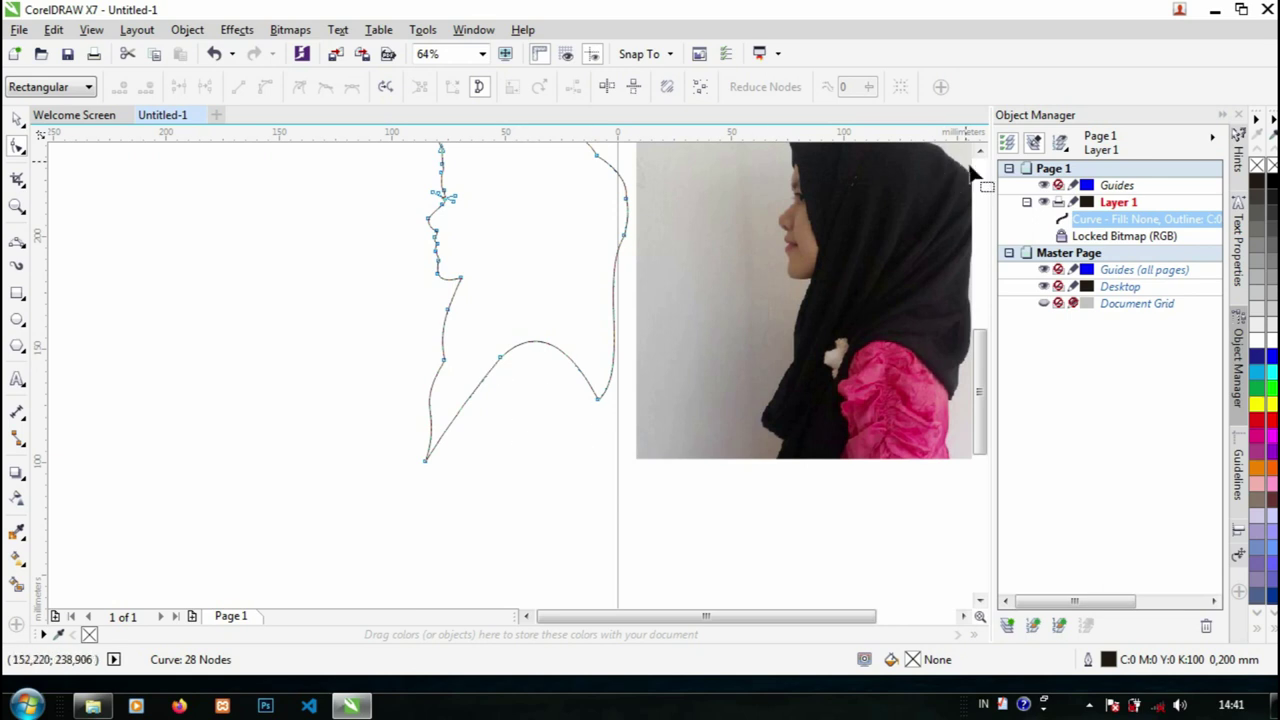
left_click(980, 152)
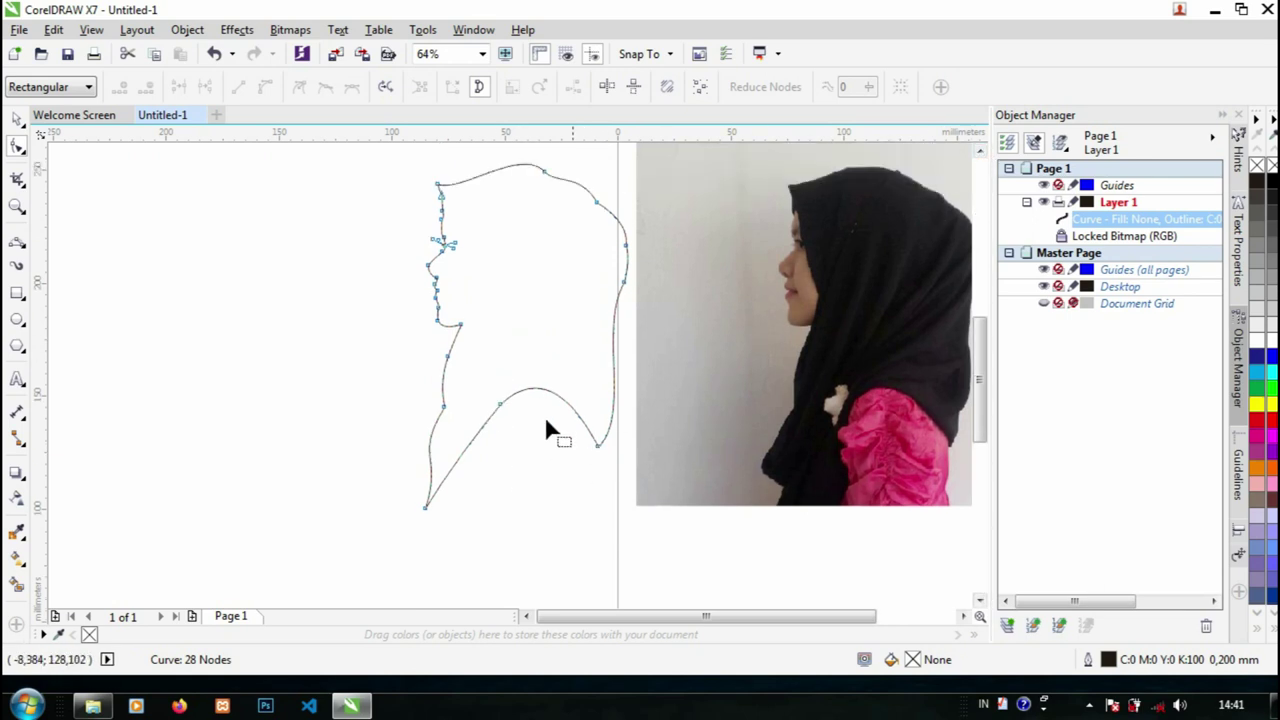
left_click(599, 446)
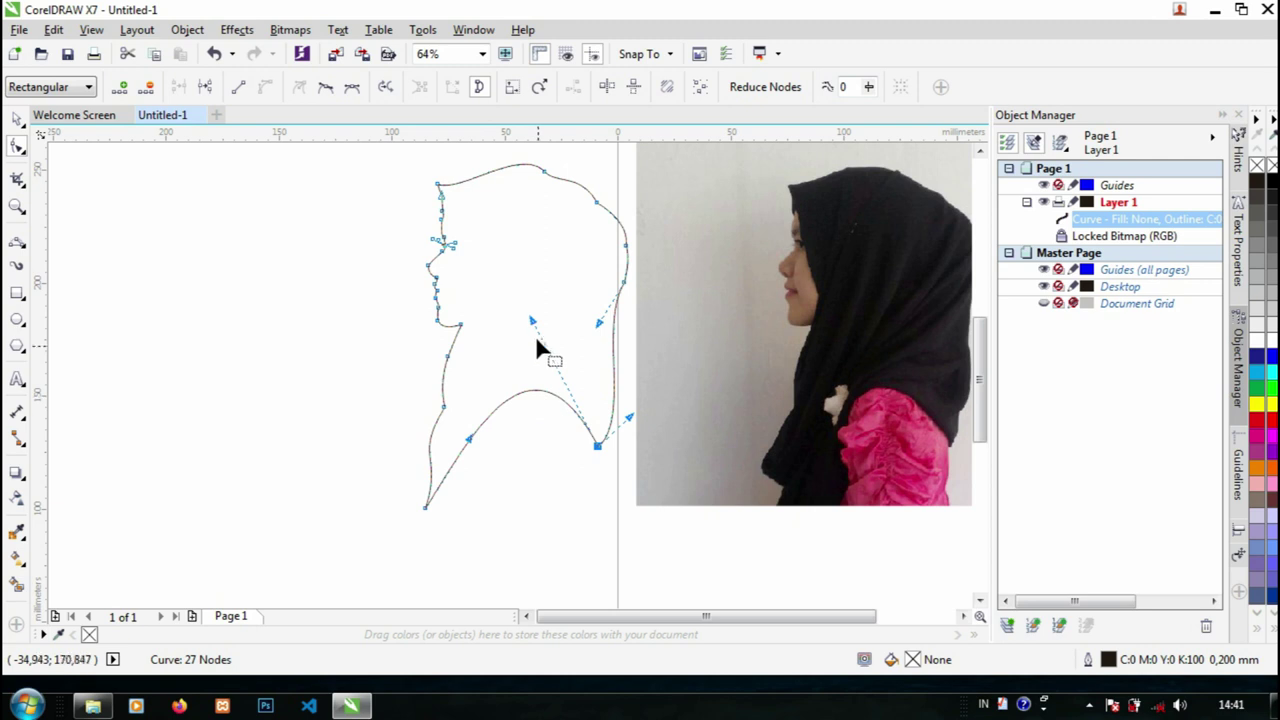
Try to pull the bottom hem's arch down into a shallow curve, then undo the reshaping.
left_click_drag(531, 329, 511, 493)
left_click_drag(468, 437, 468, 446)
left_click(496, 514)
key("z")
left_click(530, 396)
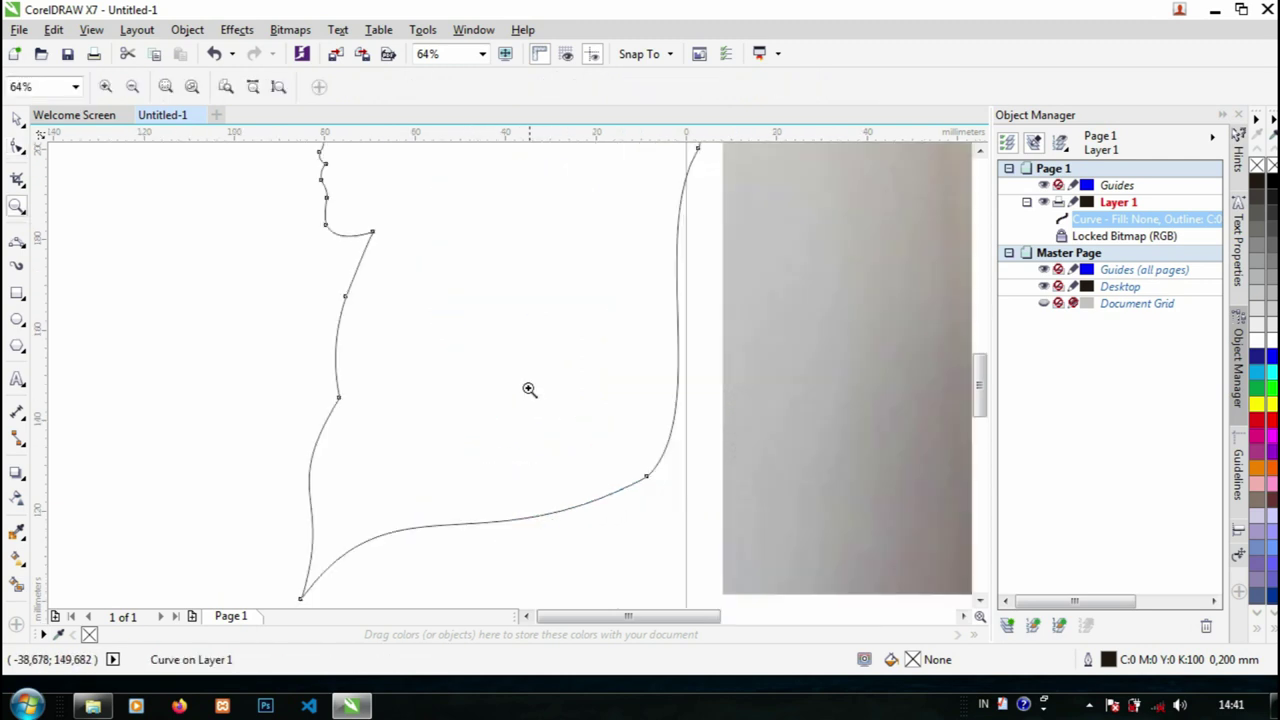
key("F3")
key("space")
key("ctrl+z")
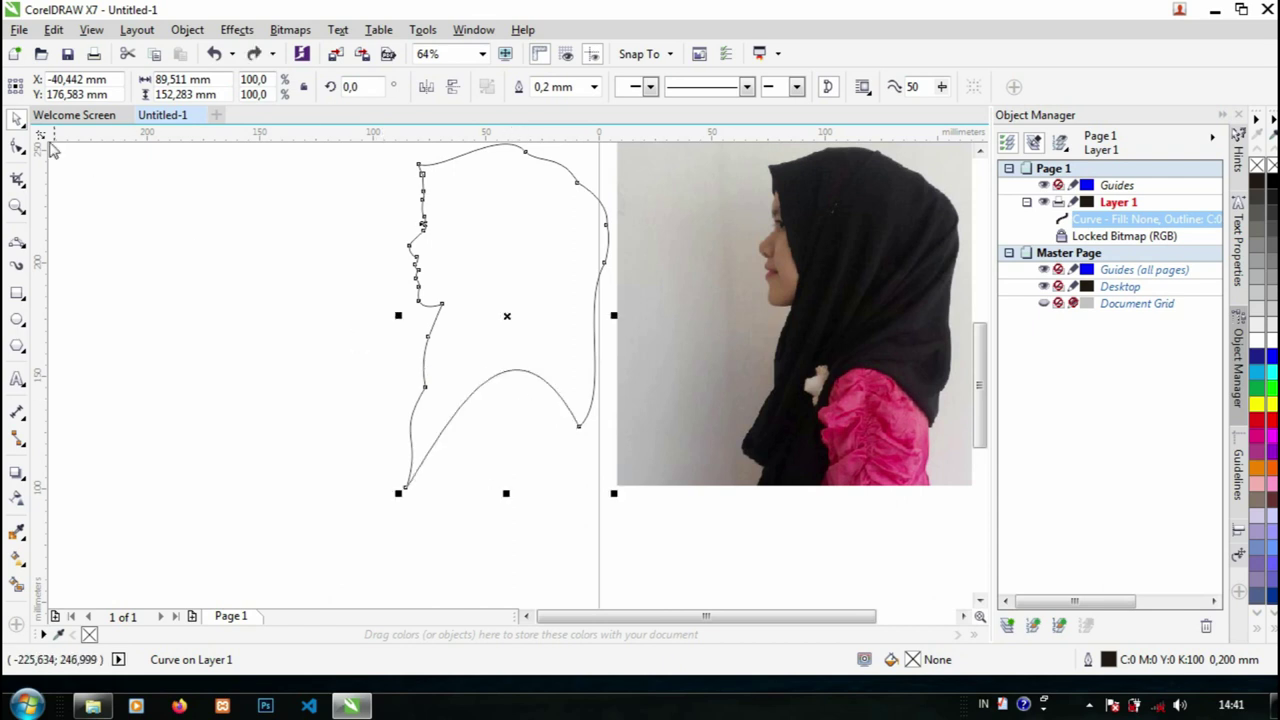
Try to reshape the bottom hem into an S-curve with both end handles, then undo the handle changes.
left_click(17, 146)
left_click_drag(452, 425, 519, 559)
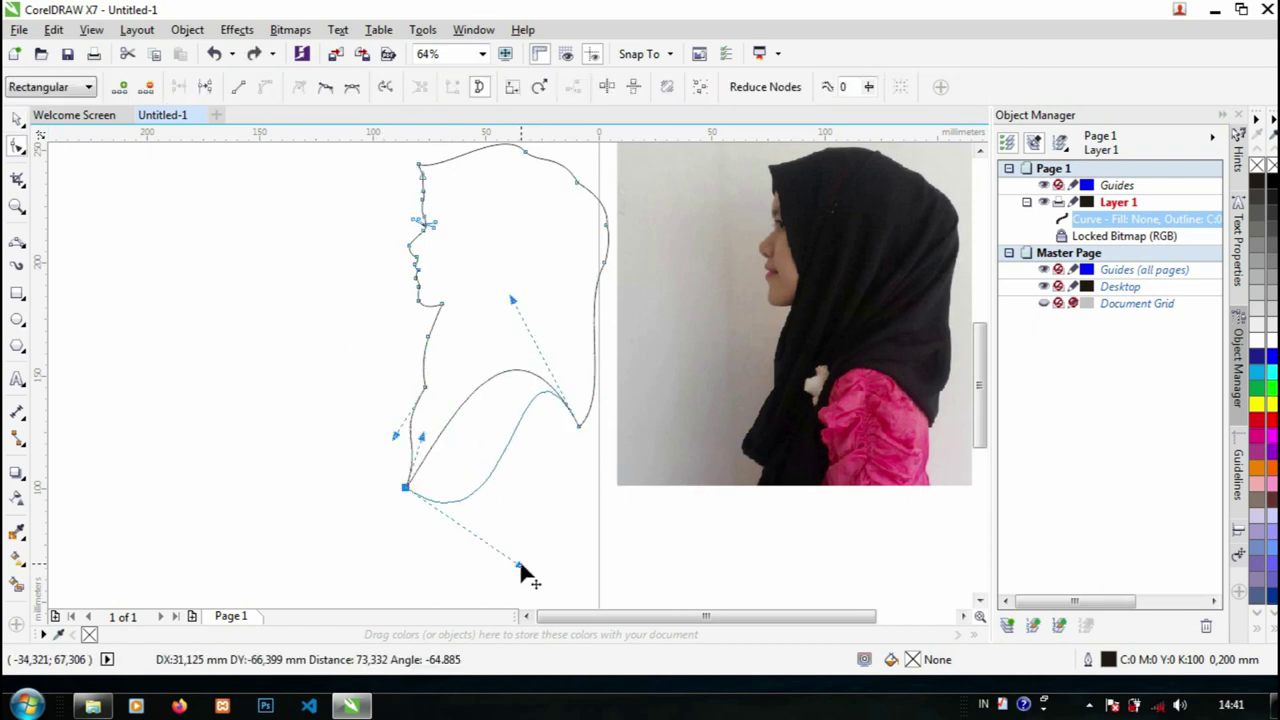
left_click_drag(512, 299, 571, 437)
left_click_drag(499, 533, 471, 355)
left_click_drag(568, 436, 538, 530)
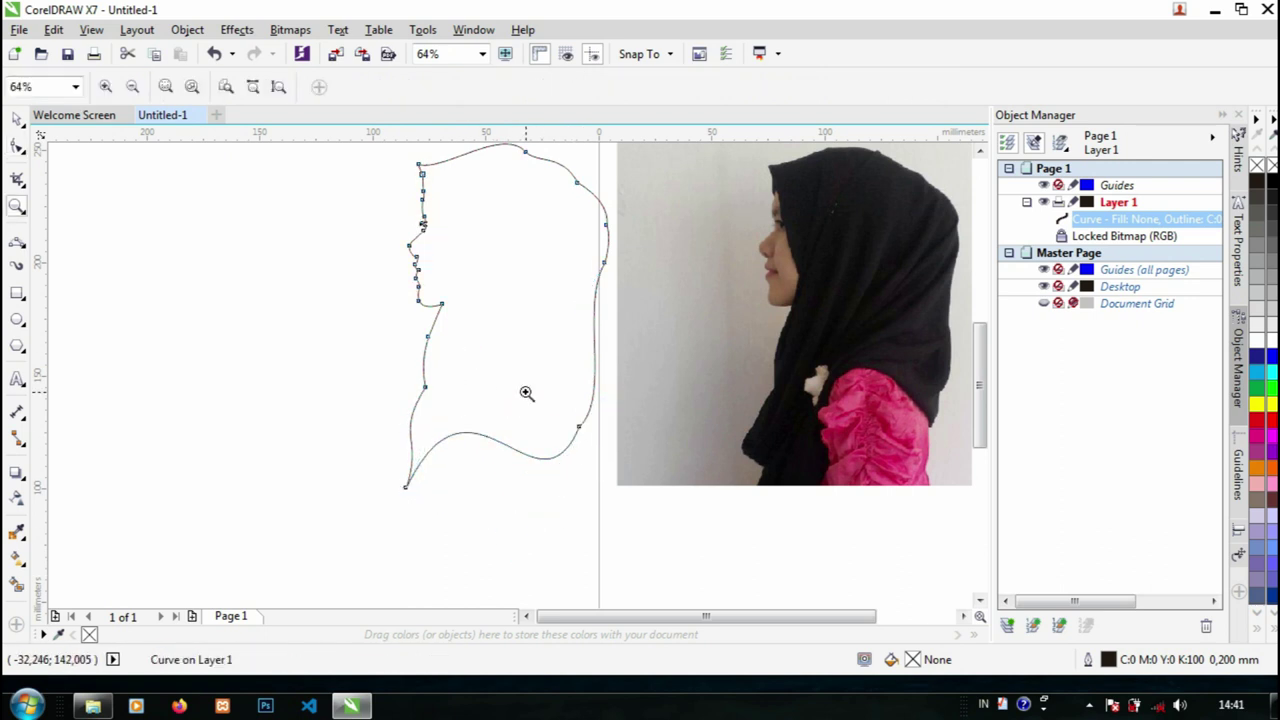
key("space")
key("z")
left_click(537, 380)
key("F3")
key("ctrl+z")
key("ctrl+z")
left_click(17, 149)
key("ctrl+z")
Adjust the handles at both ends of the bottom hem to rise smoothly from the front tip into an arch.
left_click_drag(476, 577, 440, 451)
left_click_drag(470, 307, 487, 279)
left_click_drag(443, 462, 458, 489)
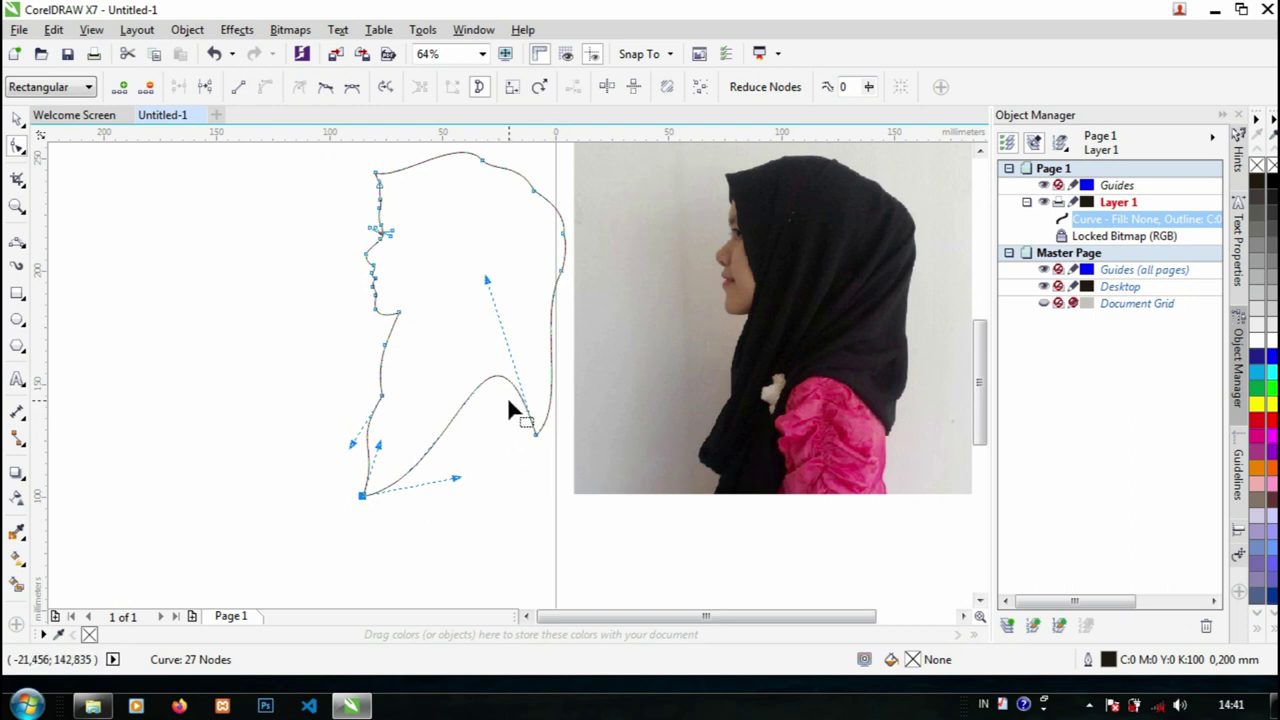
left_click_drag(487, 282, 480, 262)
left_click_drag(457, 478, 432, 489)
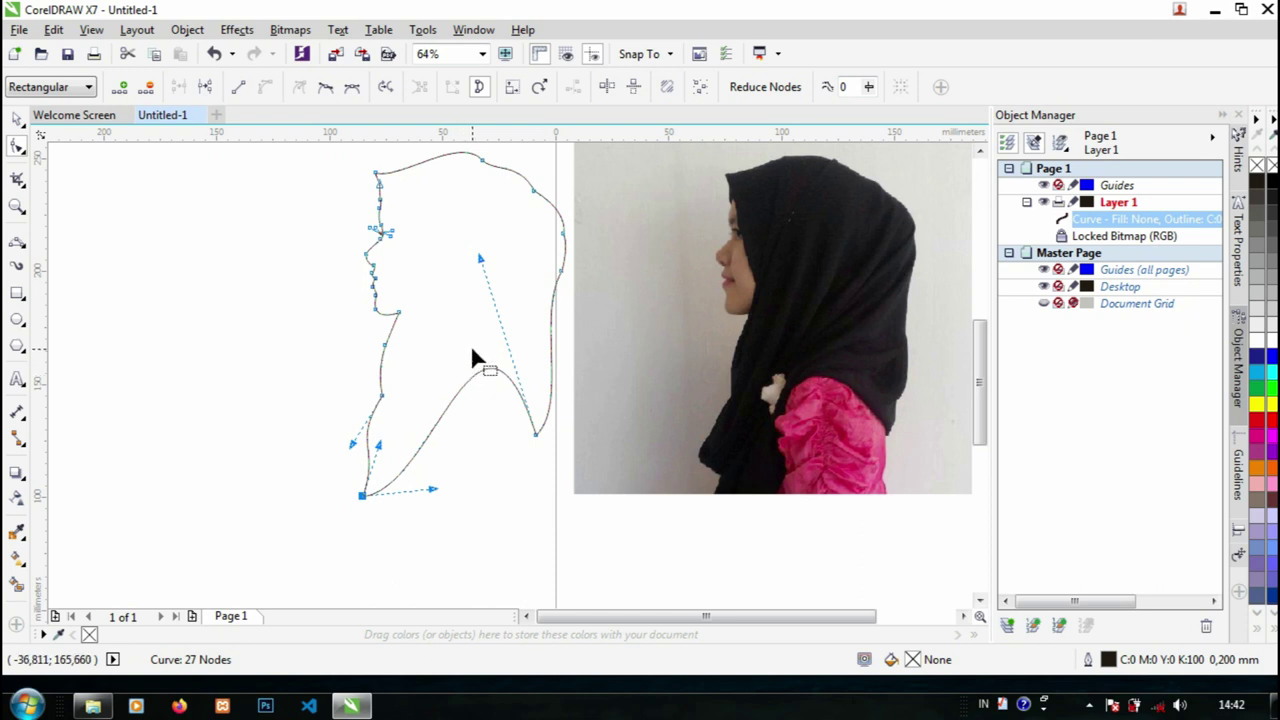
Delete the two intermediate nodes on the forehead line between the headscarf edge and the brow.
key("z")
left_click(426, 265)
key("space")
key("z")
left_click(506, 353)
right_click(497, 351)
key("space")
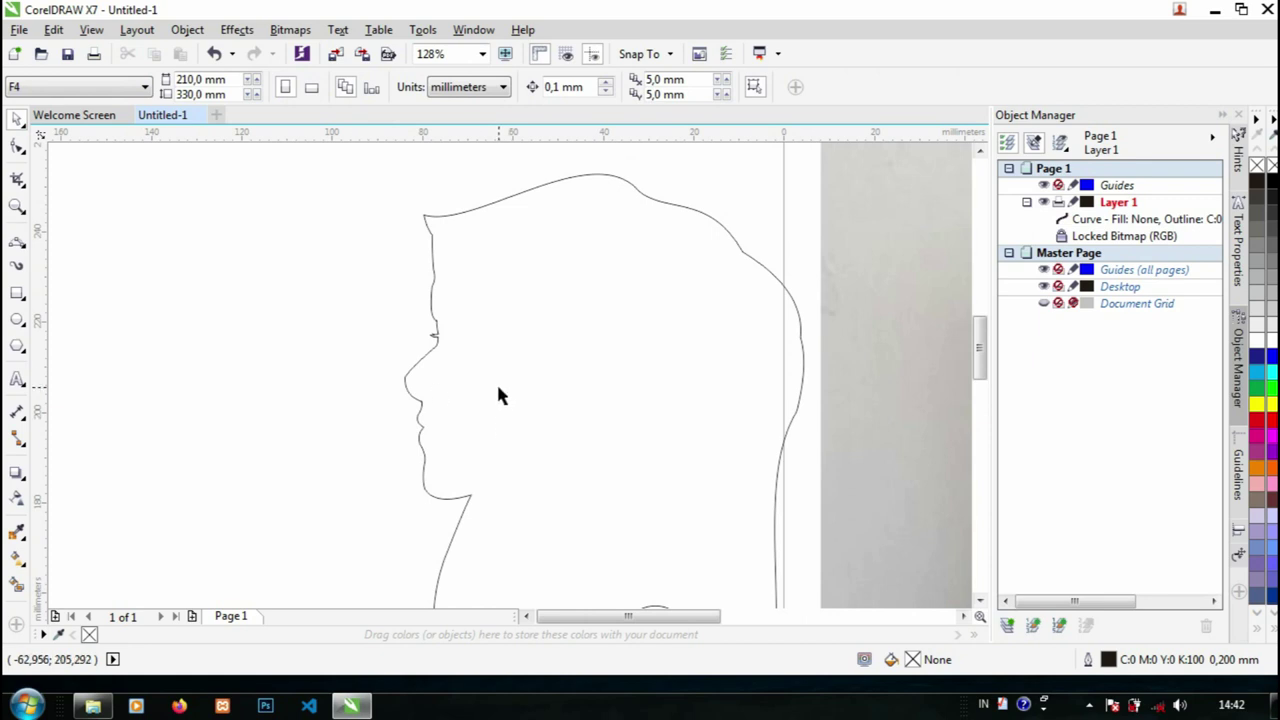
key("z")
left_click(503, 346)
key("space")
scroll(435, 290, "up", 3)
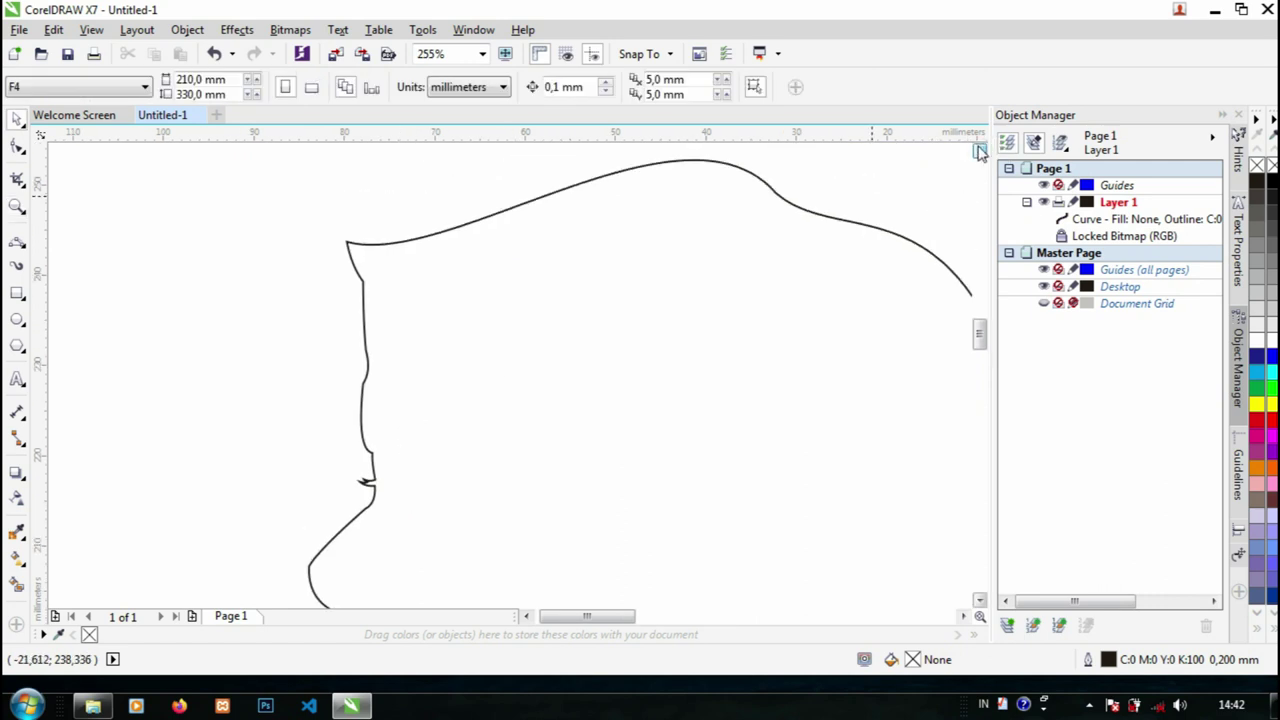
left_click(374, 369)
double_click(368, 367)
left_click(371, 453)
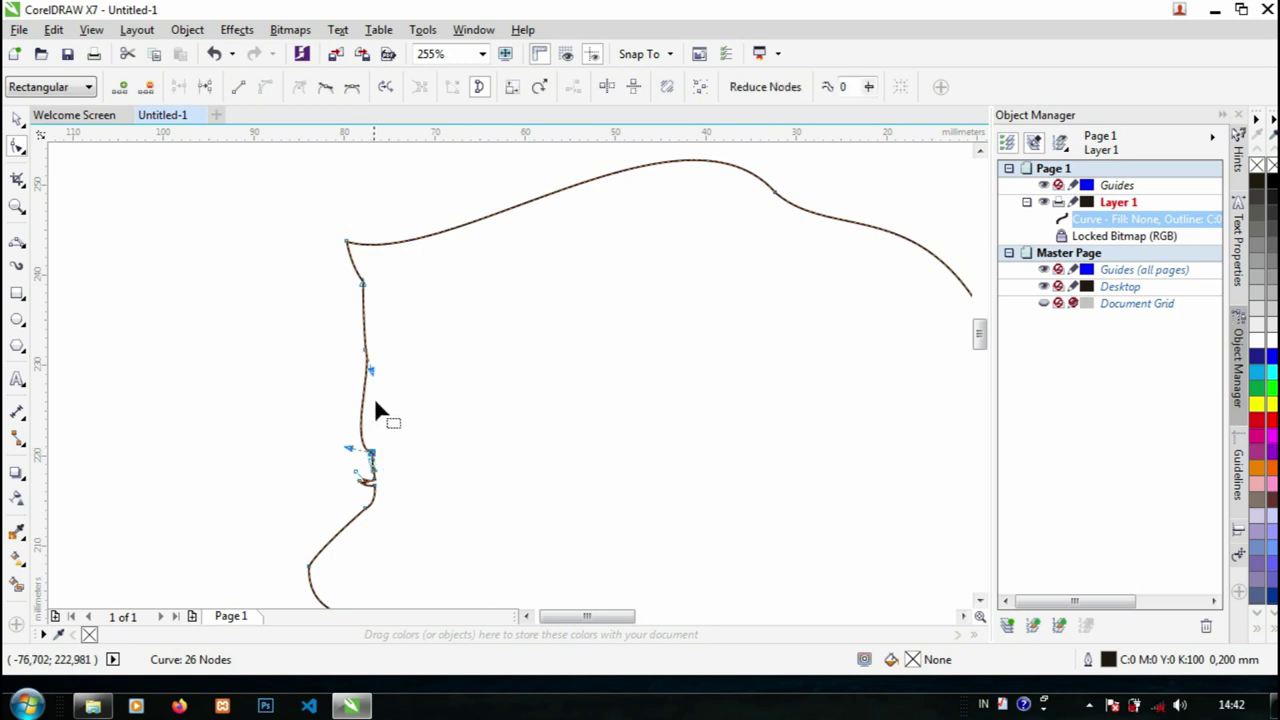
double_click(365, 350)
double_click(366, 297)
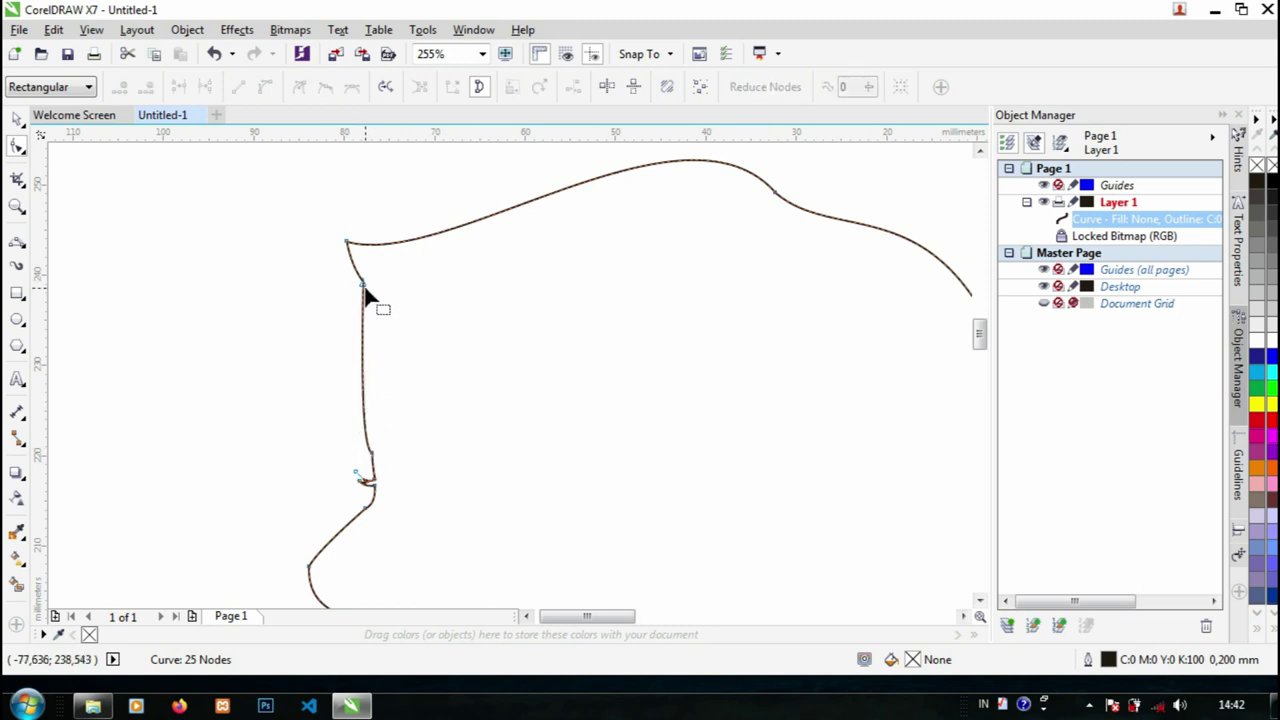
Adjust the handles of the forehead segment to bend it inward below the headscarf edge and curve toward the brow.
left_click(364, 286)
left_click_drag(364, 322, 407, 338)
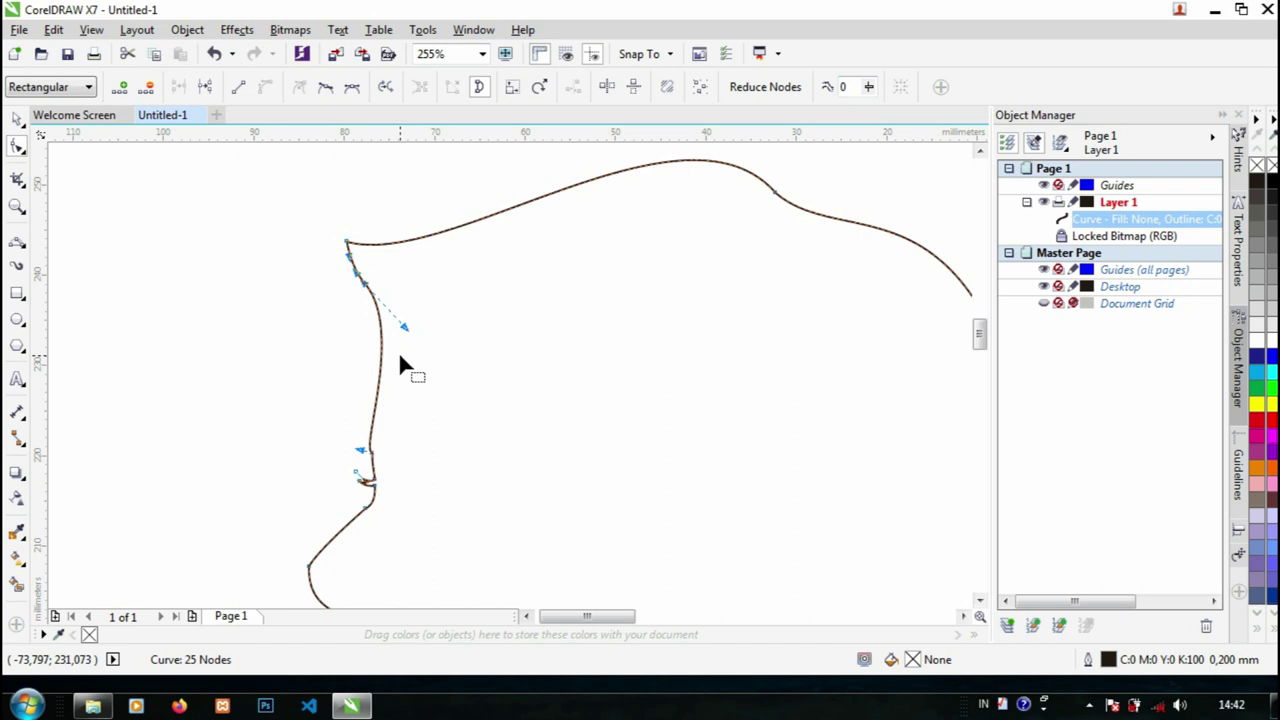
left_click_drag(360, 449, 355, 390)
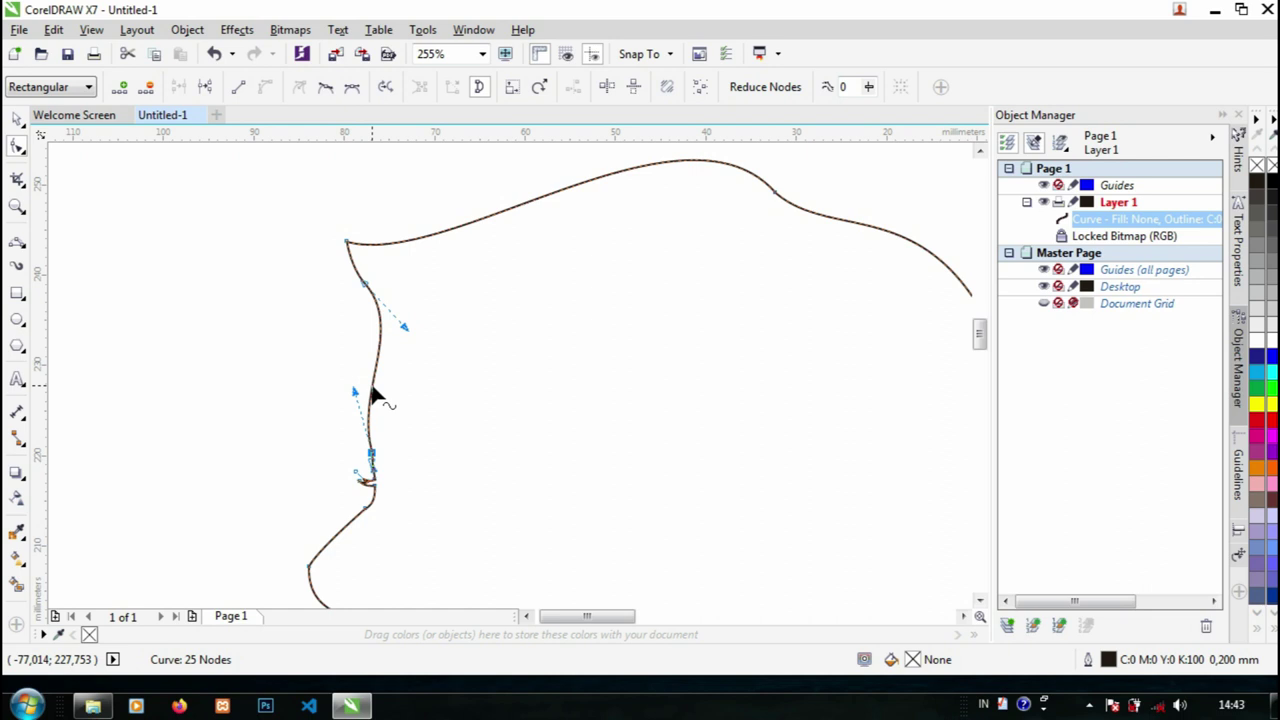
Adjust the curve handle at the headscarf's front tip so the top edge dips slightly more before rising.
key("z")
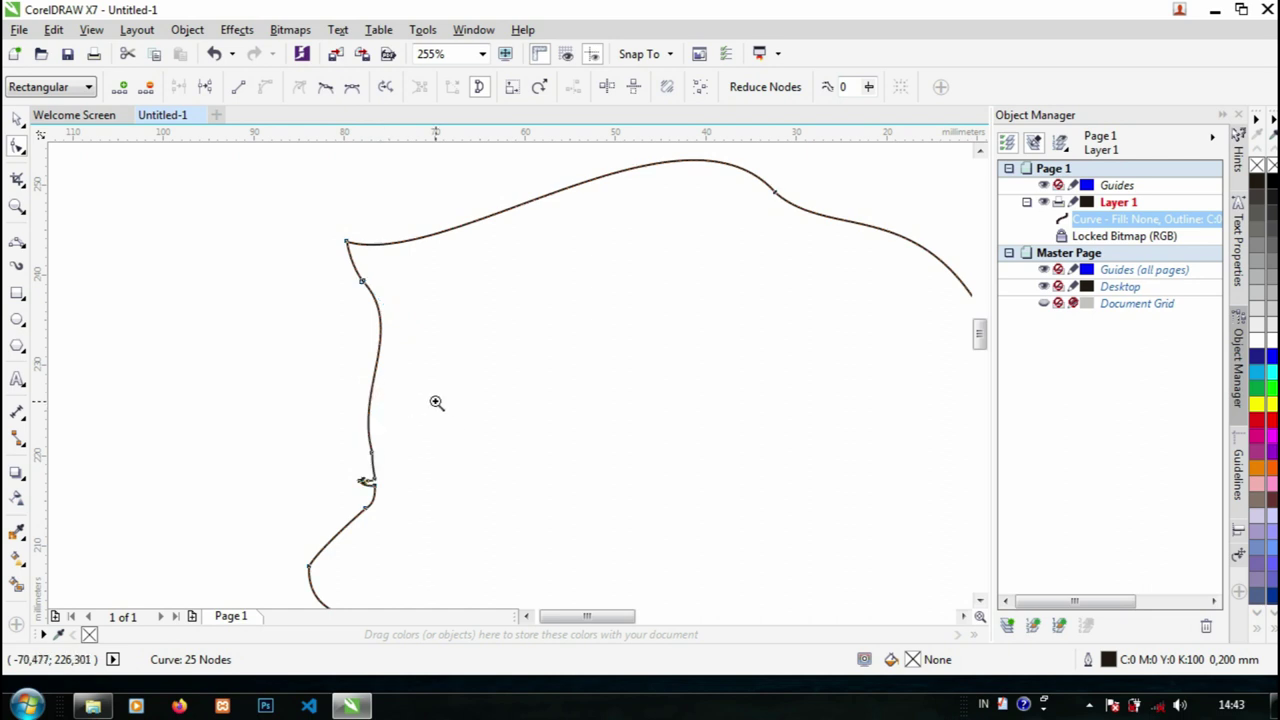
key("F3")
key("F3")
left_click(489, 448)
left_click(574, 320)
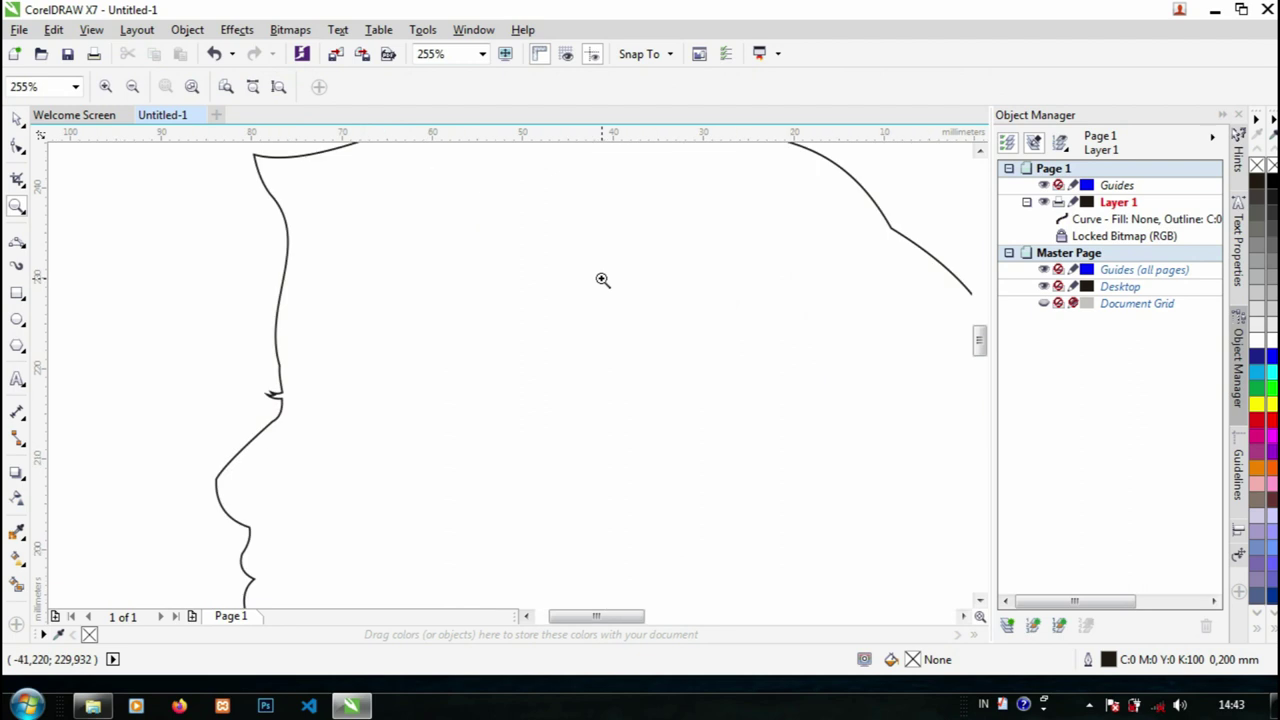
key("F3")
key("F3")
left_click(539, 362)
key("F2")
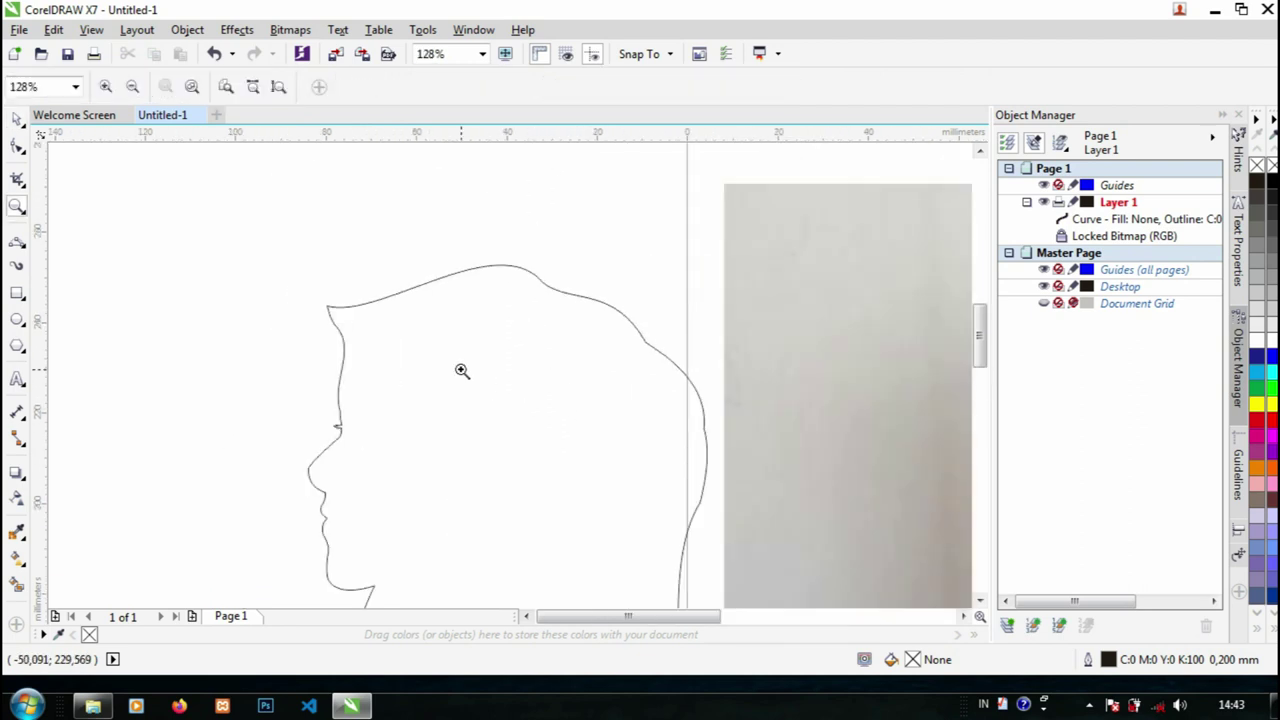
left_click(461, 369)
left_click(16, 146)
left_click(274, 283)
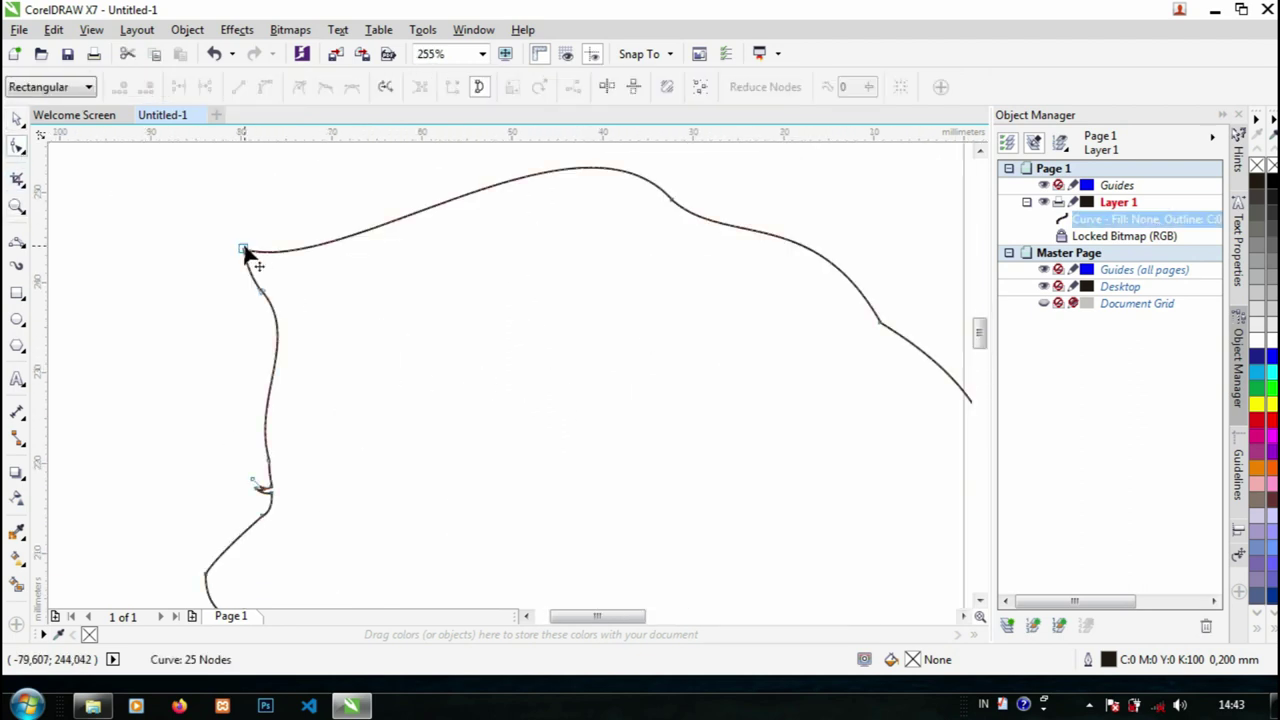
left_click(245, 251)
left_click_drag(345, 277, 356, 281)
Examine the whole traced outline beside the reference photo.
key("F2")
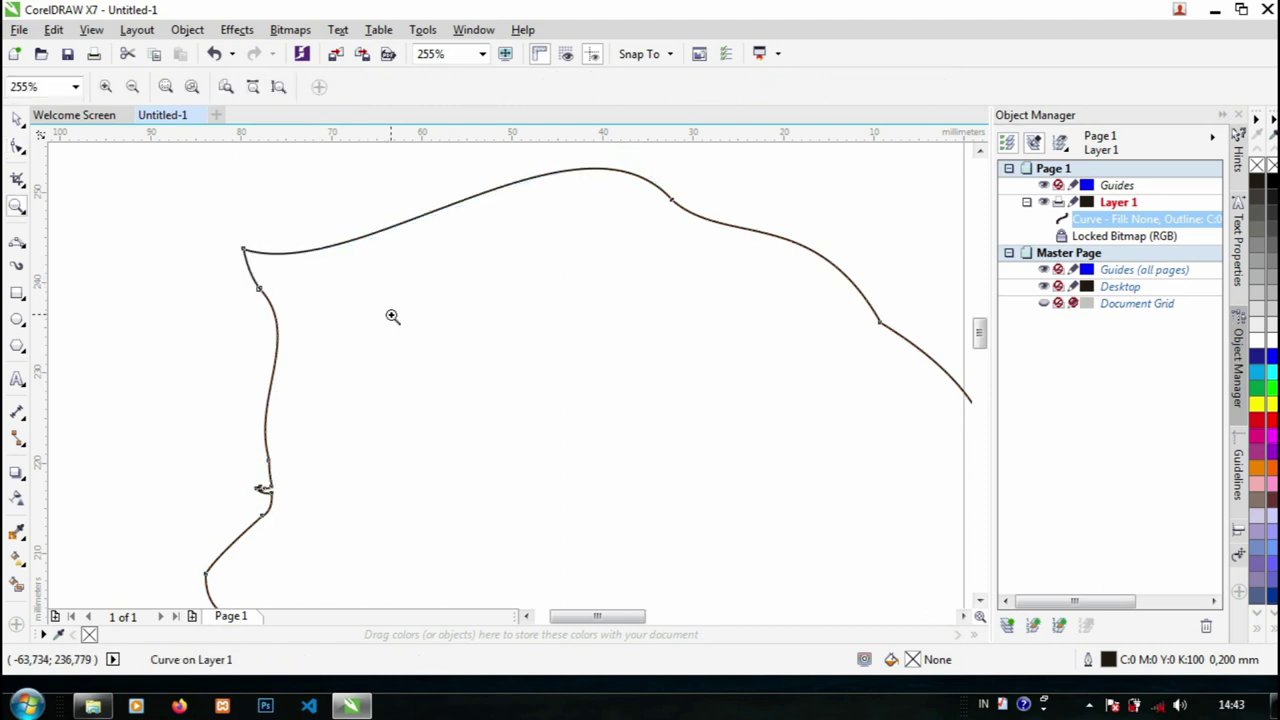
key("F3")
key("F3")
key("F3")
left_click(514, 425)
key("F3")
key("F2")
left_click(523, 383)
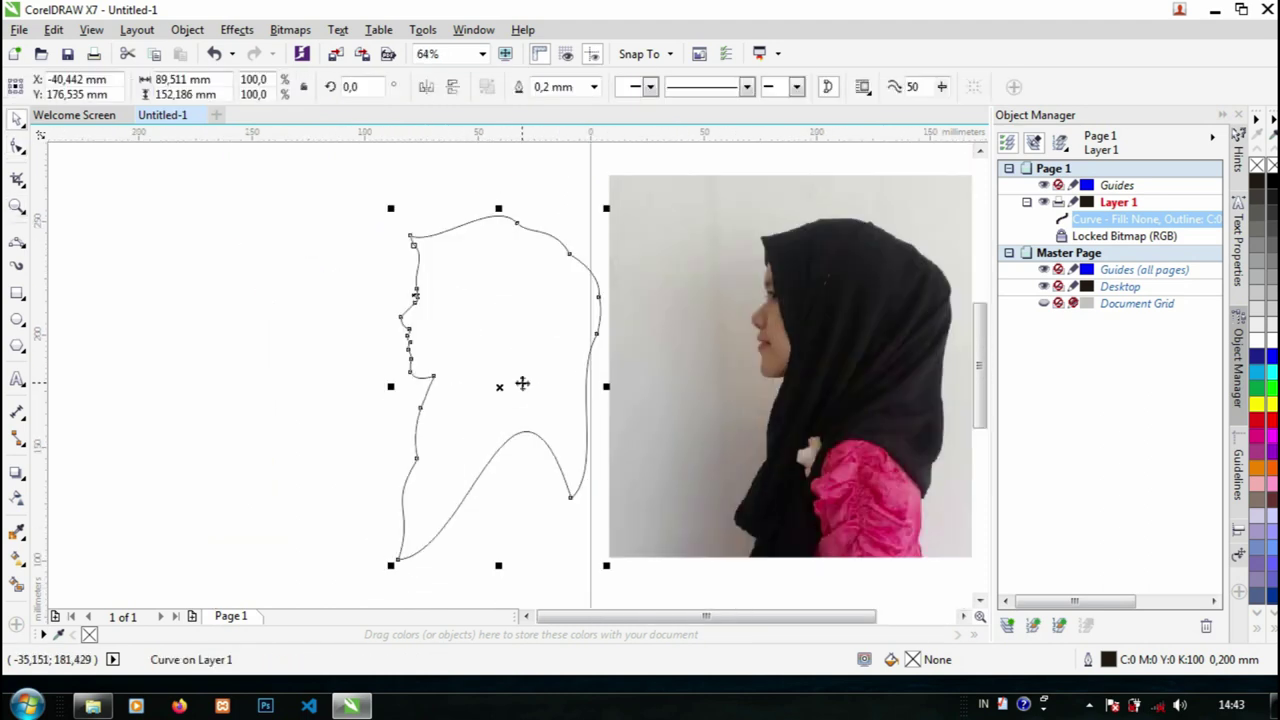
left_click(732, 334)
key("F2")
left_click(562, 379)
key("F3")
left_click(474, 351)
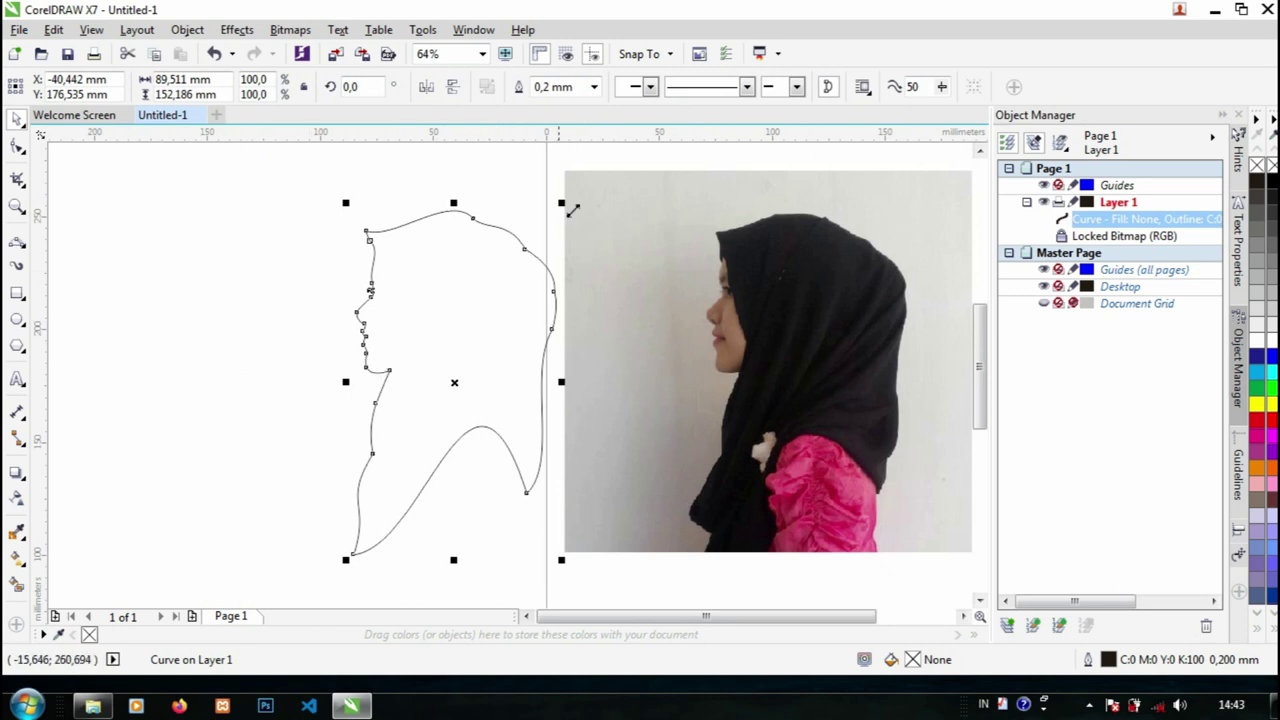
Apply a uniform fill to the headscarf-and-face outline and try out green and blue shades.
double_click(915, 661)
left_click(571, 251)
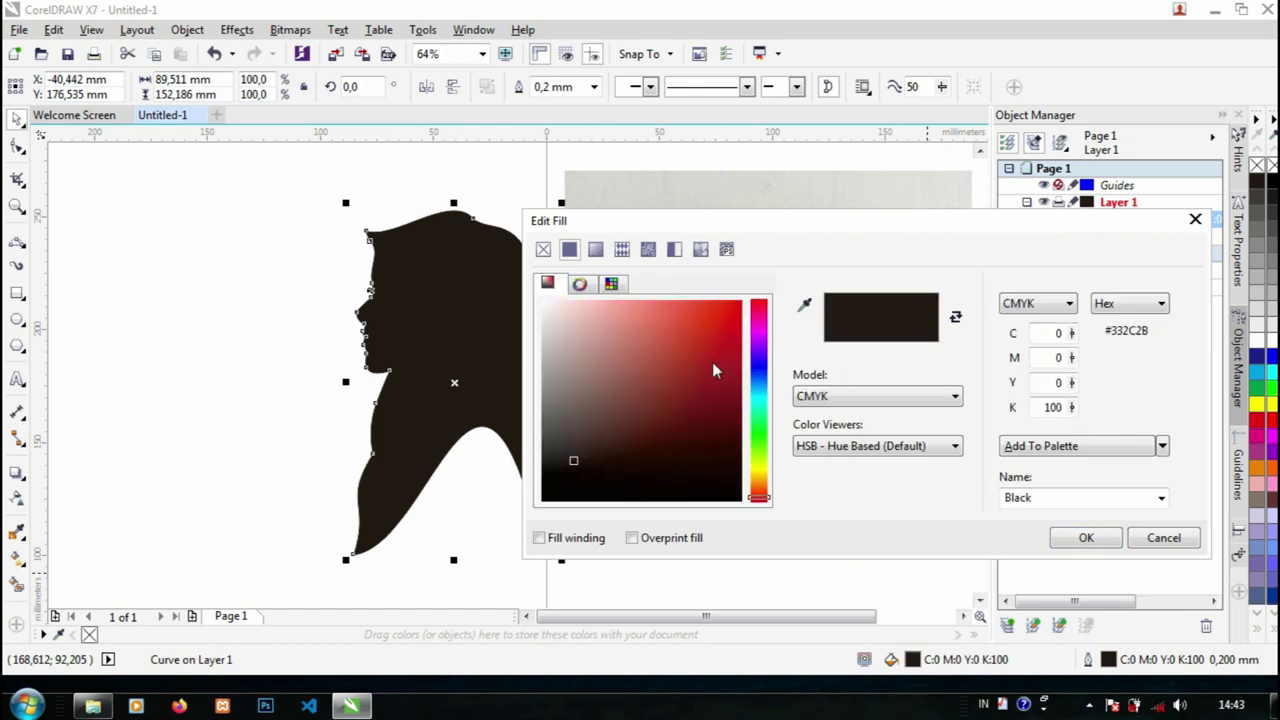
mouse_move(712, 331)
left_mouse_down()
mouse_move(683, 380)
mouse_move(610, 349)
mouse_move(680, 411)
mouse_move(714, 349)
mouse_move(700, 343)
left_mouse_up()
left_click(759, 335)
left_click(762, 425)
left_click_drag(761, 420, 760, 385)
mouse_move(694, 349)
left_mouse_down()
mouse_move(645, 335)
mouse_move(760, 433)
left_mouse_up()
left_click_drag(720, 377, 695, 353)
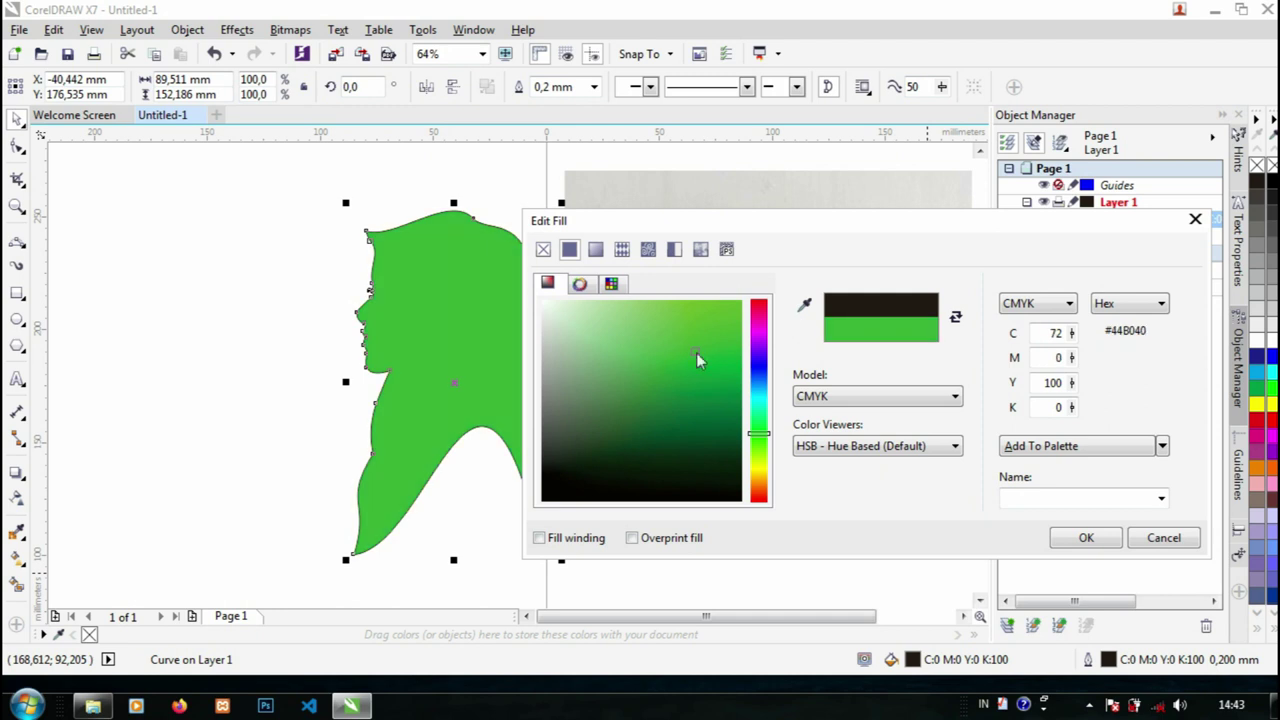
mouse_move(766, 438)
left_mouse_down()
mouse_move(760, 368)
mouse_move(663, 323)
left_mouse_up()
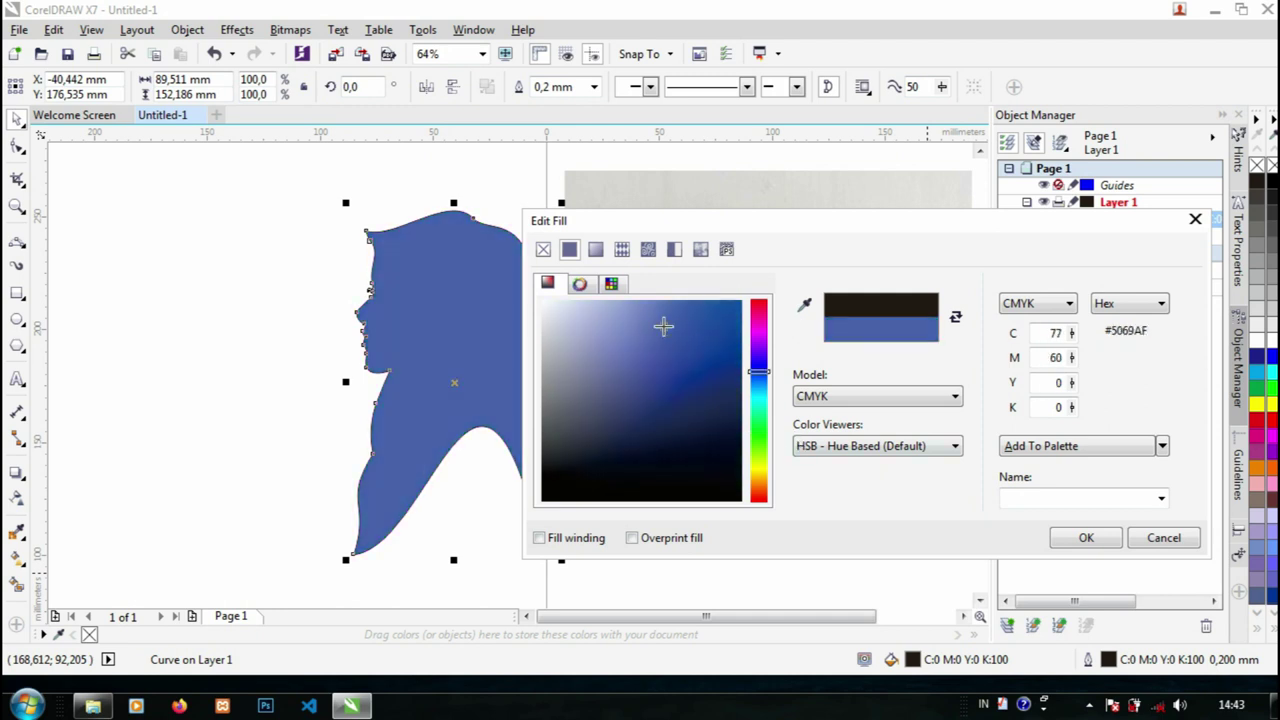
Set the outline's fill to a deep black of C 93, M 88, Y 89, K 80.
left_click_drag(762, 380, 762, 400)
left_click_drag(690, 358, 519, 517)
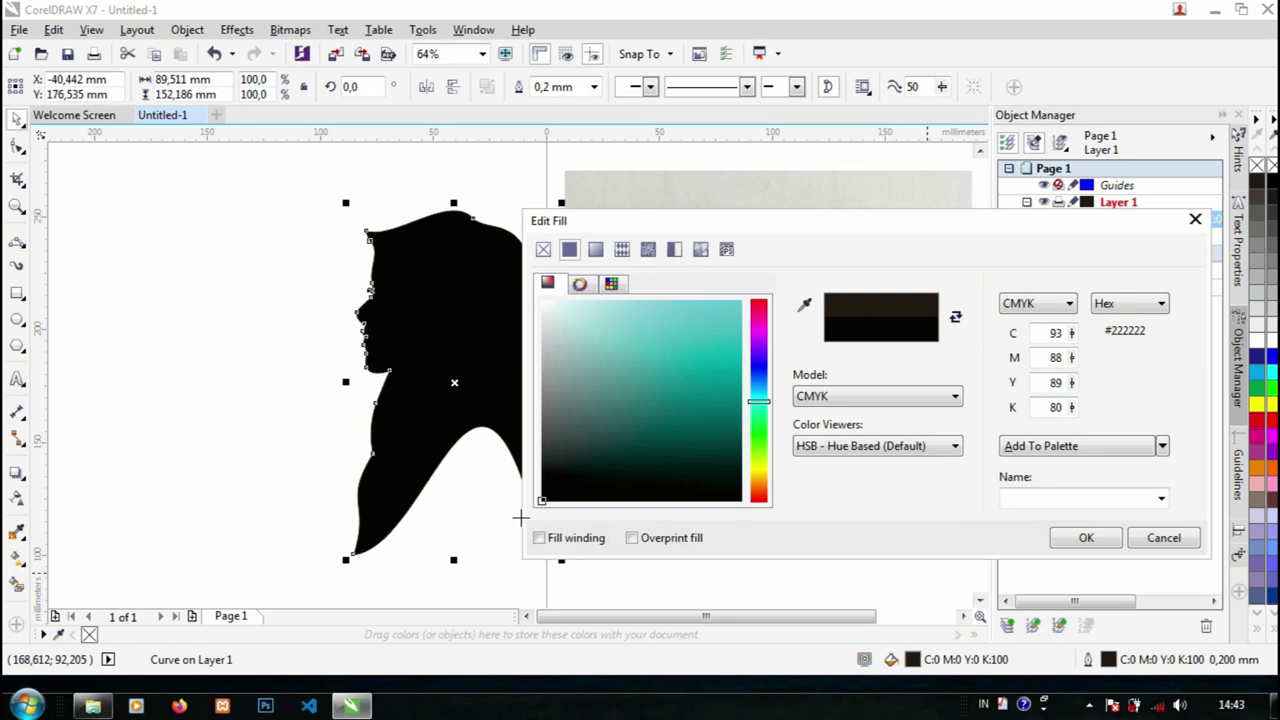
left_click(1088, 543)
Compare the filled silhouette with the headscarf and face in the photo.
left_click_drag(443, 394, 544, 403)
scroll(537, 360, "up", 1)
scroll(537, 360, "down", 1)
left_click(538, 360)
left_click(768, 346)
scroll(415, 381, "down", 1)
scroll(531, 365, "up", 1)
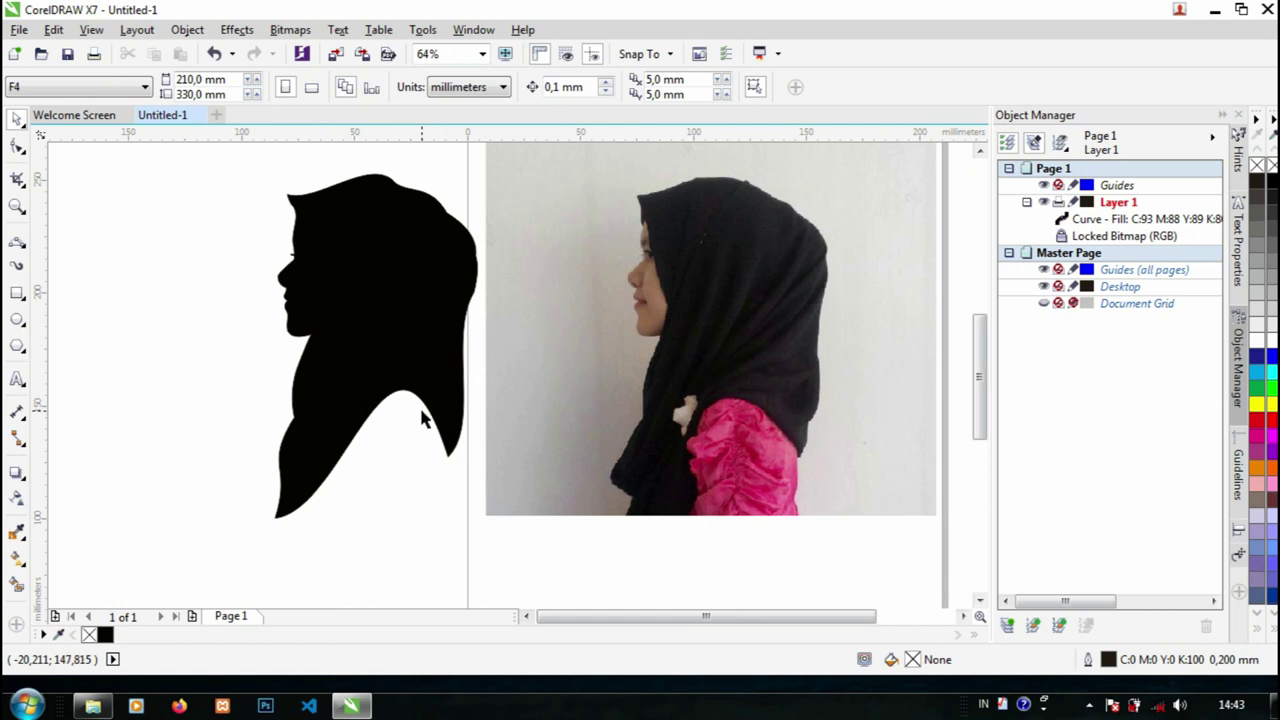
scroll(423, 366, "down", 1)
scroll(429, 352, "up", 1)
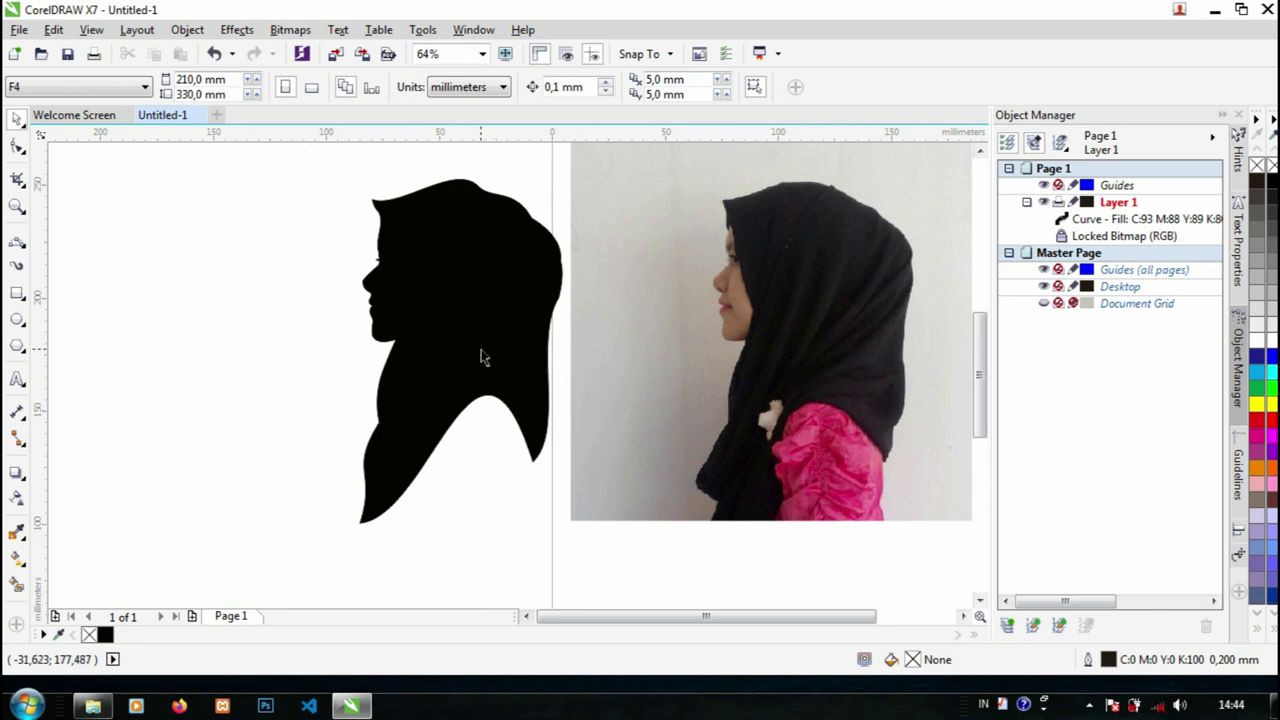
scroll(510, 360, "up", 1)
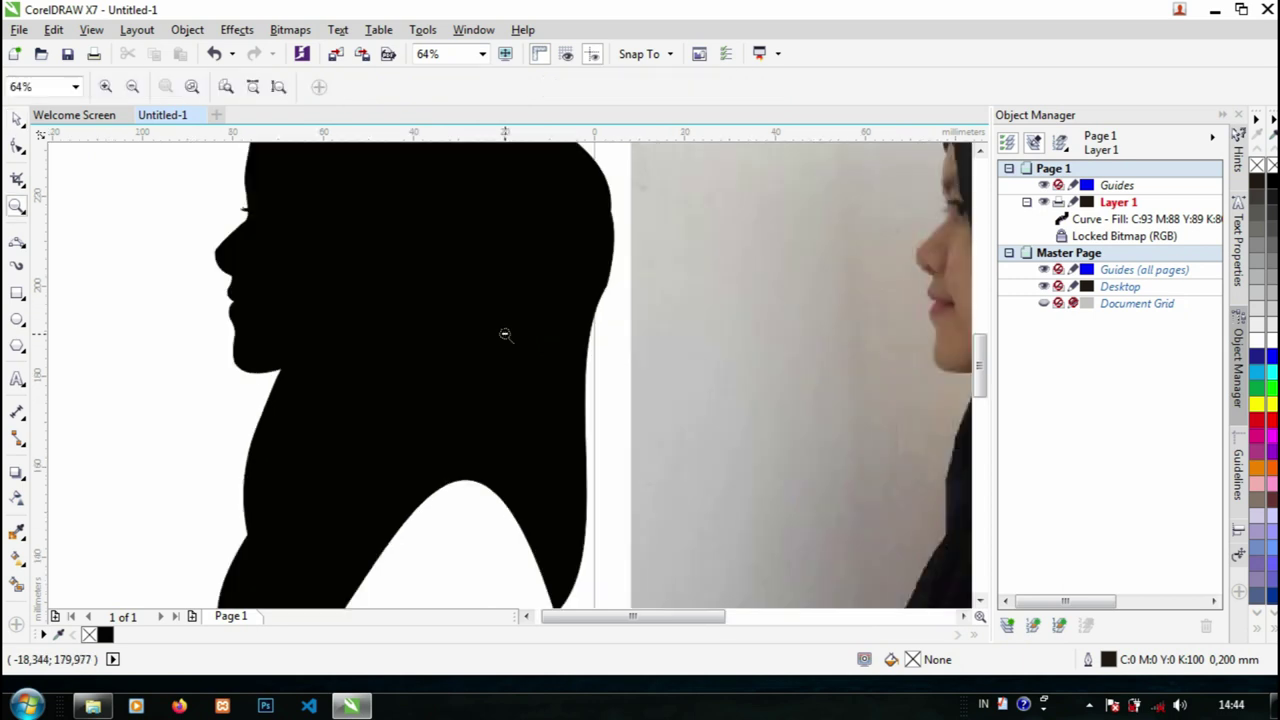
scroll(506, 340, "down", 1)
Move the black silhouette farther to the left, away from the photo.
left_click_drag(506, 346, 396, 315)
key("z")
scroll(506, 385, "up", 1)
scroll(498, 355, "down", 1)
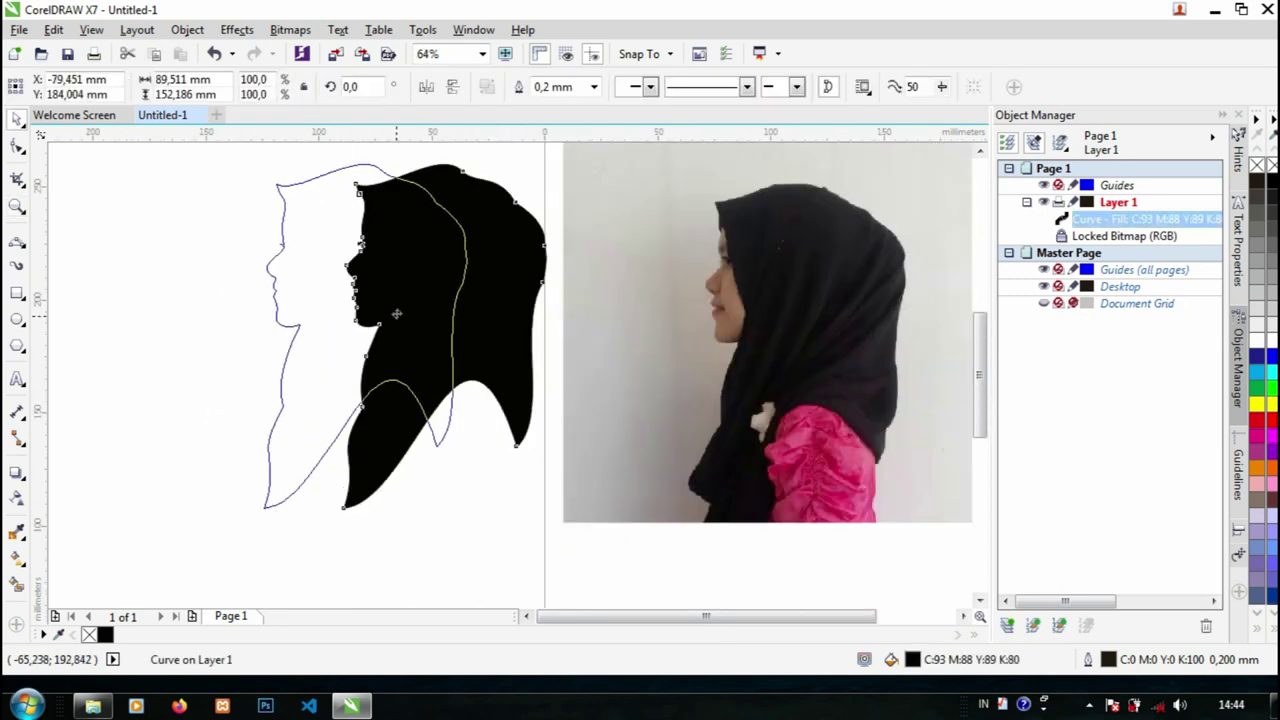
scroll(406, 315, "down", 2)
scroll(470, 371, "up", 1)
Try a square frame about 233 mm wide to the left of the silhouette, and delete it.
left_click(16, 292)
left_click_drag(157, 246, 421, 510)
key("space")
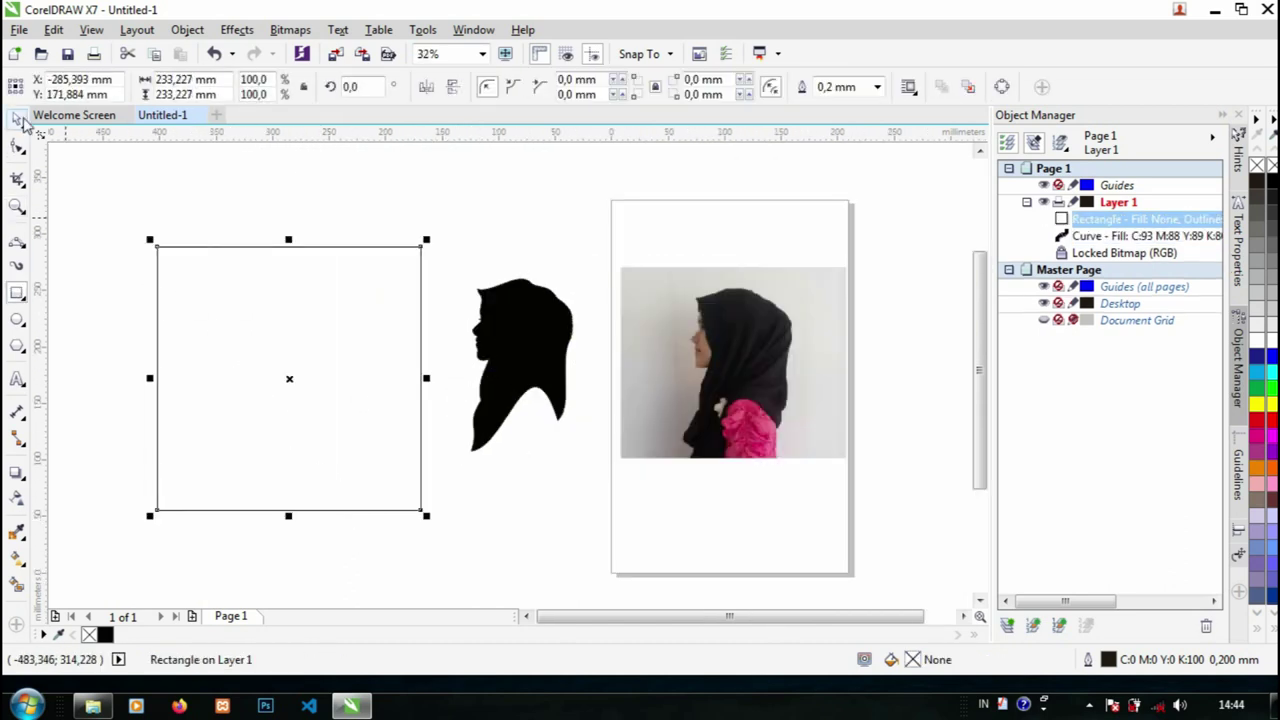
key("Delete")
Draw a portrait rectangle about 190 by 251 mm to the left of the silhouette and move the silhouette into it.
key("space")
left_click_drag(166, 230, 382, 514)
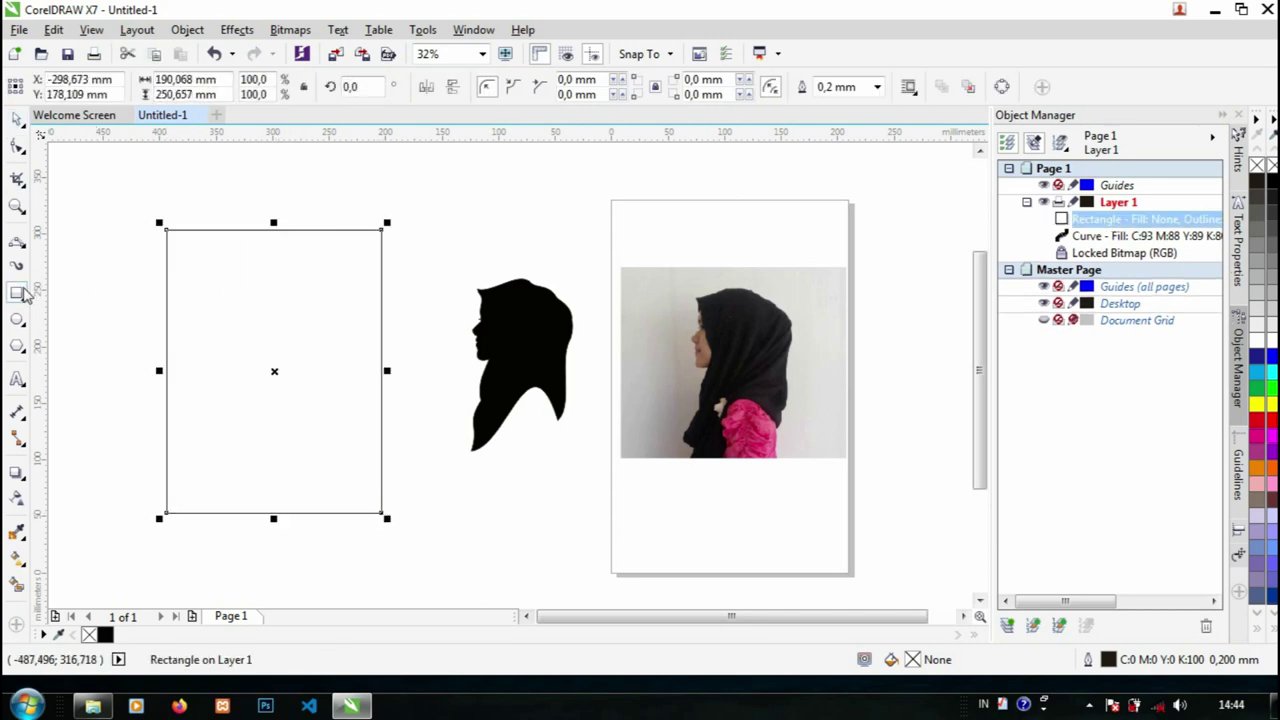
left_click(17, 115)
left_click_drag(534, 351, 300, 364)
scroll(331, 363, "up", 1)
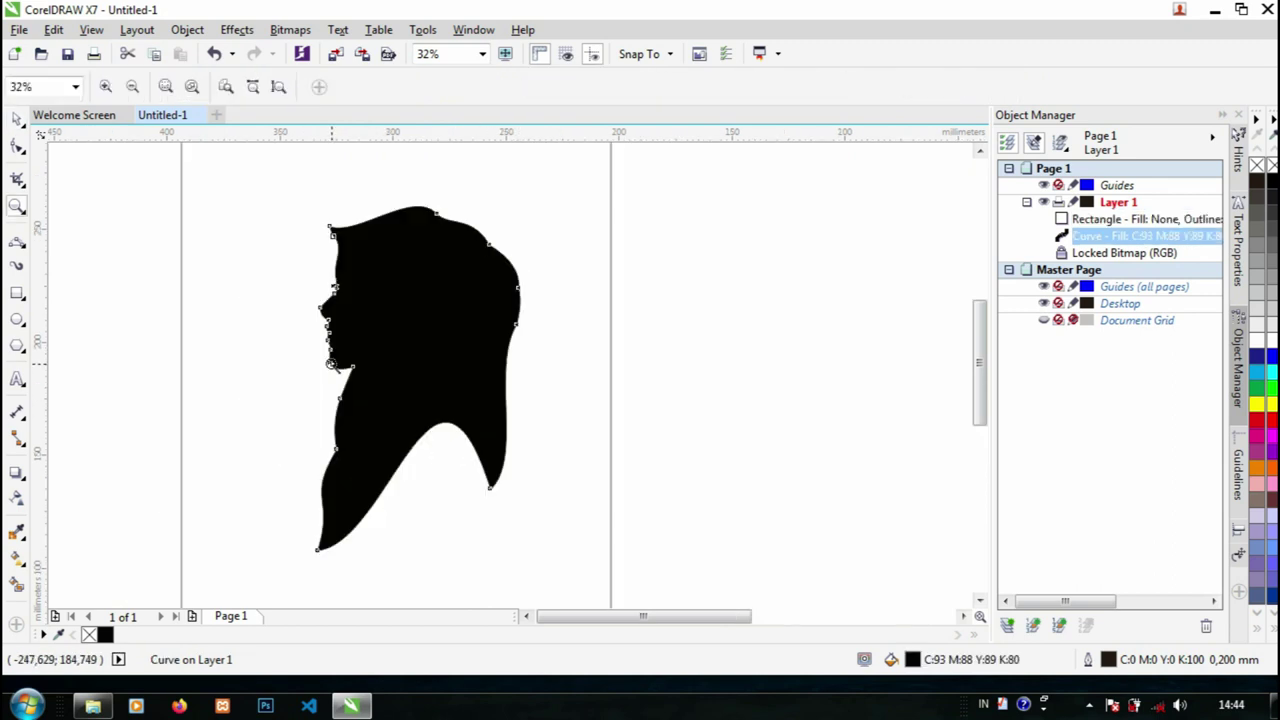
scroll(511, 375, "down", 1)
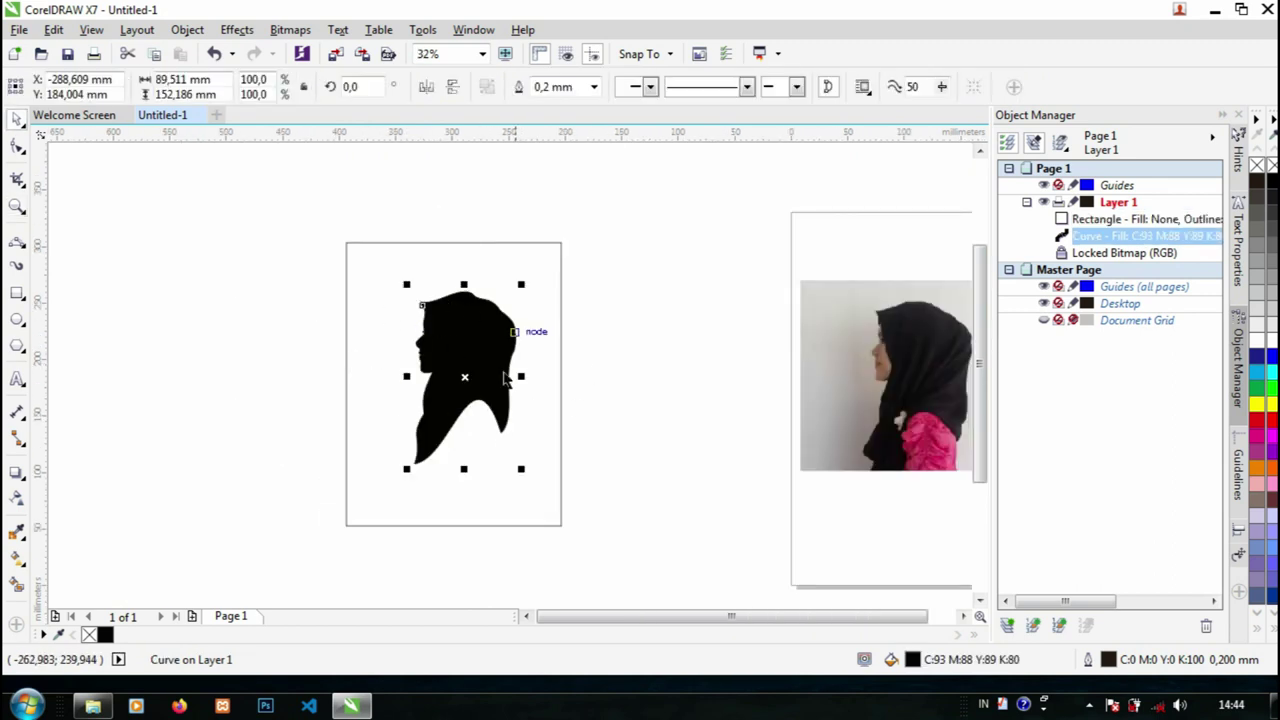
Bring the silhouette to the front of the stacking order, above the rectangle.
right_click(464, 374)
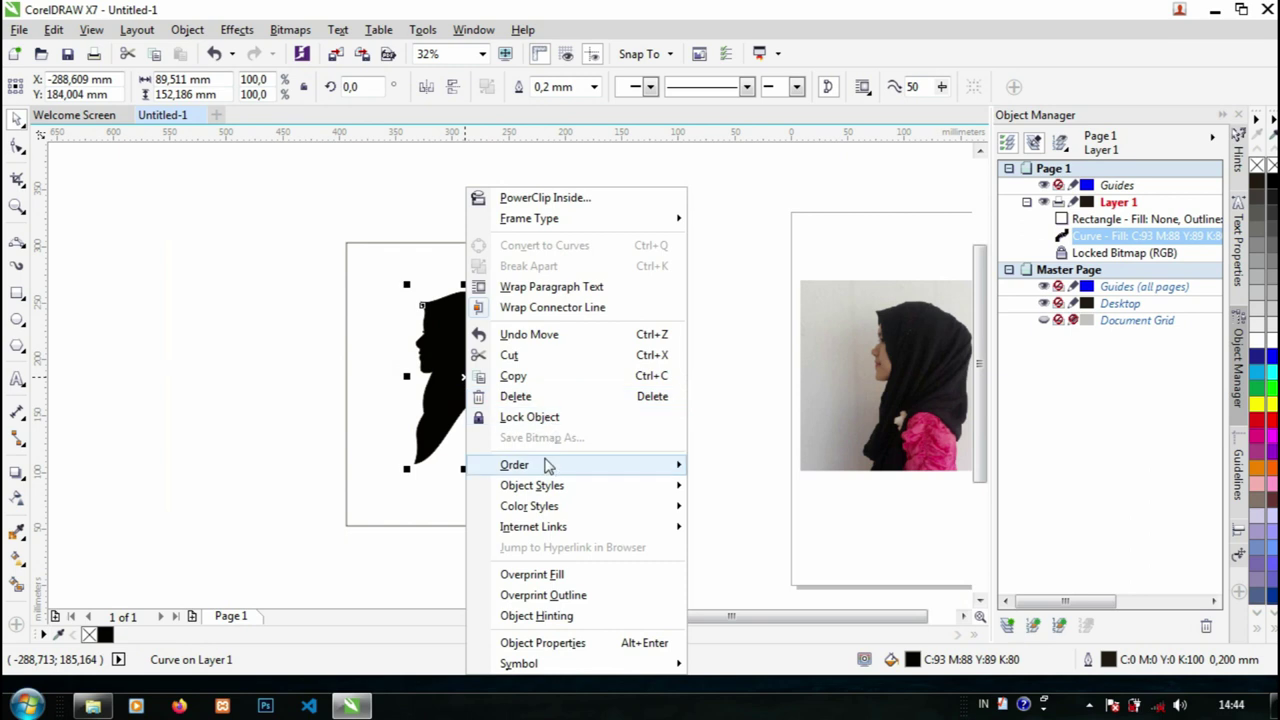
mouse_move(546, 463)
left_click(754, 466)
scroll(532, 393, "up", 1)
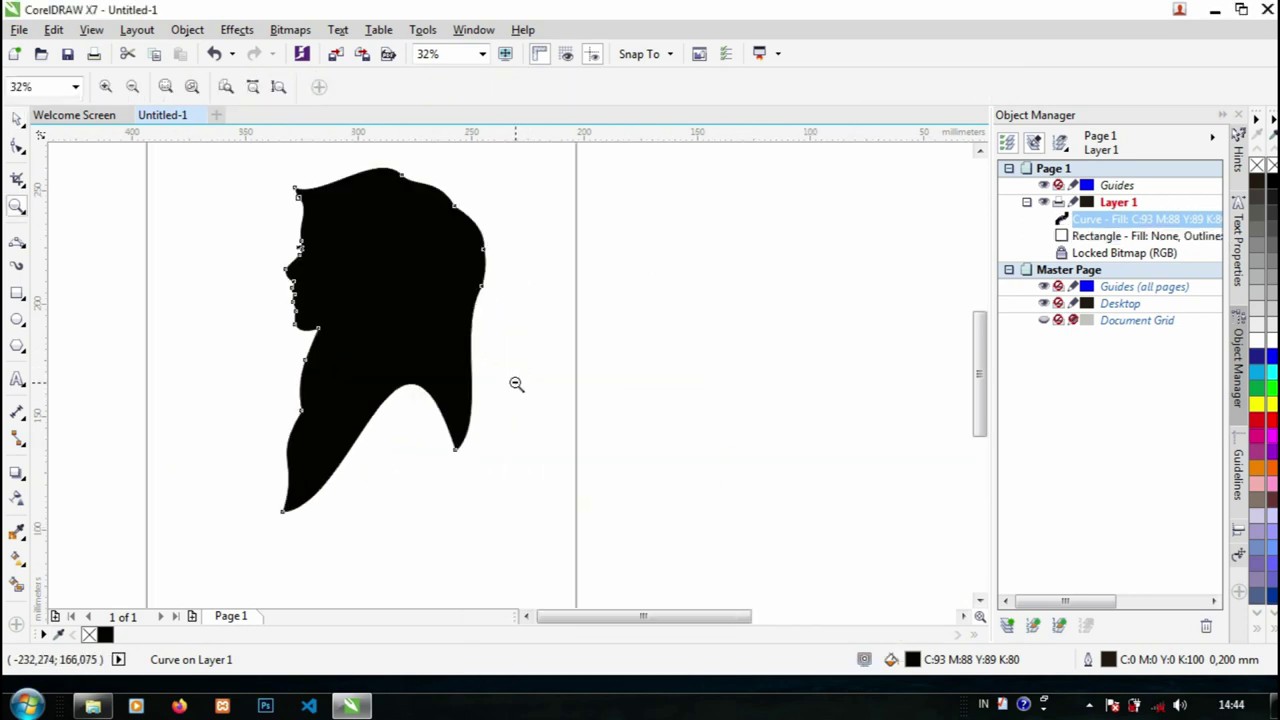
scroll(512, 362, "down", 1)
Reposition the silhouette near the centre of the rectangular frame.
left_click(449, 341)
left_click_drag(455, 341, 510, 377)
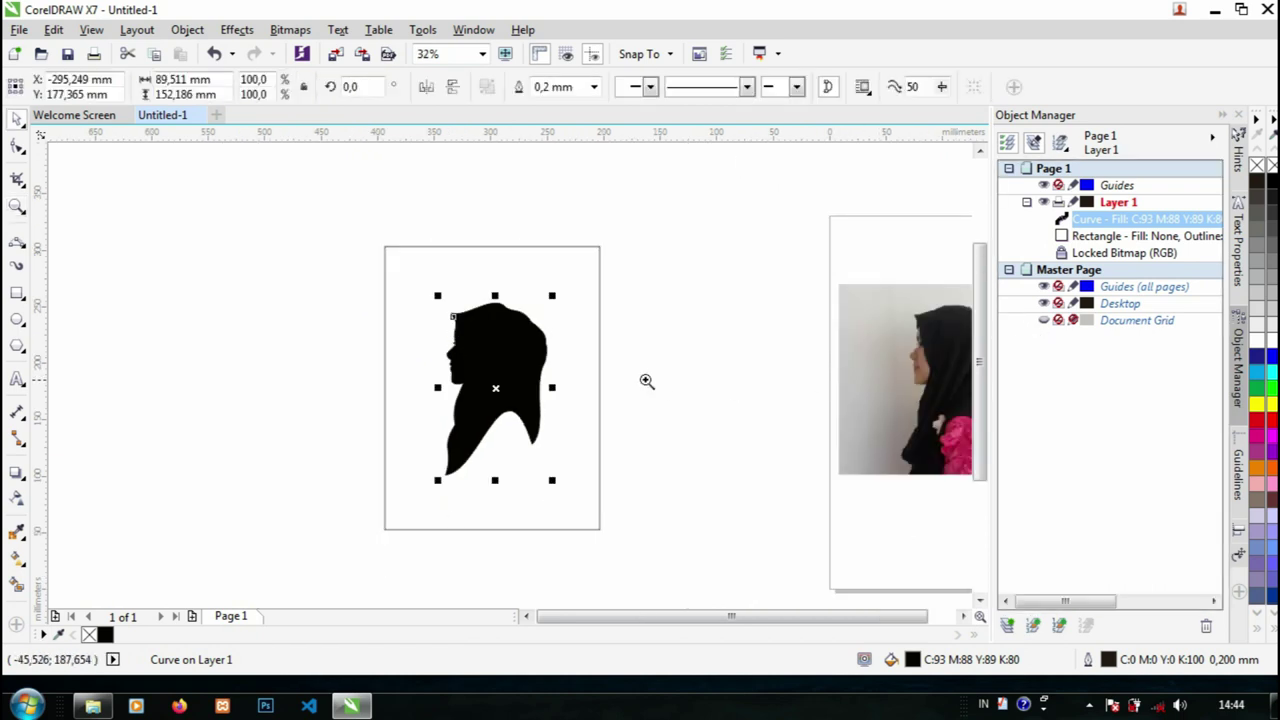
scroll(560, 386, "up", 1)
scroll(562, 352, "down", 1)
Select the rectangle and silhouette together and move them next to the photo.
left_click_drag(329, 194, 591, 482)
left_click_drag(540, 363, 781, 381)
left_click_drag(923, 404, 556, 382)
Scale the rectangle and silhouette down together until the frame is about 167 by 220 mm.
left_click_drag(468, 477, 446, 445)
scroll(466, 443, "up", 1)
left_click_drag(361, 339, 365, 339)
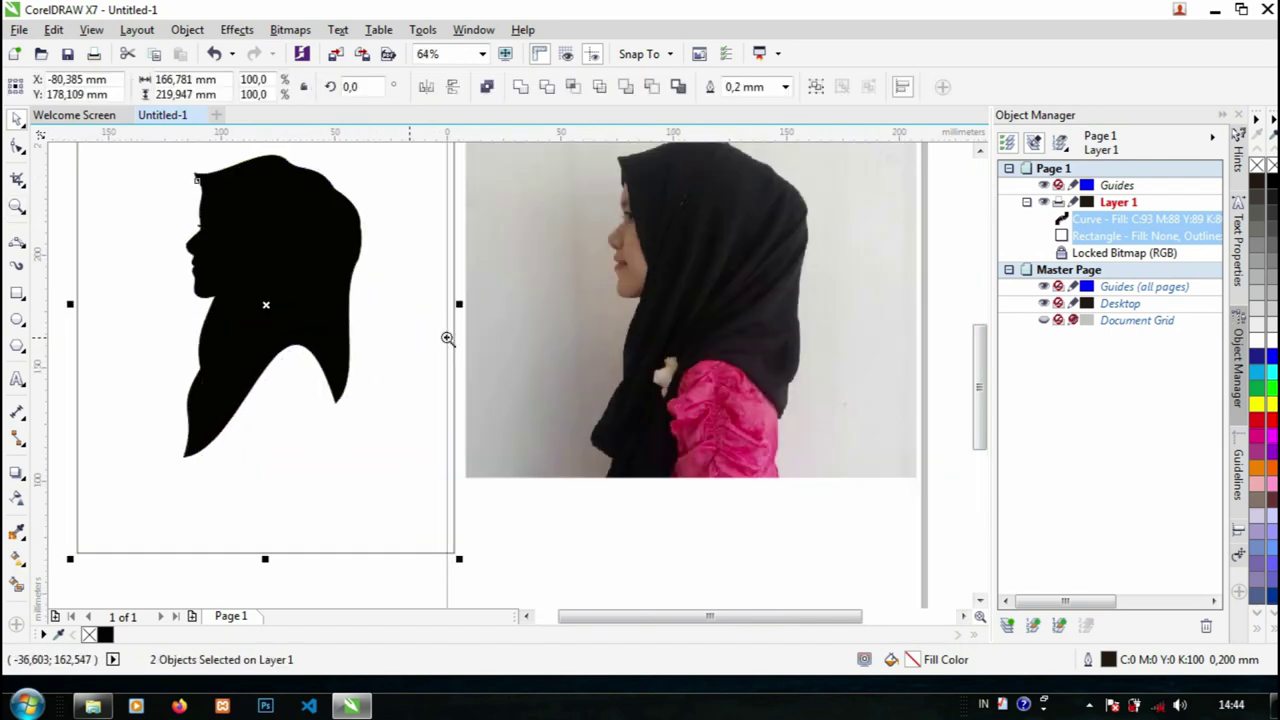
scroll(461, 339, "down", 1)
left_click_drag(488, 337, 513, 378)
Deselect the objects, change the zoom level and view the framed silhouette beside the photo in full screen.
left_click(517, 215)
left_click(482, 54)
left_click(466, 86)
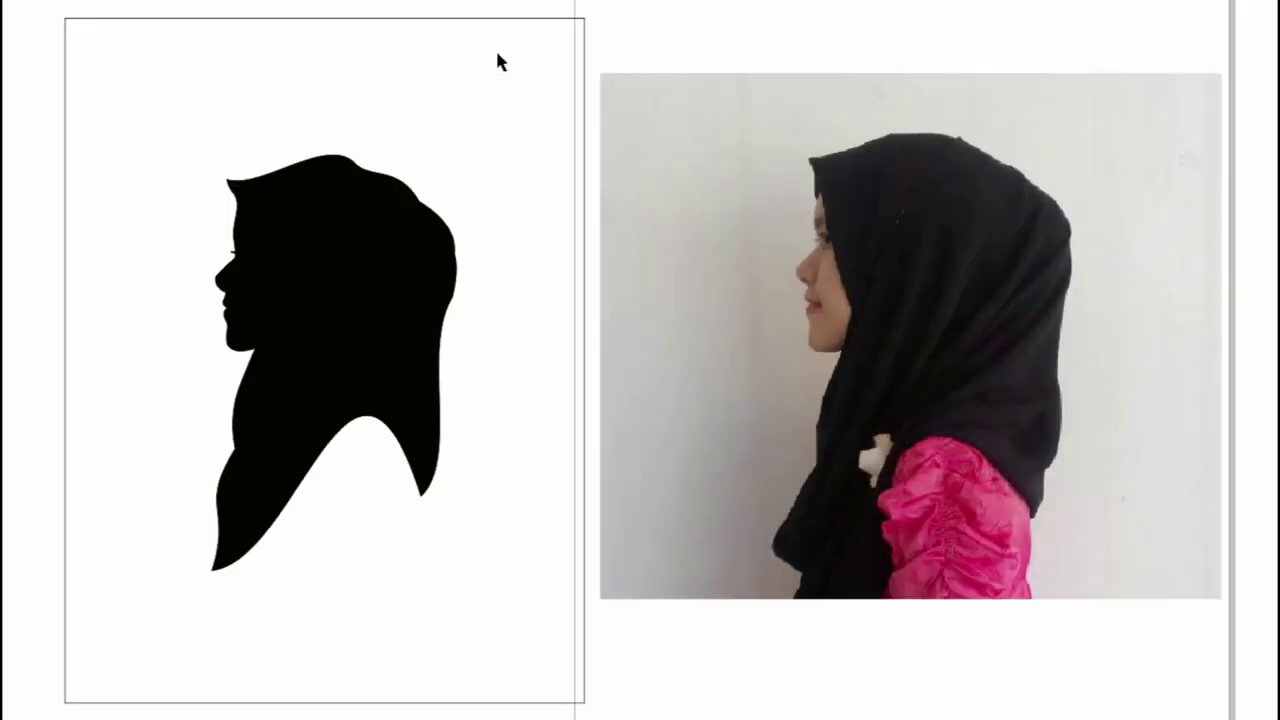